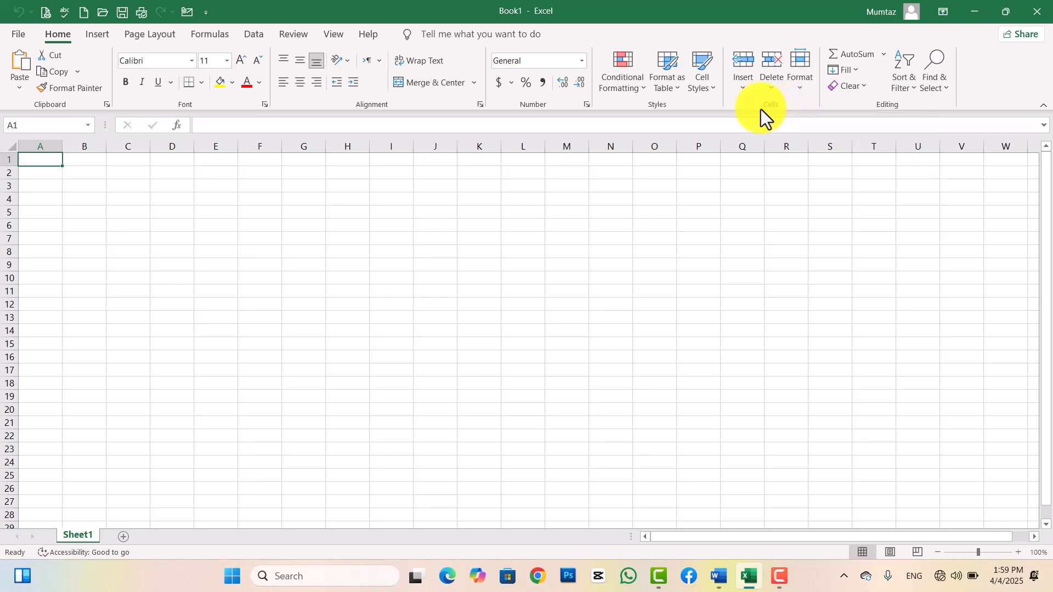
# Zoom in on the grid and merge C1:G2 into one centred cell.
pyautogui.click(799, 91)
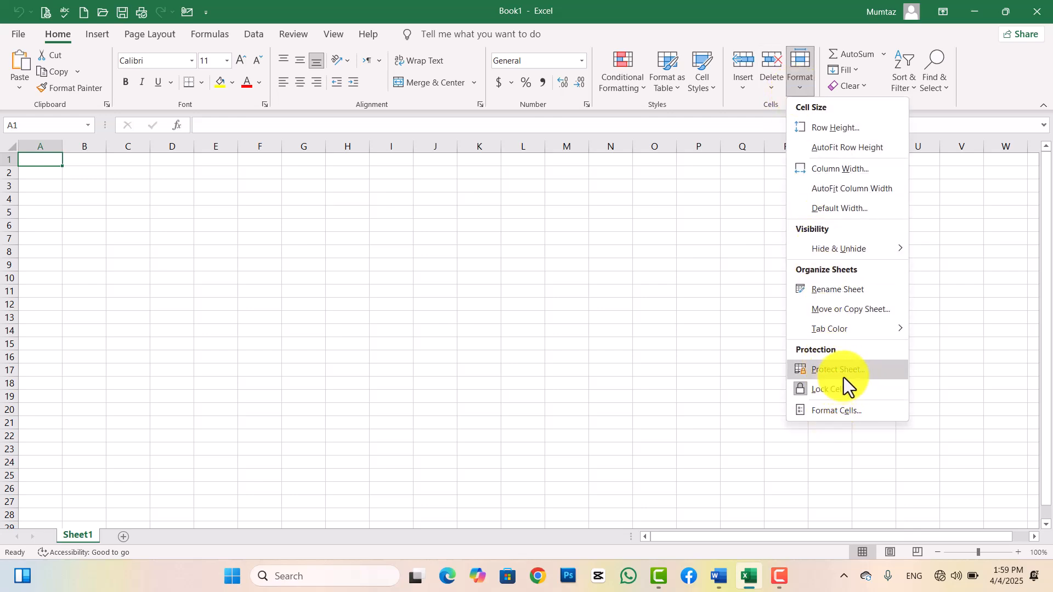
pyautogui.click(552, 310)
pyautogui.moveTo(977, 550); pyautogui.dragTo(986, 550)
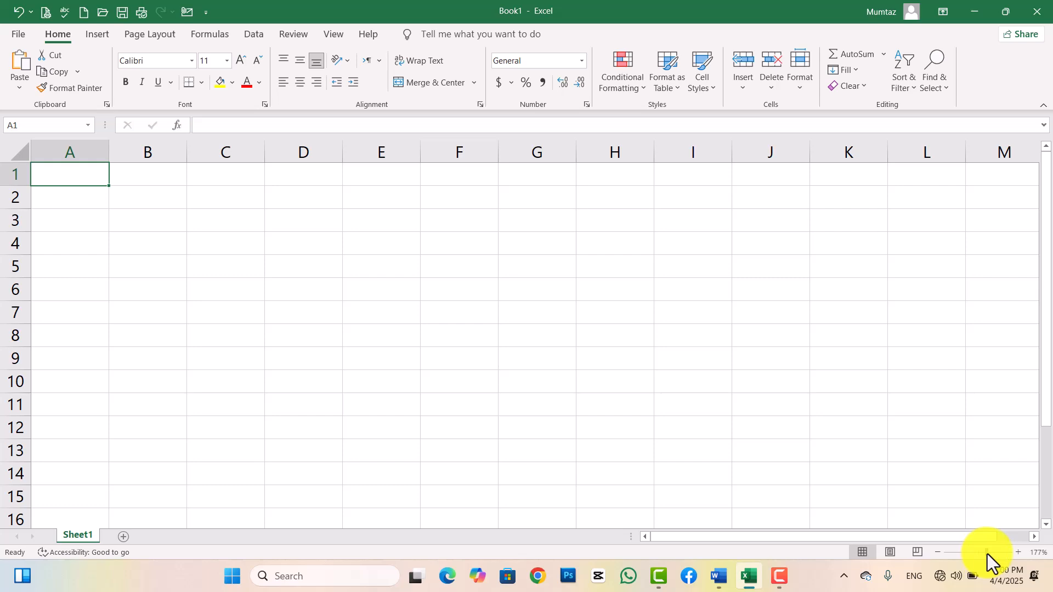
pyautogui.moveTo(989, 554); pyautogui.dragTo(991, 554)
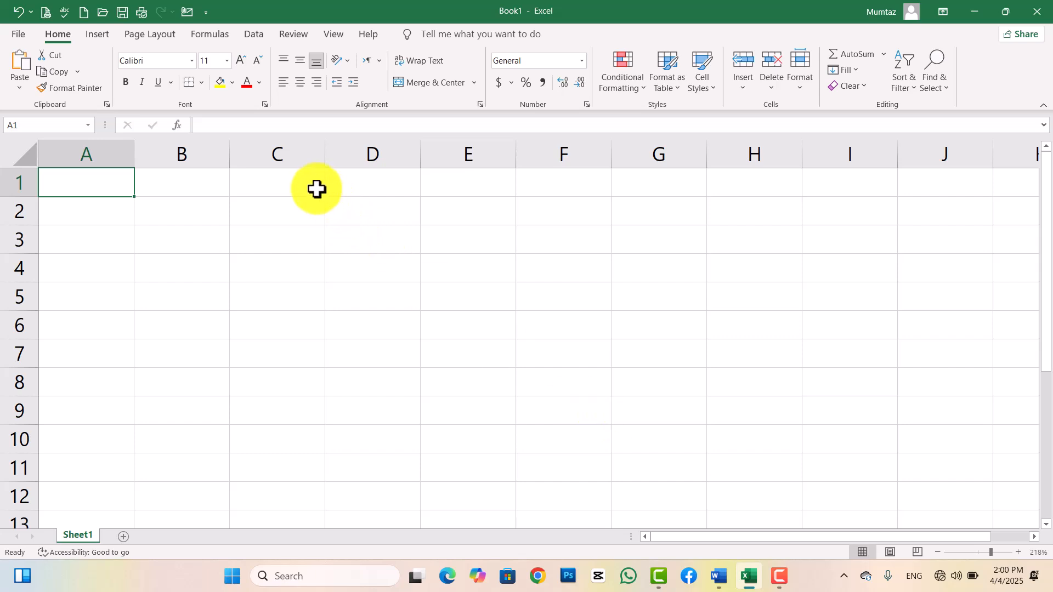
pyautogui.moveTo(316, 189); pyautogui.dragTo(656, 219)
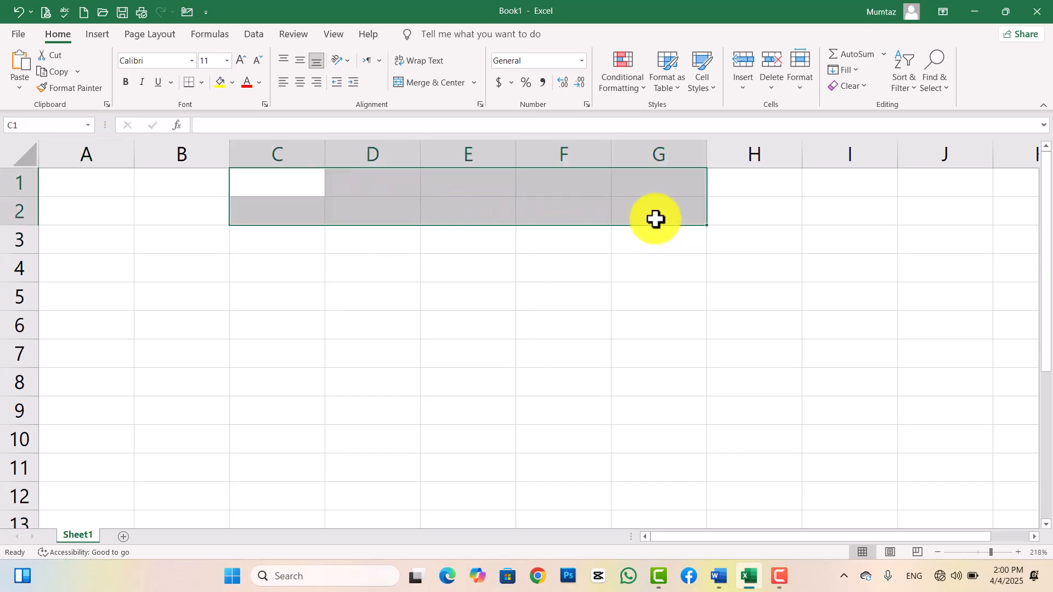
pyautogui.click(425, 83)
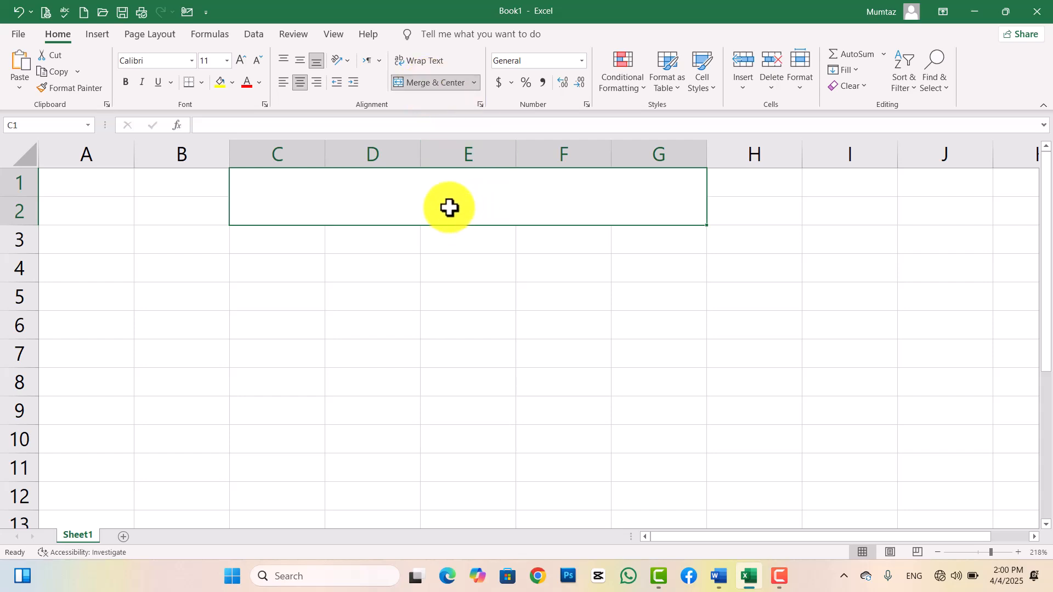
# Enter the title 'Employee Salaries' and centre it vertically in the merged cell.
pyautogui.write('En')
pyautogui.press('BackSpace')
pyautogui.press('BackSpace')
pyautogui.write('Emp')
pyautogui.write('loyee Salar')
pyautogui.write('y')
pyautogui.press('BackSpace')
pyautogui.press('BackSpace')
pyautogui.write('ary')
pyautogui.press('BackSpace')
pyautogui.write('ies')
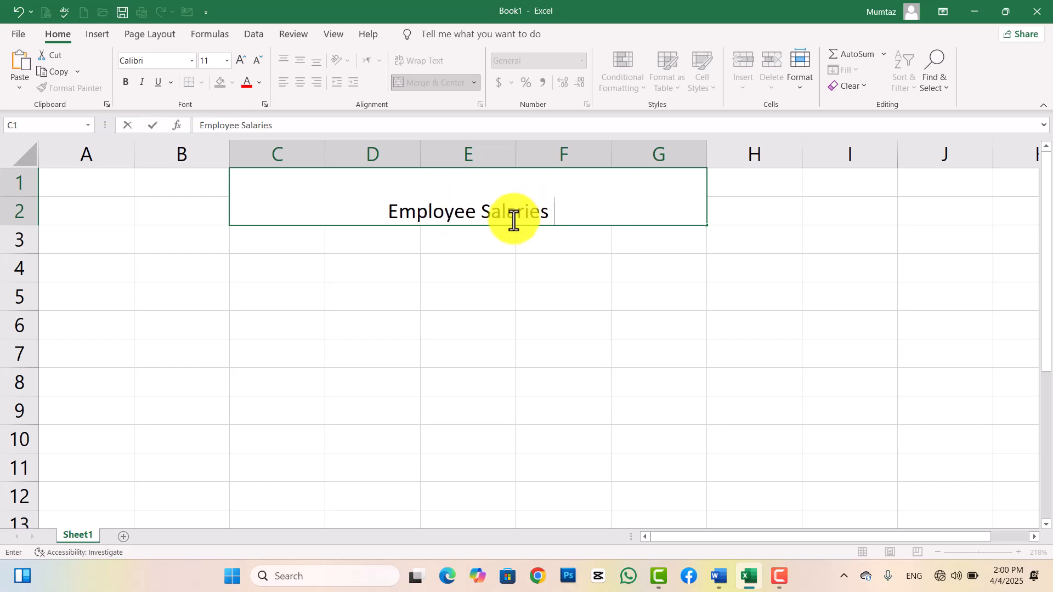
pyautogui.click(486, 306)
pyautogui.click(448, 202)
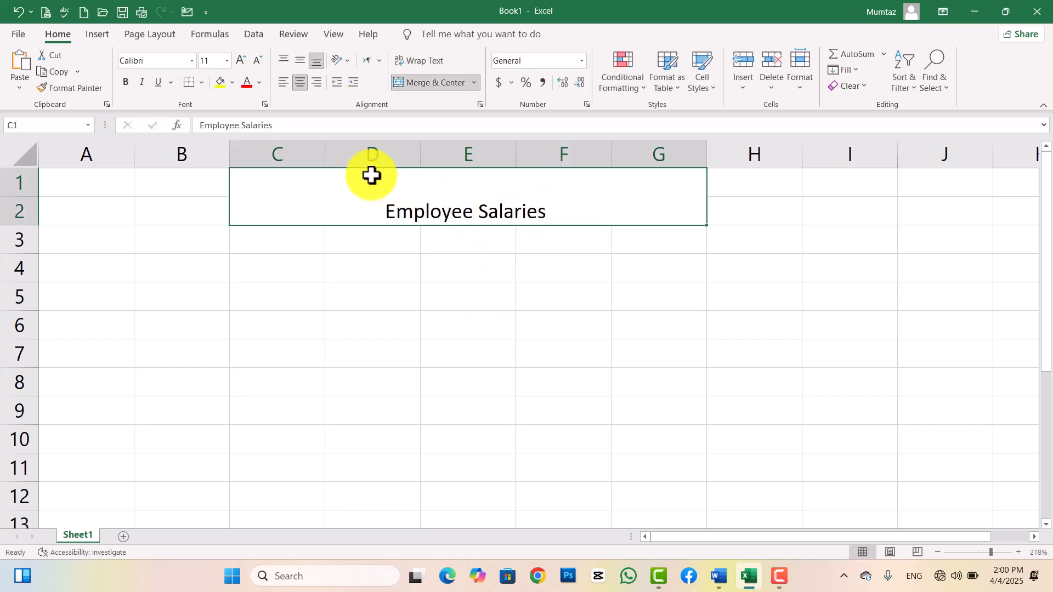
pyautogui.click(301, 61)
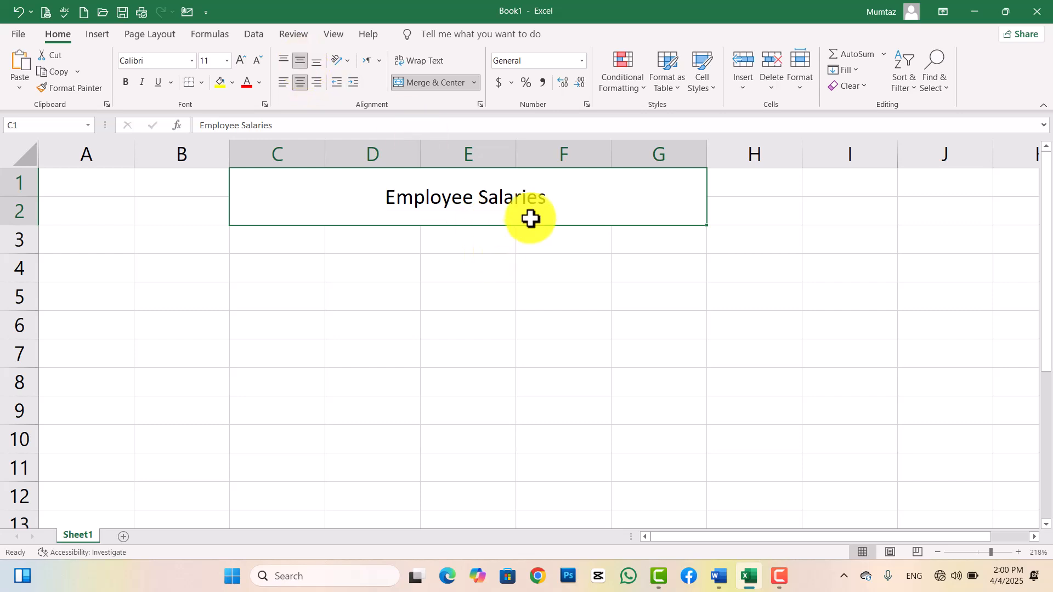
# Enter the headers ID, Name, Post and Salary in B3:E3.
pyautogui.click(190, 238)
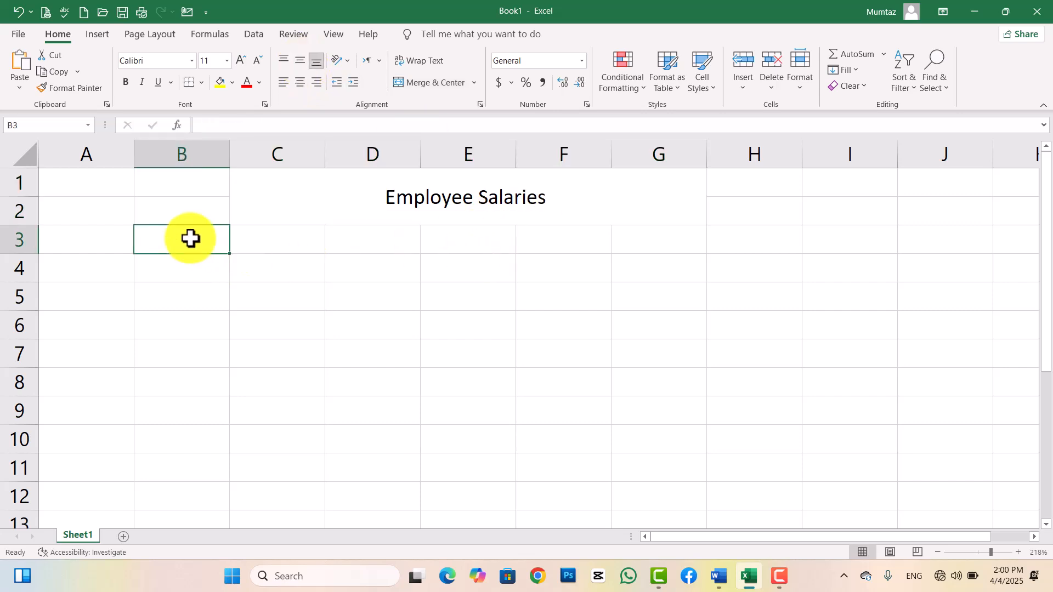
pyautogui.write('Id')
pyautogui.press('BackSpace')
pyautogui.write('D')
pyautogui.press('Tab')
pyautogui.write('Nam')
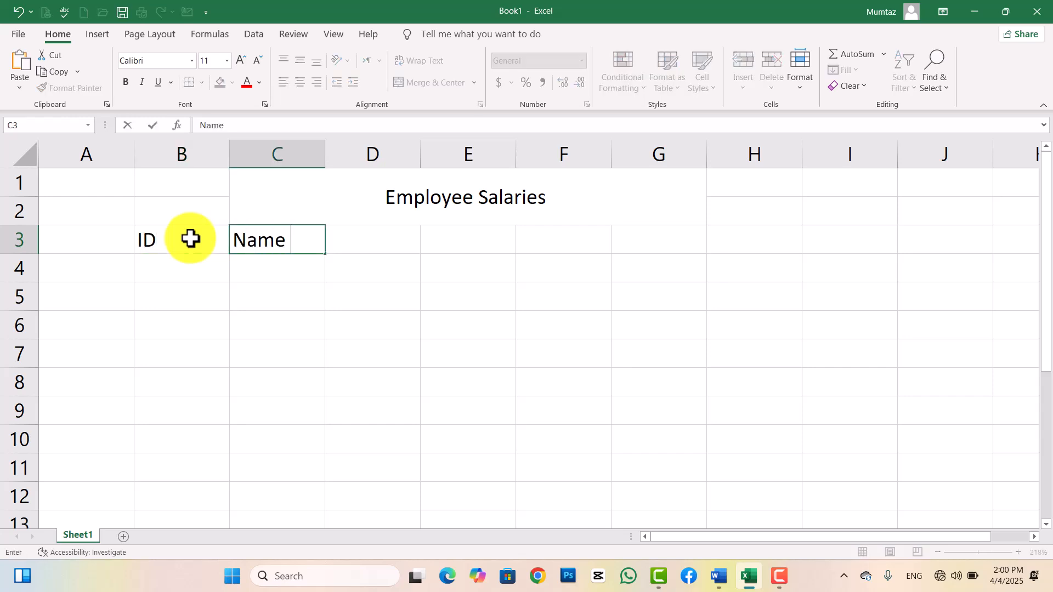
pyautogui.press('Tab')
pyautogui.write('P')
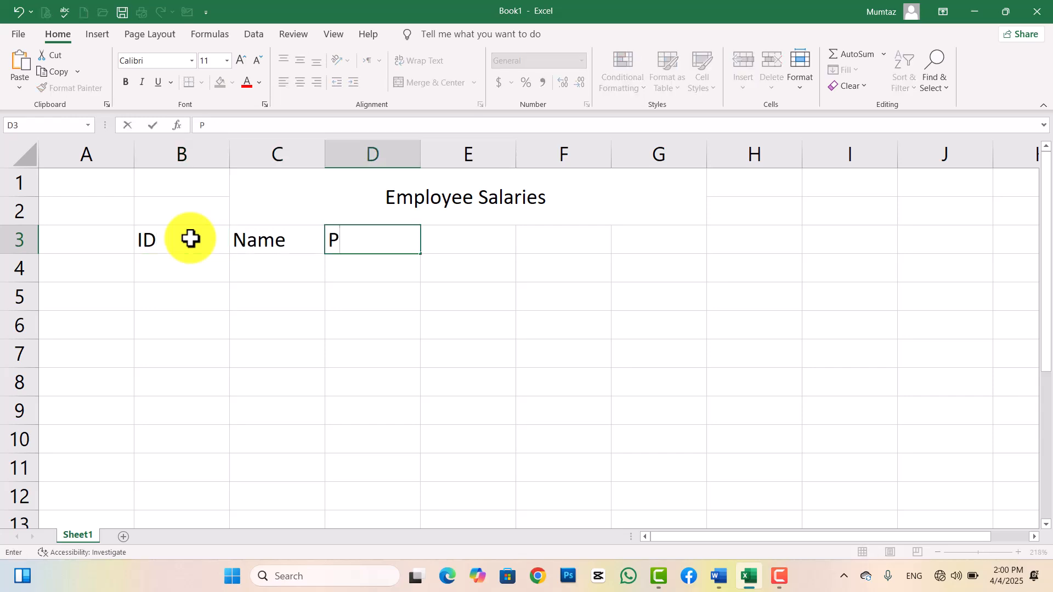
pyautogui.write('ost')
pyautogui.press('Tab')
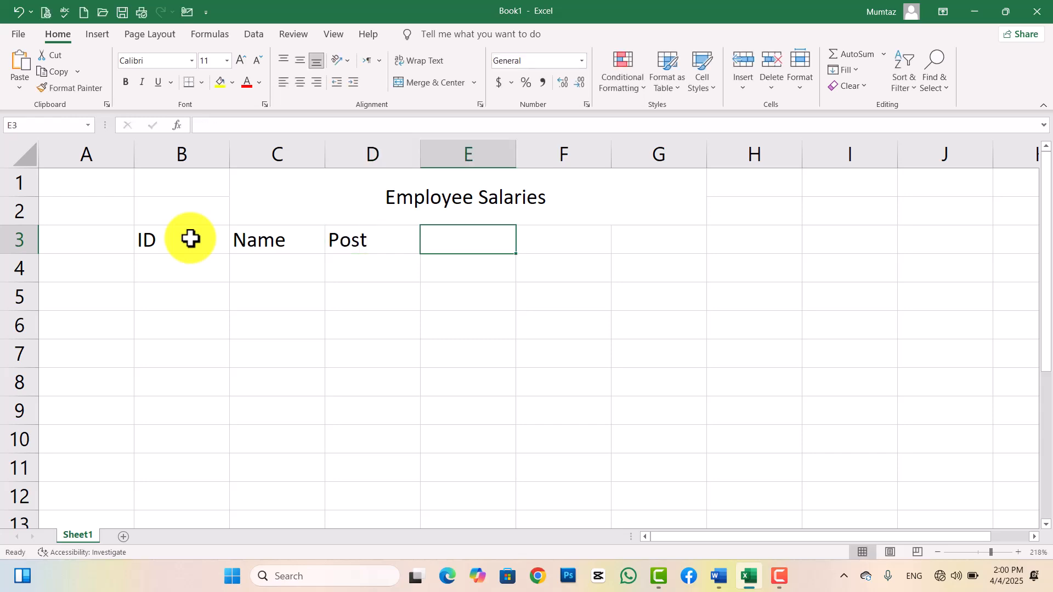
pyautogui.write('Salary')
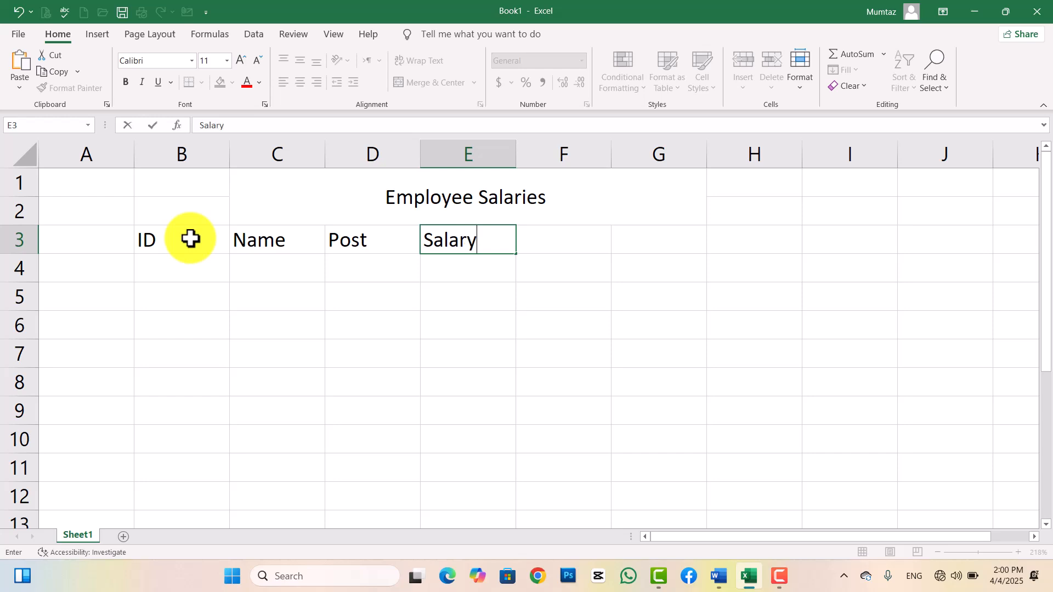
pyautogui.press('Tab')
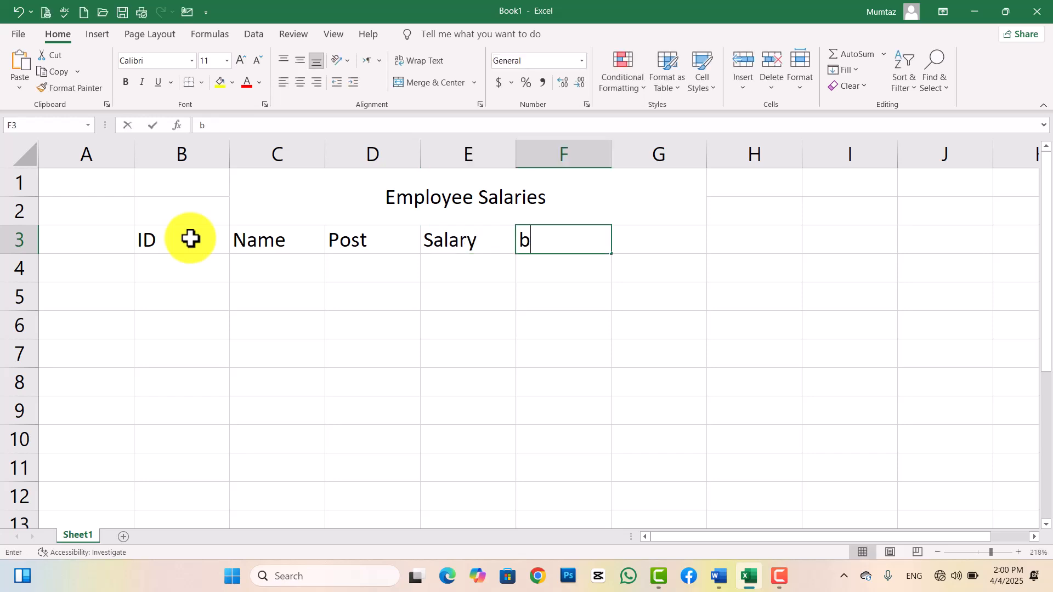
# Add the headers Bonus, Tax and Net Salary in F3:H3.
pyautogui.write('bonu')
pyautogui.press('BackSpace')
pyautogui.press('BackSpace')
pyautogui.press('BackSpace')
pyautogui.press('BackSpace')
pyautogui.write('Bounu')
pyautogui.press('BackSpace')
pyautogui.press('BackSpace')
pyautogui.write('nus')
pyautogui.press('Tab')
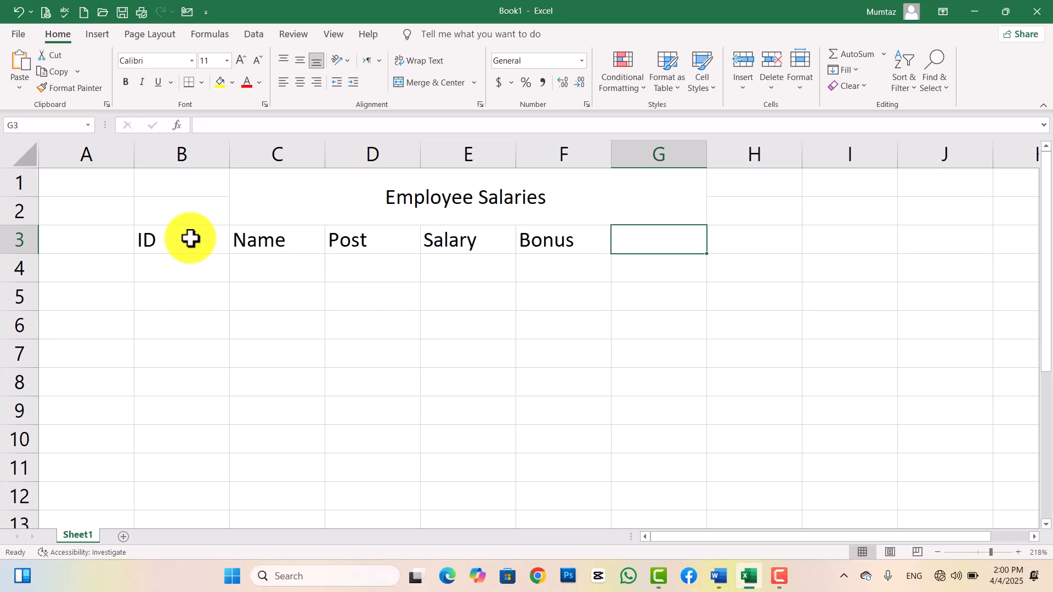
pyautogui.write('e')
pyautogui.write('E')
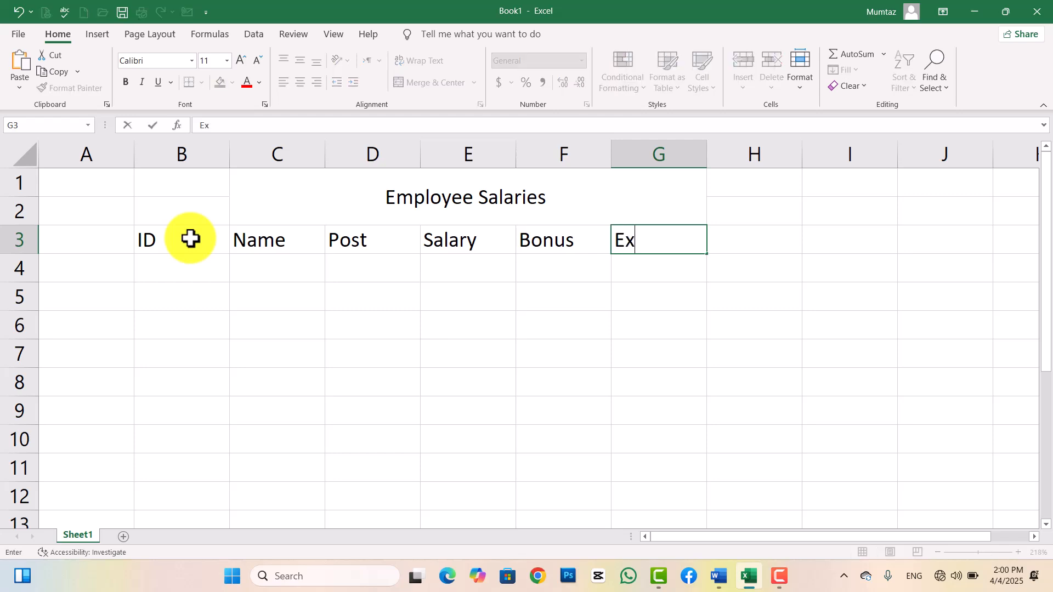
pyautogui.write('x')
pyautogui.press('BackSpace')
pyautogui.press('BackSpace')
pyautogui.write('at')
pyautogui.press('Tab')
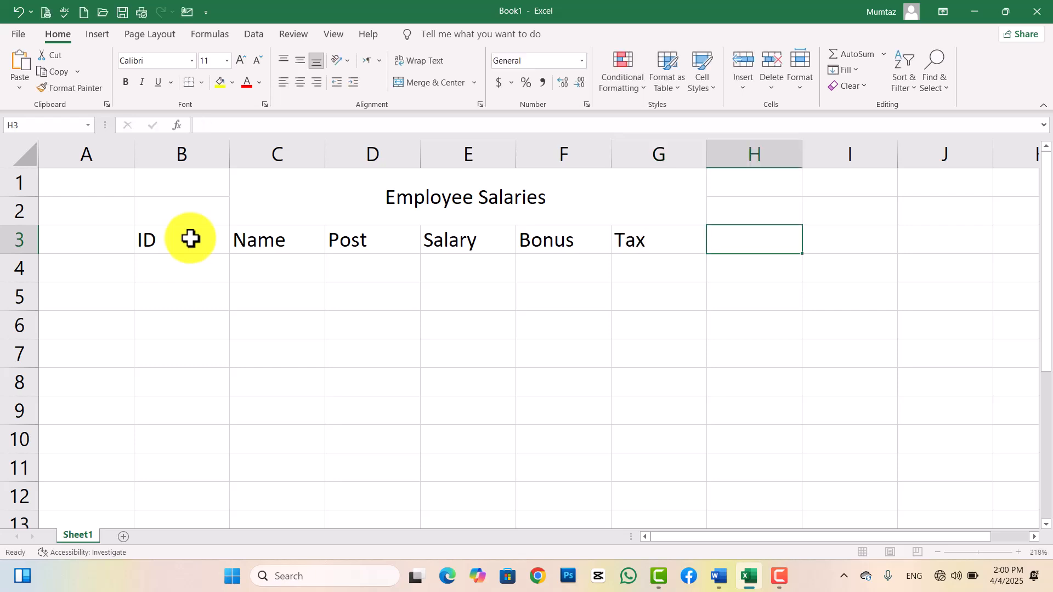
pyautogui.write('Net Salary')
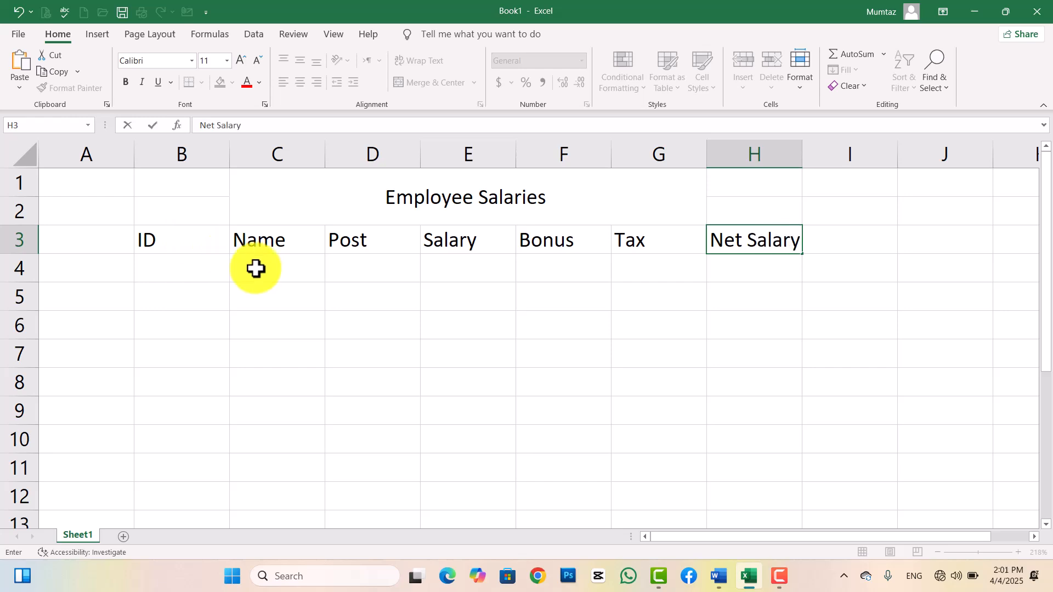
# Number the employee IDs 1 to 5 in B4:B8, starting from 1 and 2.
pyautogui.click(195, 272)
pyautogui.write('1')
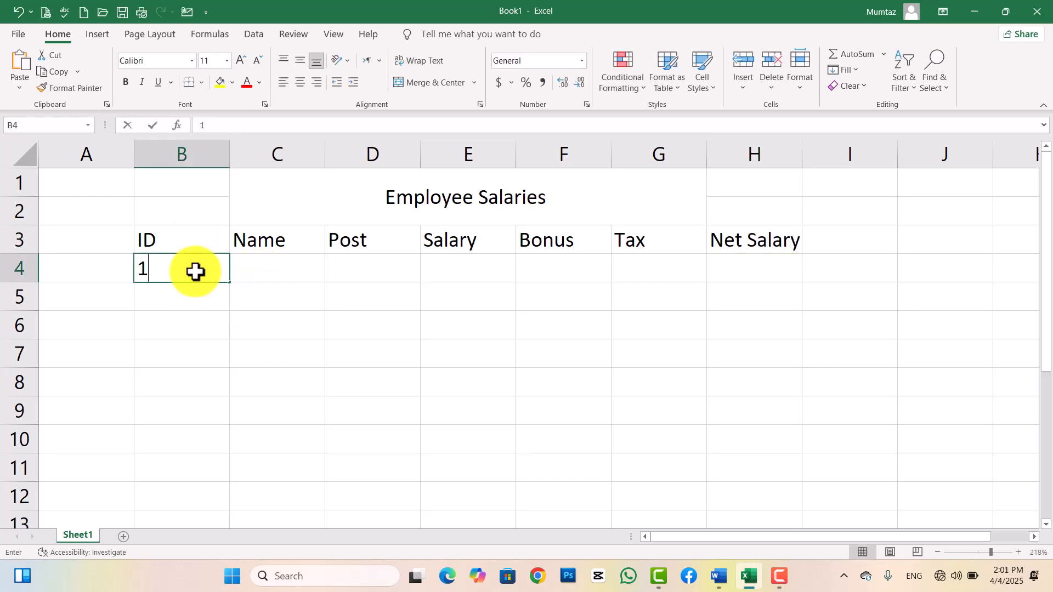
pyautogui.press('Return')
pyautogui.write('2')
pyautogui.press('Return')
pyautogui.moveTo(195, 272); pyautogui.dragTo(223, 410)
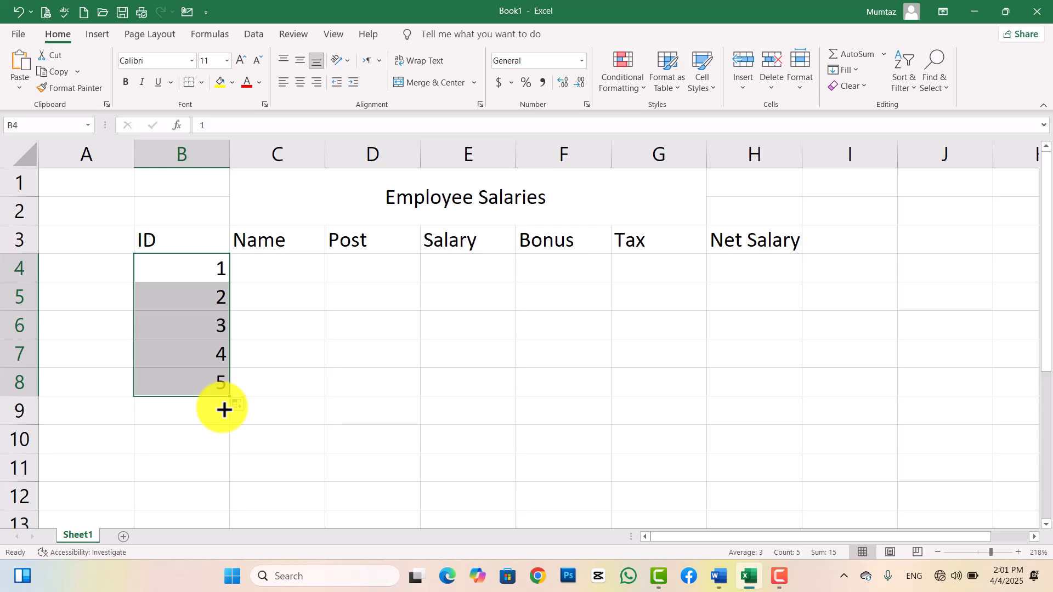
# Enter the five employee names in C4:C8.
pyautogui.click(274, 268)
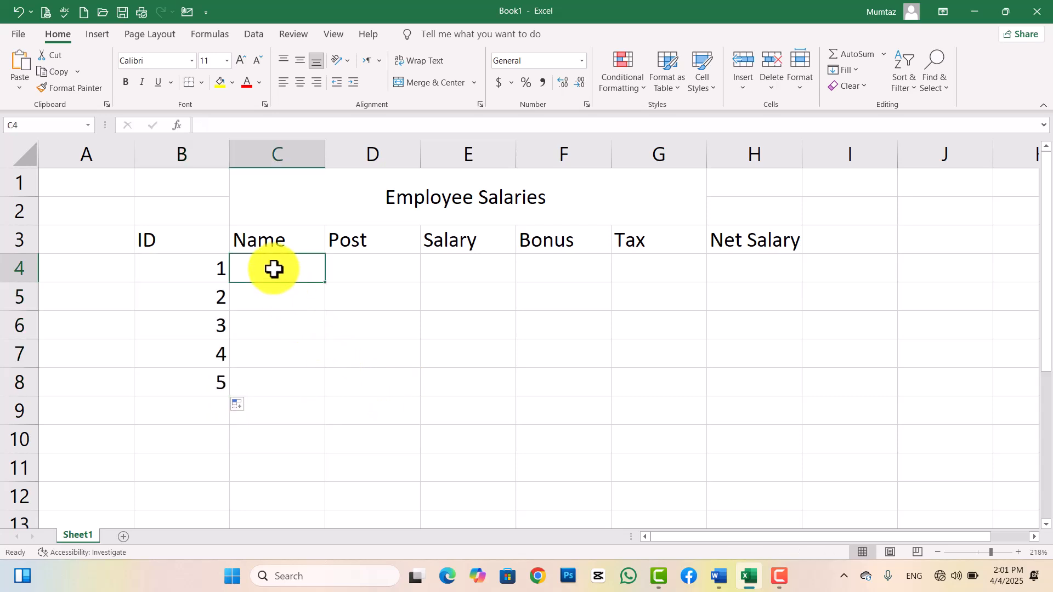
pyautogui.write('khan')
pyautogui.press('Return')
pyautogui.write('Jan')
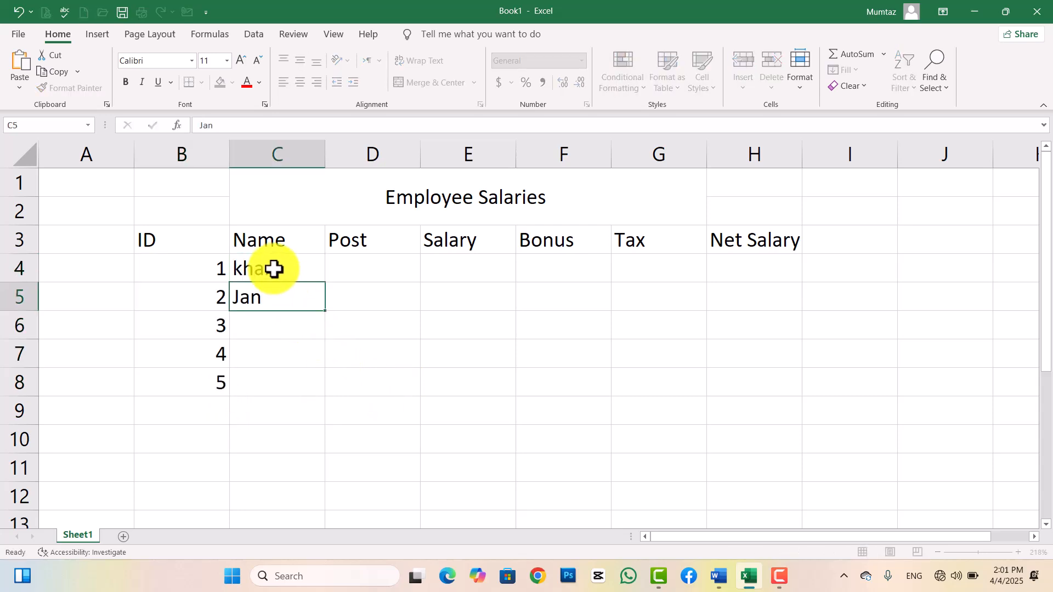
pyautogui.press('Return')
pyautogui.write('Ahmad')
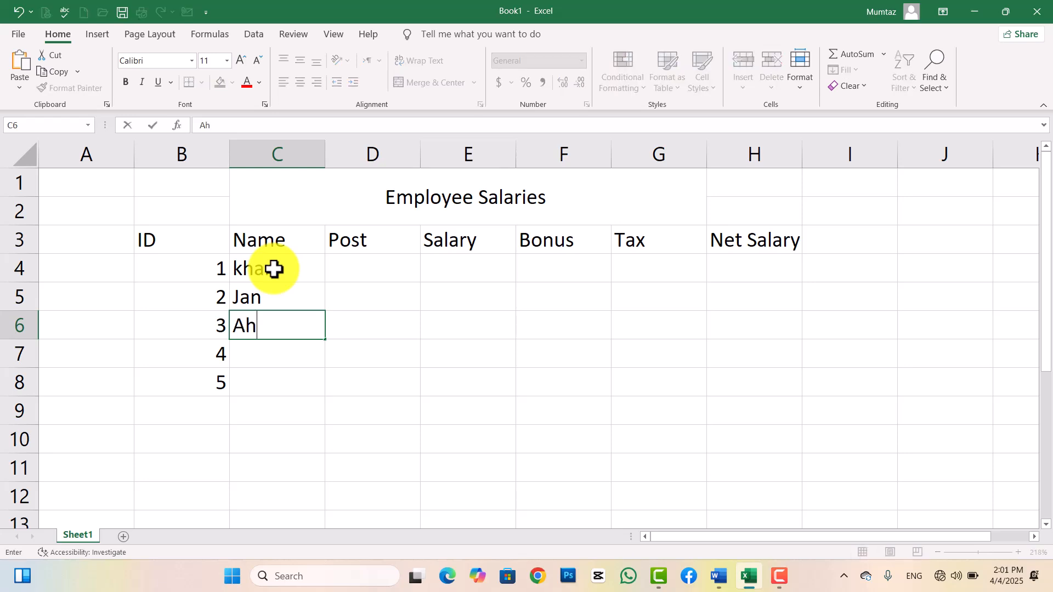
pyautogui.press('Return')
pyautogui.write('Na')
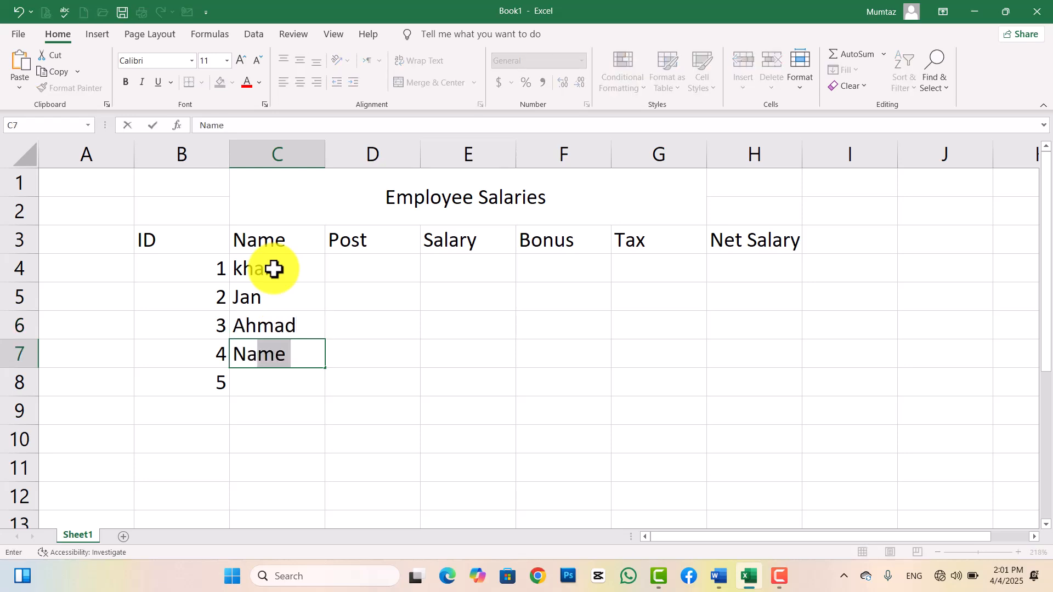
pyautogui.write('bil')
pyautogui.press('Return')
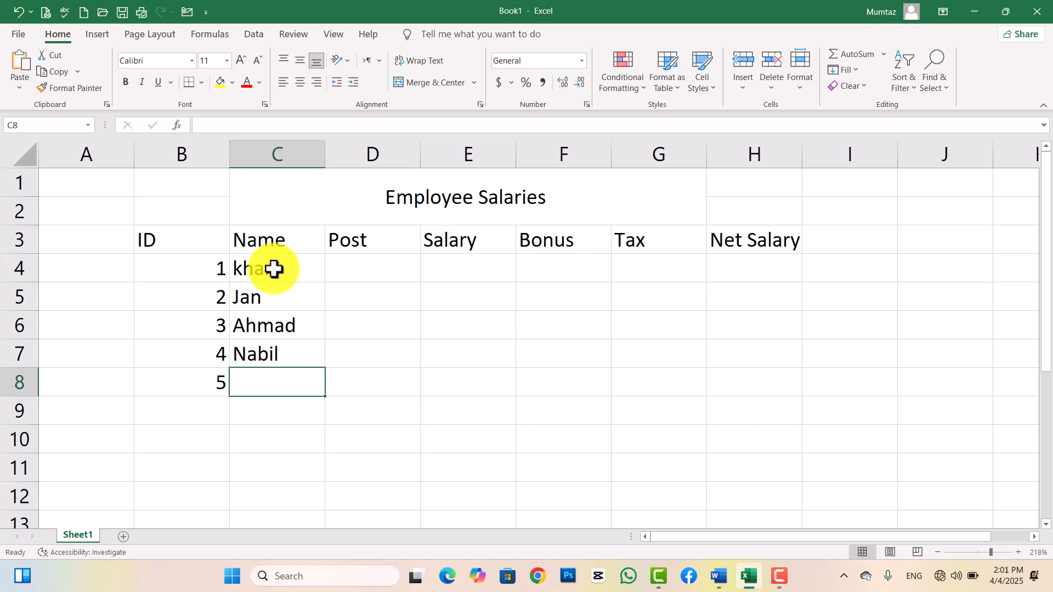
pyautogui.write('Mu')
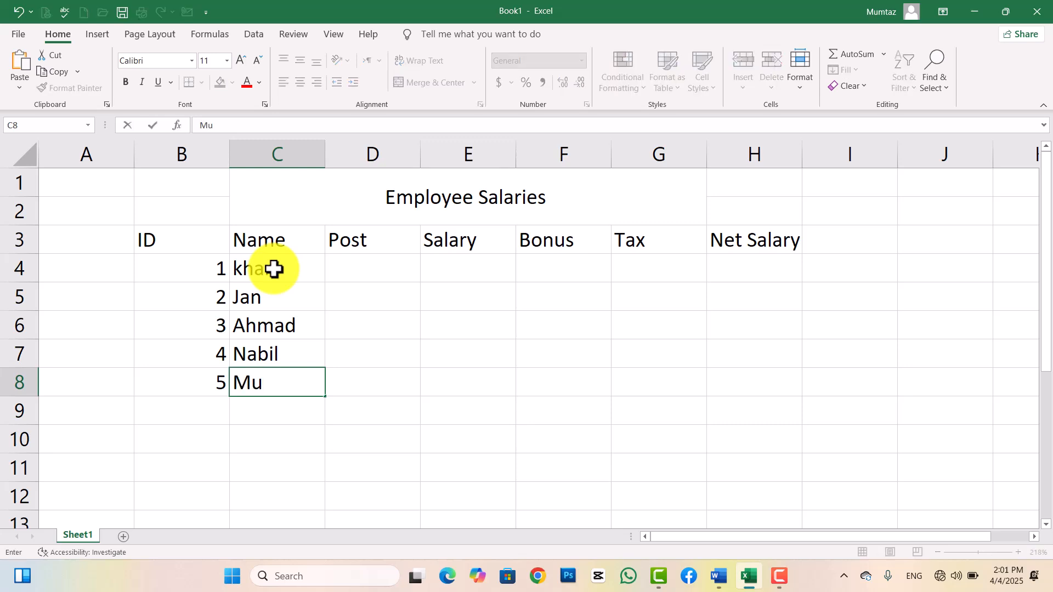
pyautogui.write('jee')
pyautogui.press('Tab')
# Enter the posts Eng, Docotr, Eng, Teacher, Teacher in D4:D8.
pyautogui.press('Up')
pyautogui.press('Up')
pyautogui.press('Up')
pyautogui.press('Up')
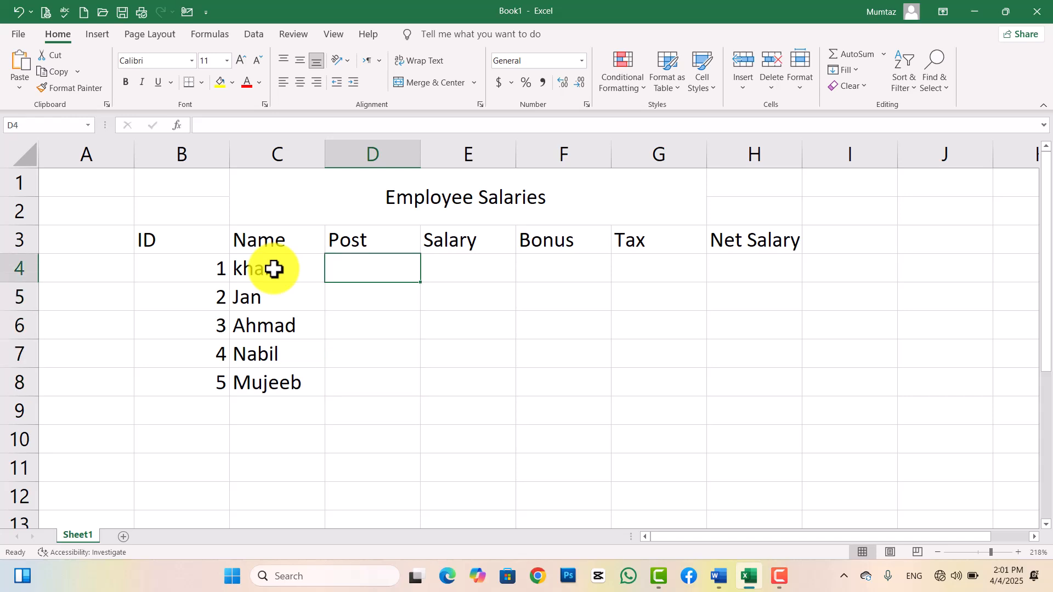
pyautogui.write('Eng')
pyautogui.press('Return')
pyautogui.write('F')
pyautogui.write('o')
pyautogui.write('cotr')
pyautogui.press('Return')
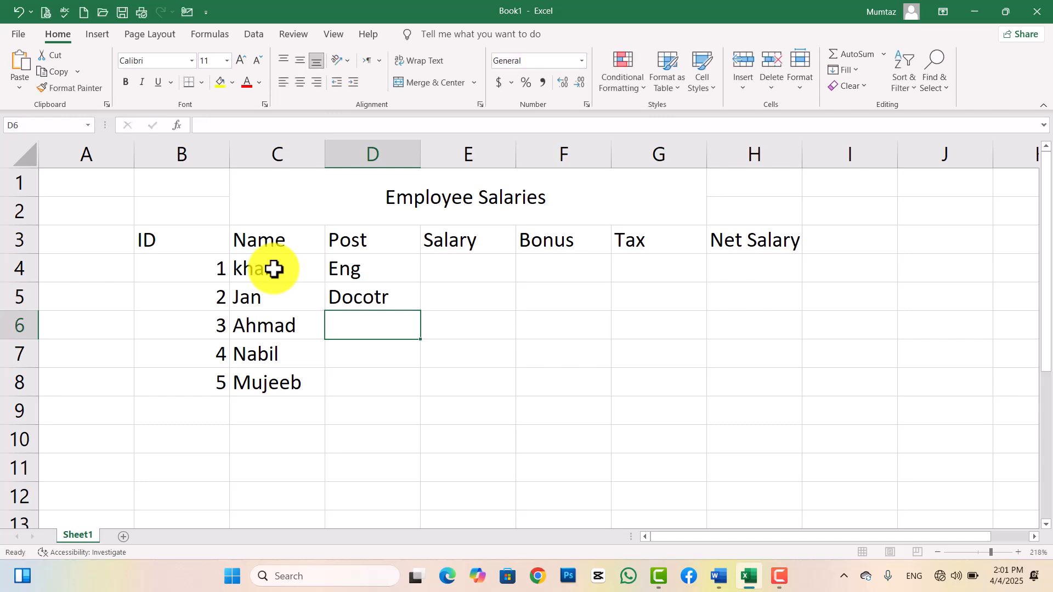
pyautogui.write('Eng')
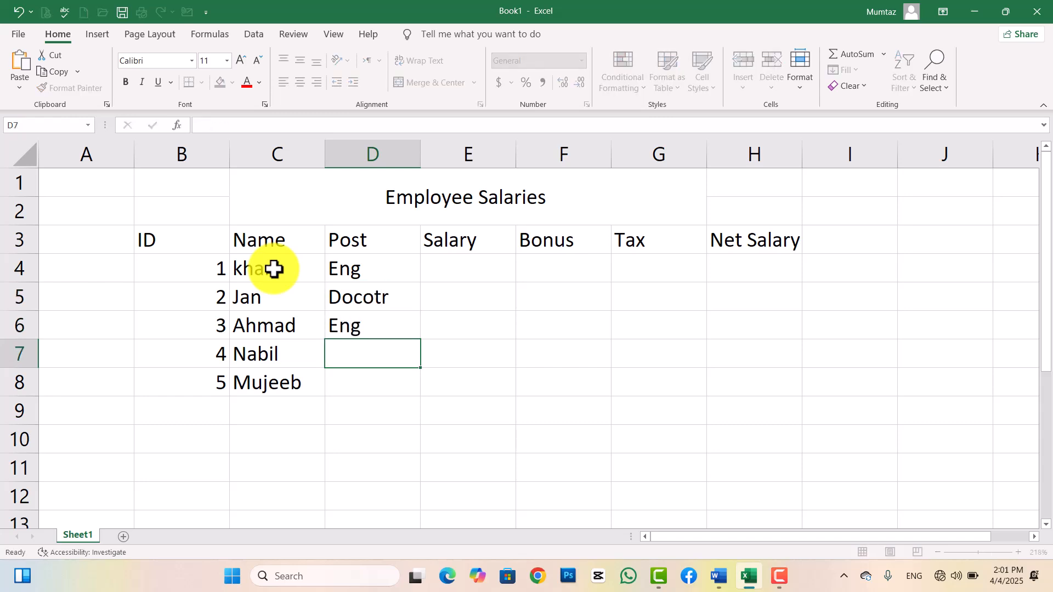
pyautogui.press('Return')
pyautogui.write('Teacher')
pyautogui.press('Return')
pyautogui.write('t')
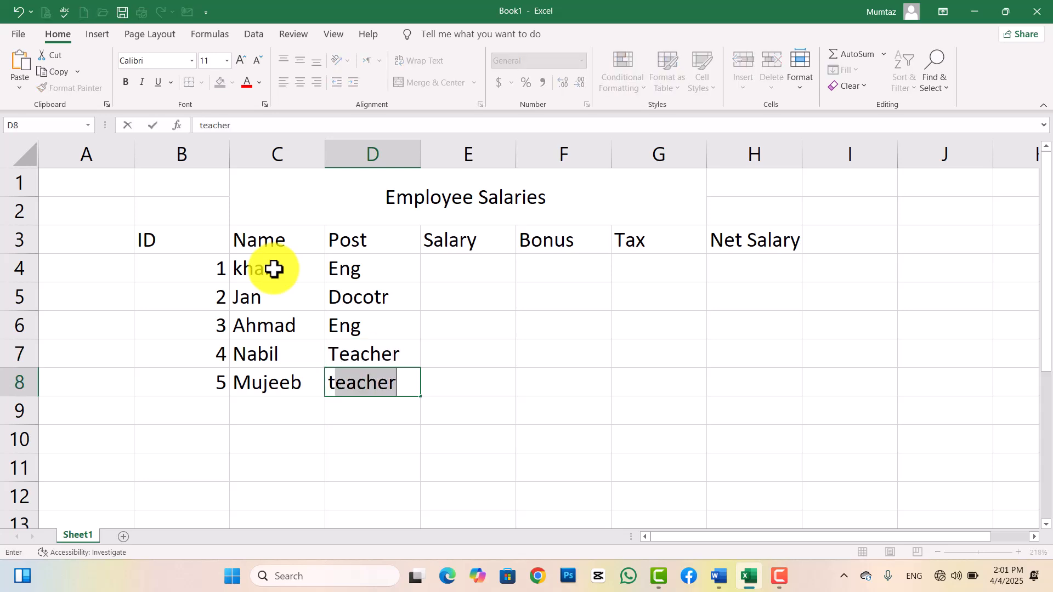
pyautogui.press('Return')
pyautogui.press('Right')
pyautogui.press('Up')
pyautogui.press('Up')
pyautogui.press('Up')
pyautogui.press('Up')
pyautogui.press('Up')
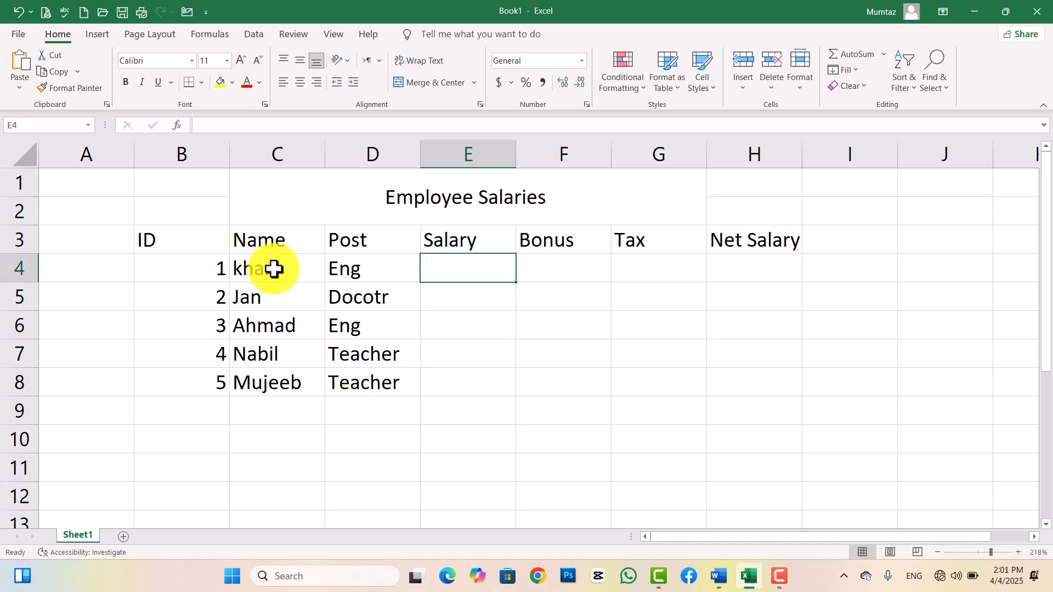
# Enter salaries 30000, 20000, 40000, 50000 and 25000 in E4:E8.
pyautogui.write('30000')
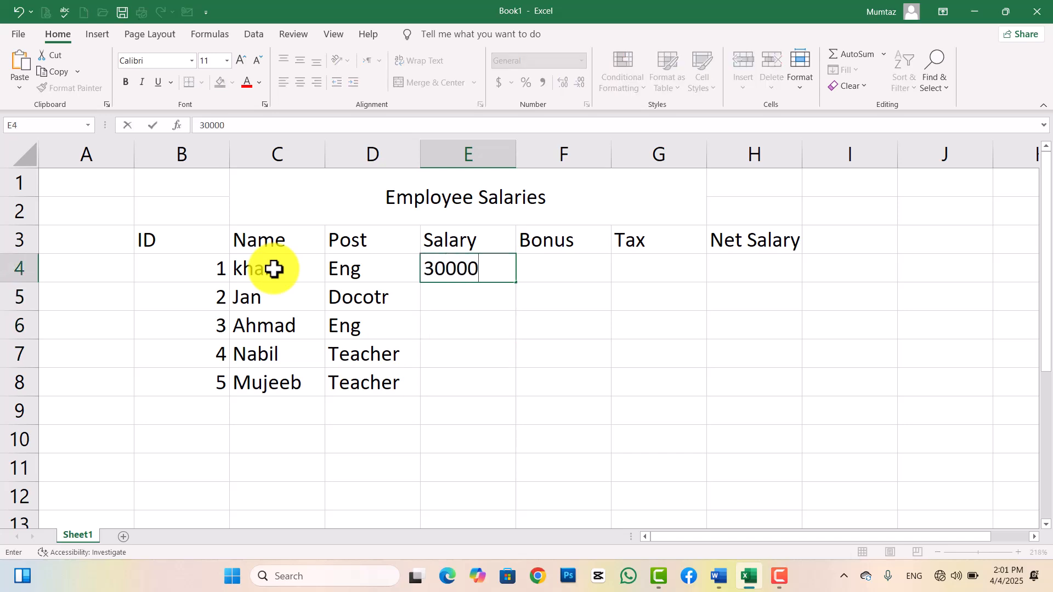
pyautogui.press('Return')
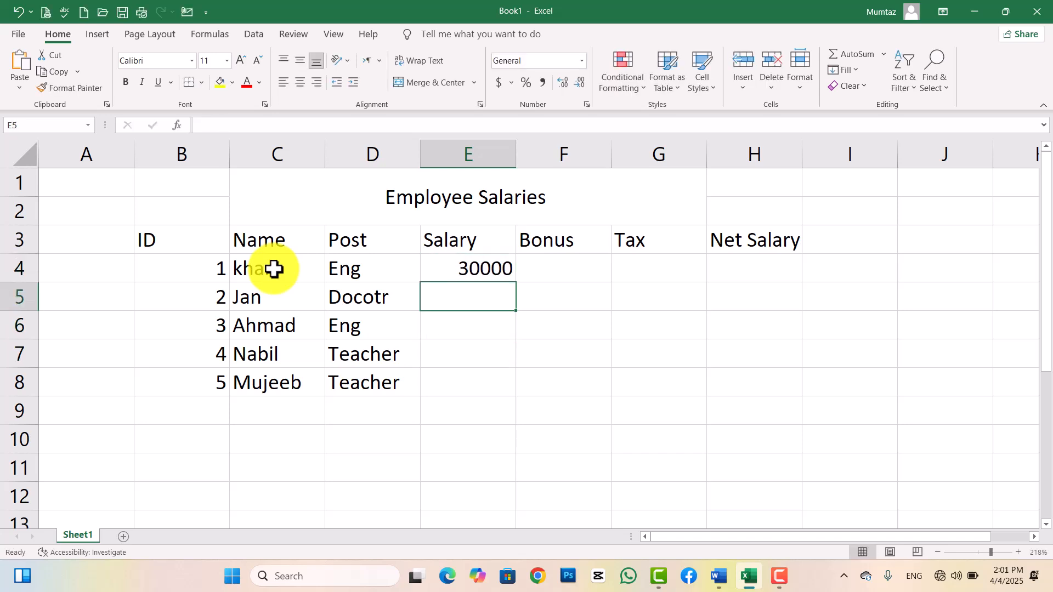
pyautogui.write('20000')
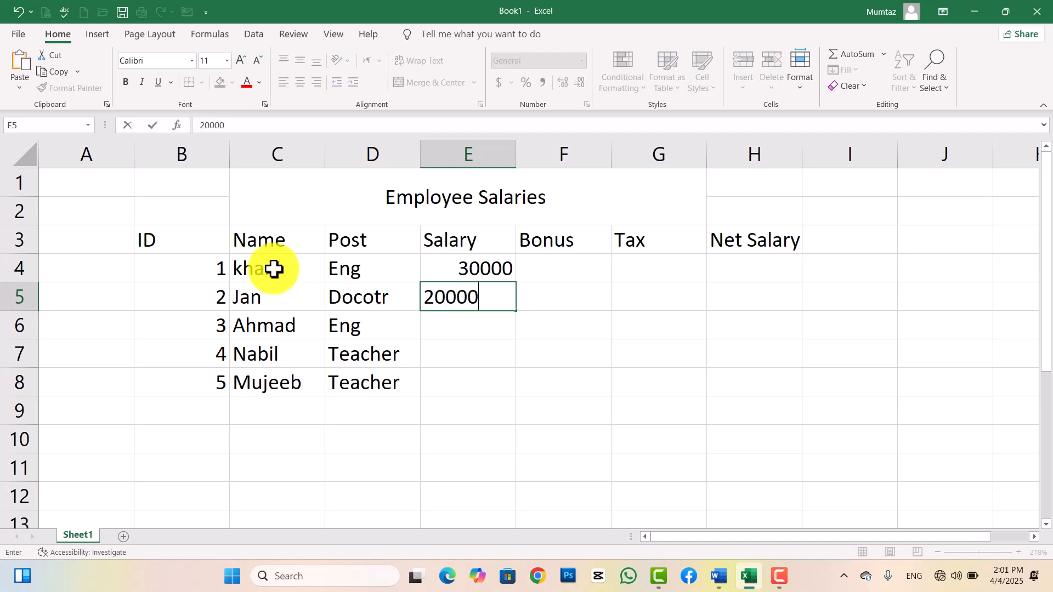
pyautogui.press('Return')
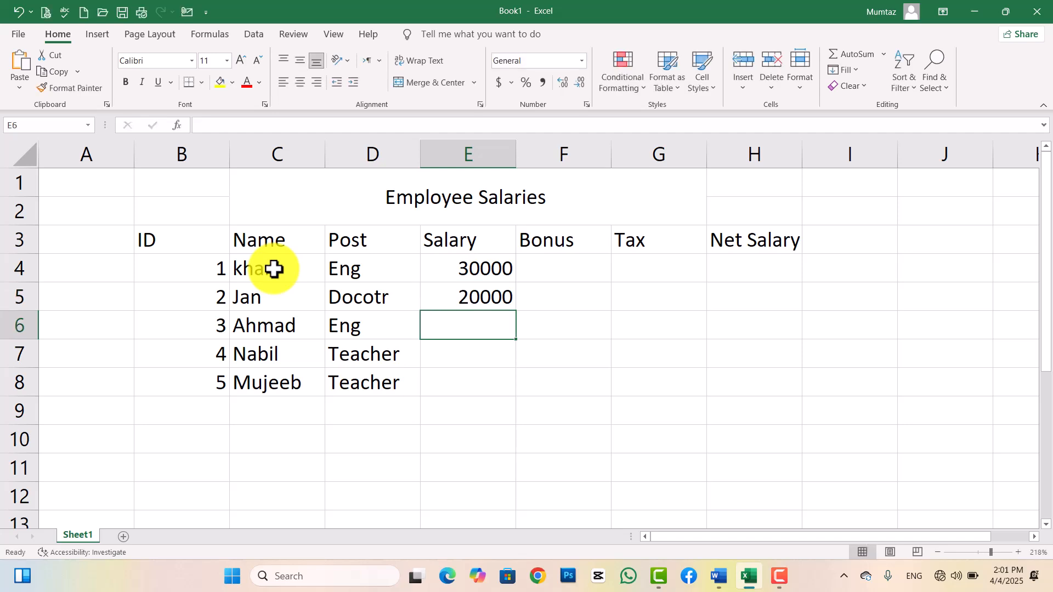
pyautogui.write('40000')
pyautogui.press('Return')
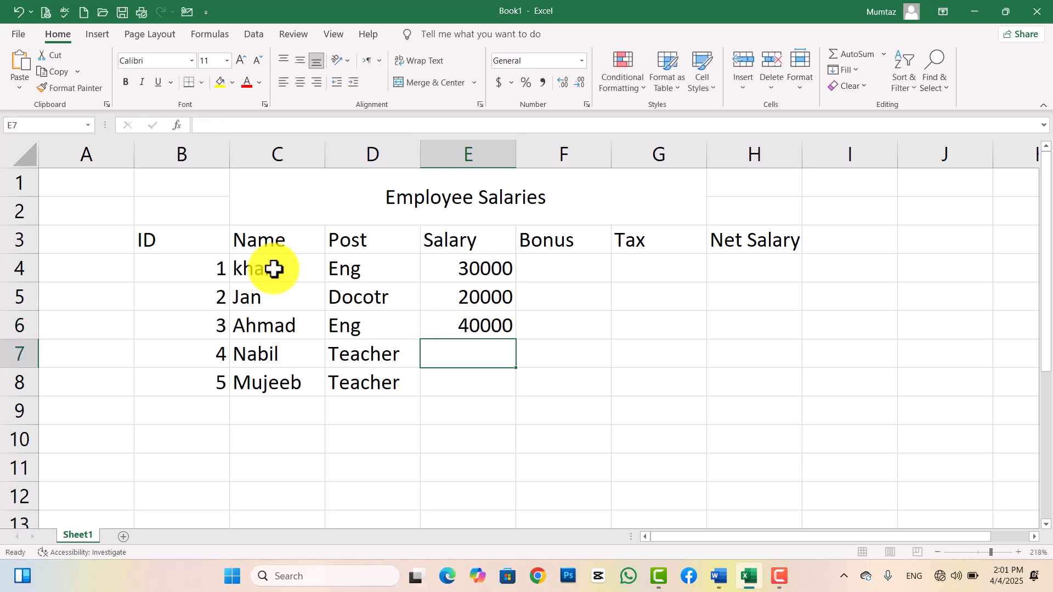
pyautogui.write('50000')
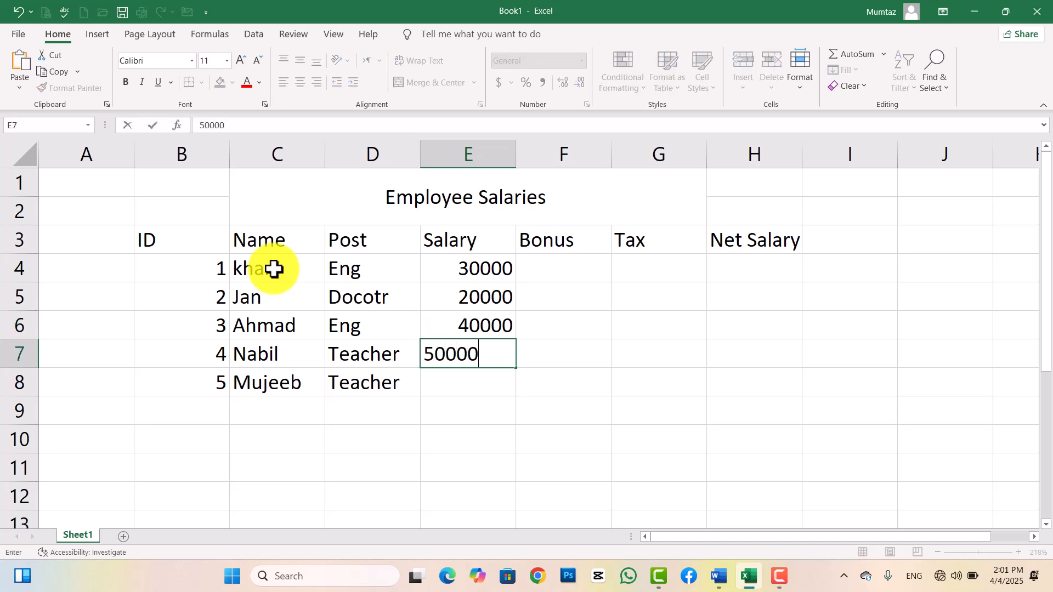
pyautogui.press('Return')
pyautogui.write('25')
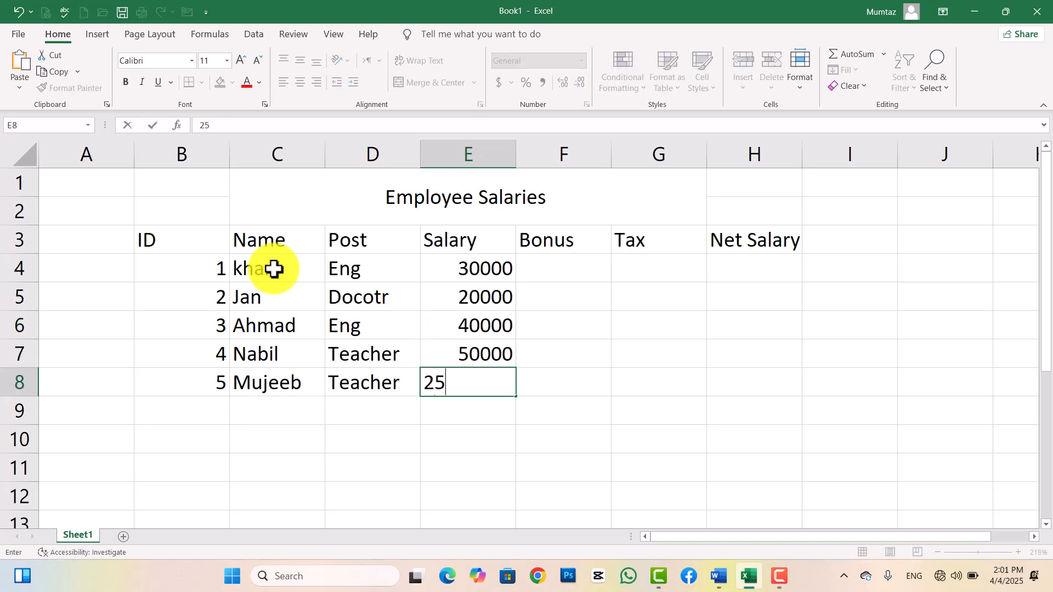
pyautogui.write('000')
pyautogui.press('Tab')
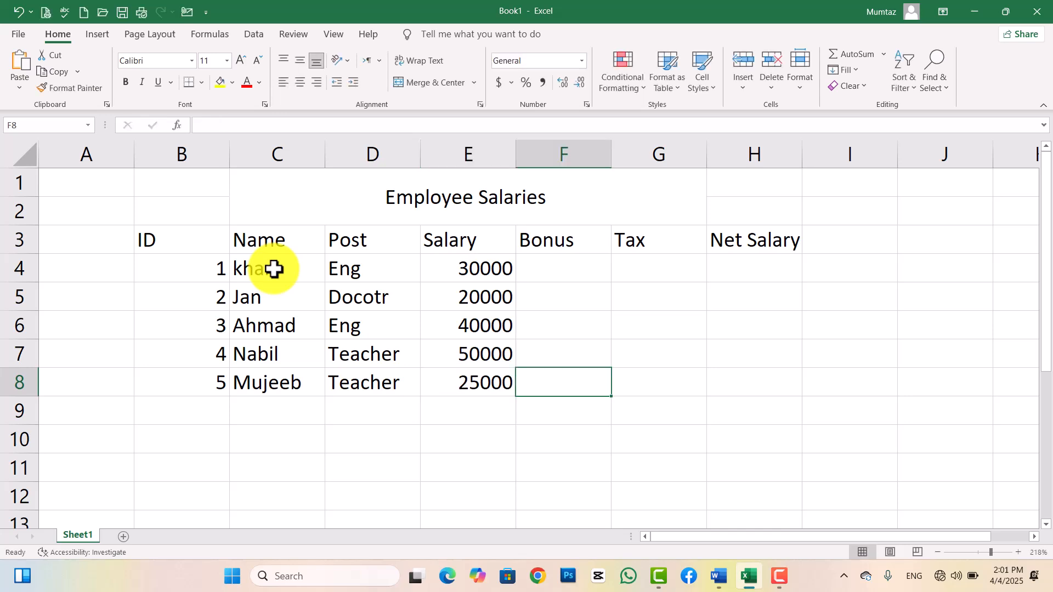
# Put a 2000 bonus in F4 and fill it down to F8.
pyautogui.press('Up')
pyautogui.press('Up')
pyautogui.press('Up')
pyautogui.press('Up')
pyautogui.write('12')
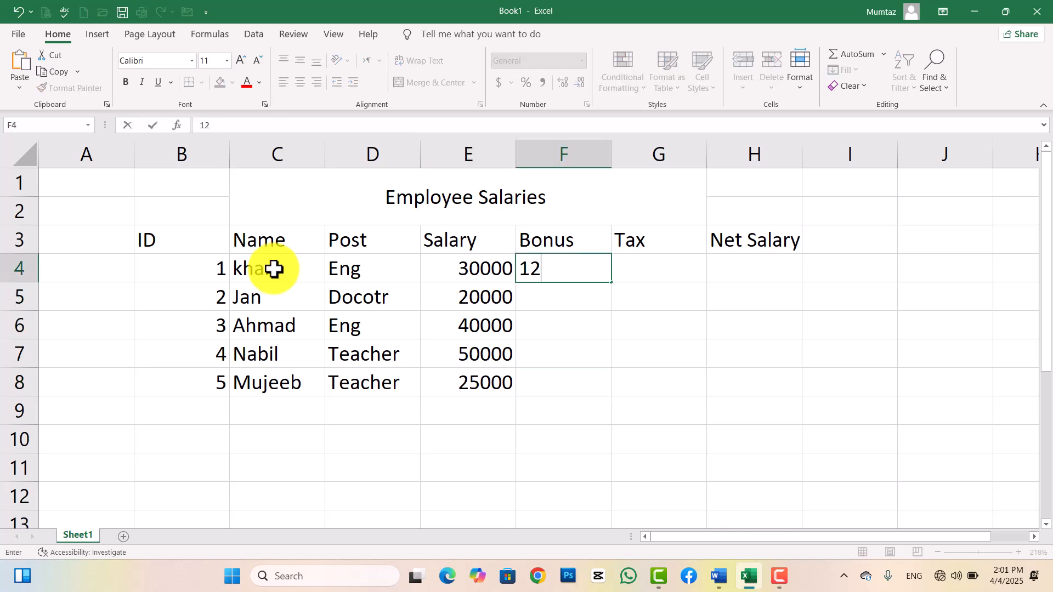
pyautogui.press('BackSpace')
pyautogui.write('2000')
pyautogui.press('Return')
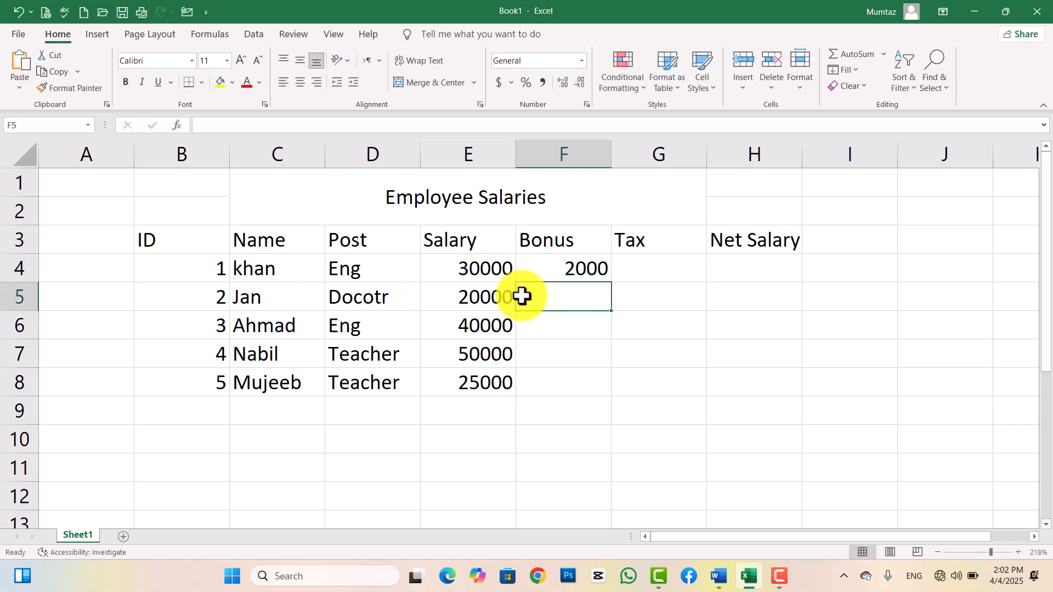
pyautogui.click(580, 274)
pyautogui.moveTo(609, 281); pyautogui.dragTo(607, 386)
# Put a 500 tax in G4 and fill it down to G8.
pyautogui.click(646, 273)
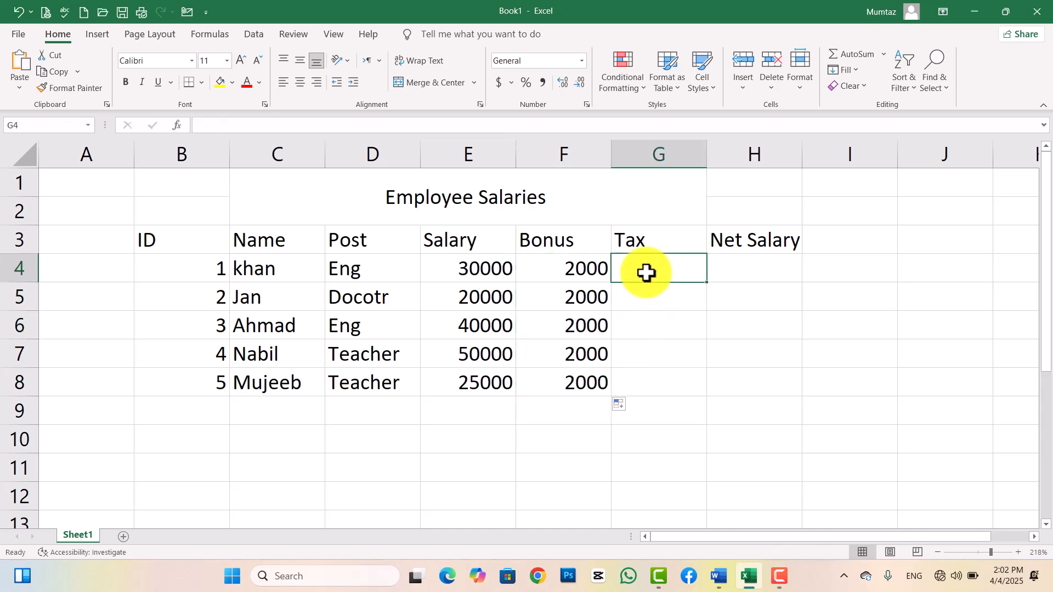
pyautogui.write('2')
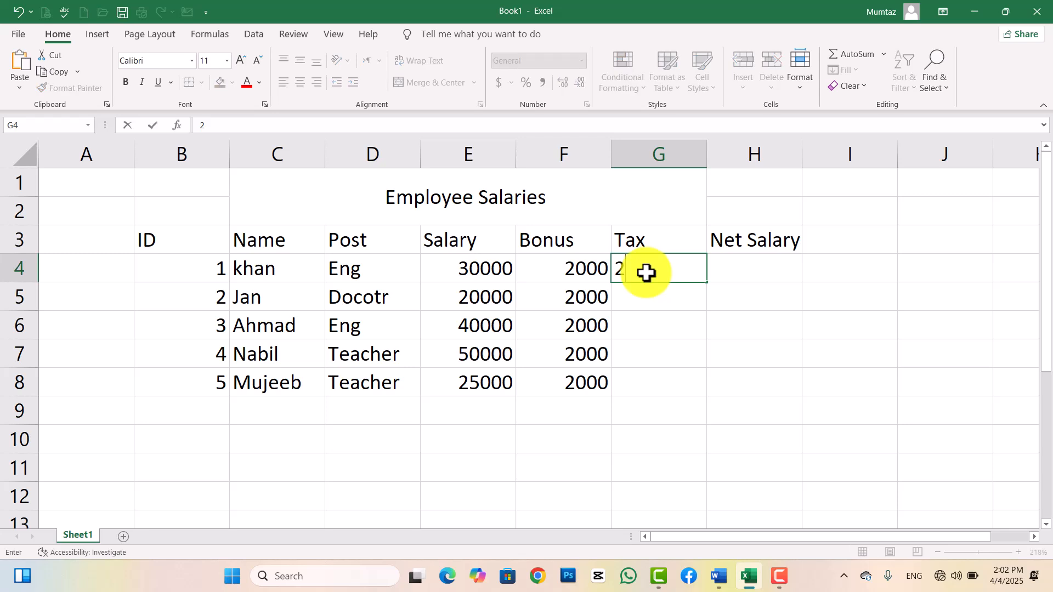
pyautogui.write('500')
pyautogui.press('Return')
pyautogui.click(658, 270)
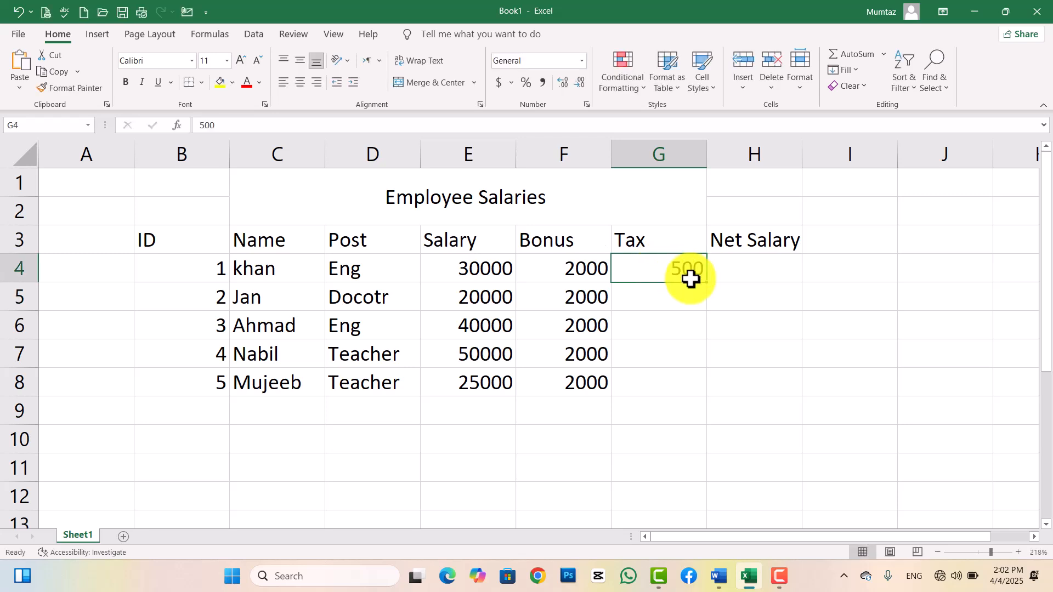
pyautogui.moveTo(705, 281); pyautogui.dragTo(713, 369)
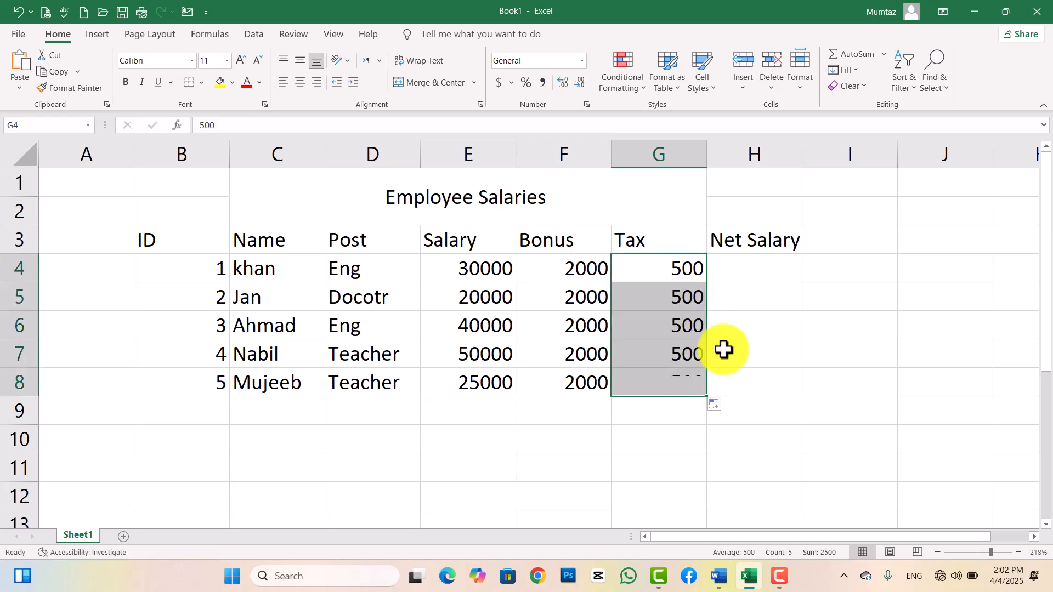
# Enter =E4+F4-G4 in H4 and fill it down to H8, giving 31500 to 26500.
pyautogui.click(733, 271)
pyautogui.write('=')
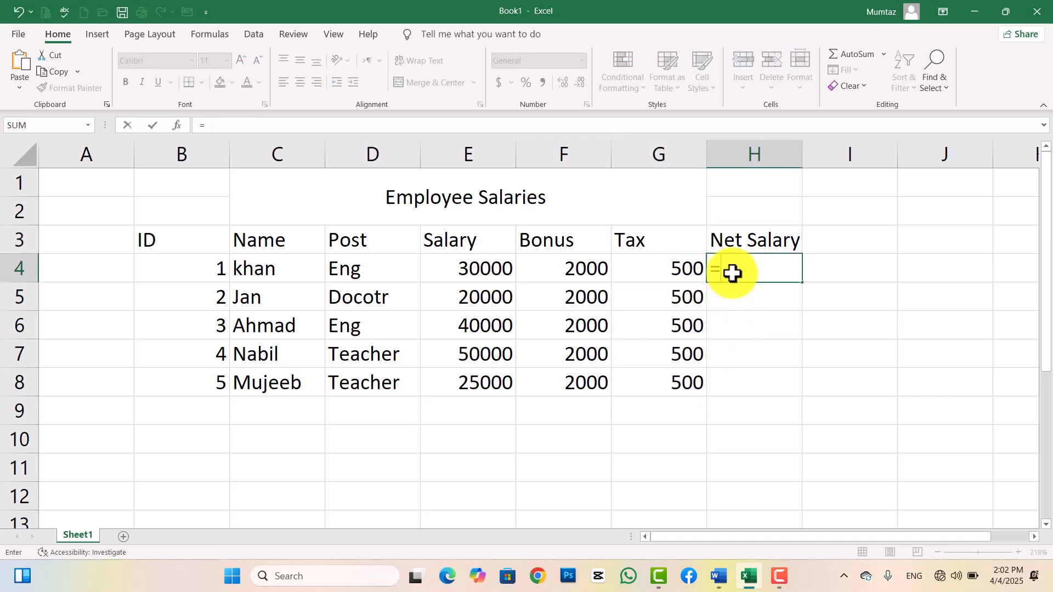
pyautogui.click(490, 273)
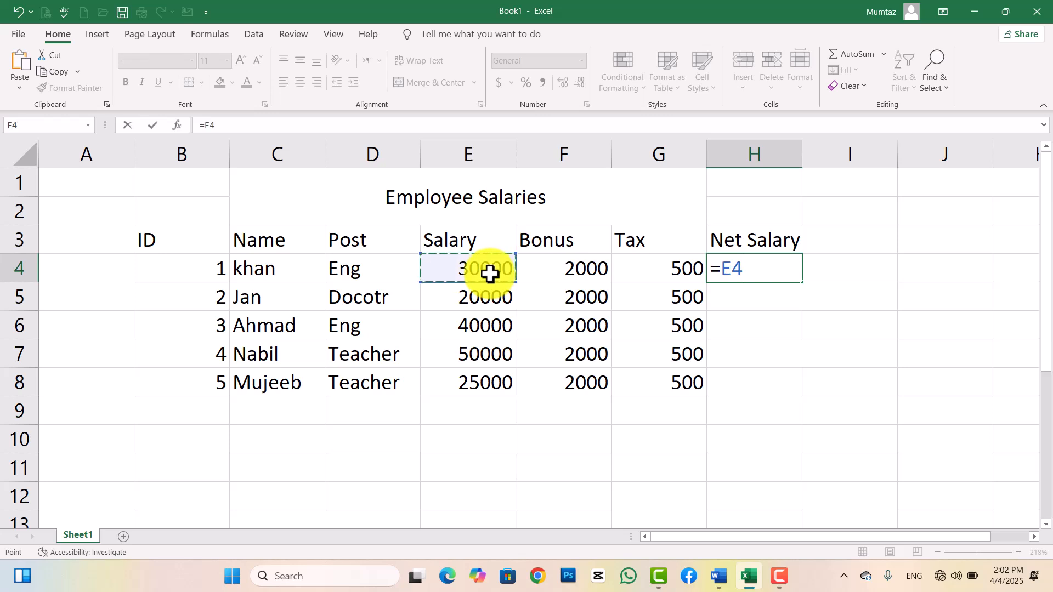
pyautogui.write('+')
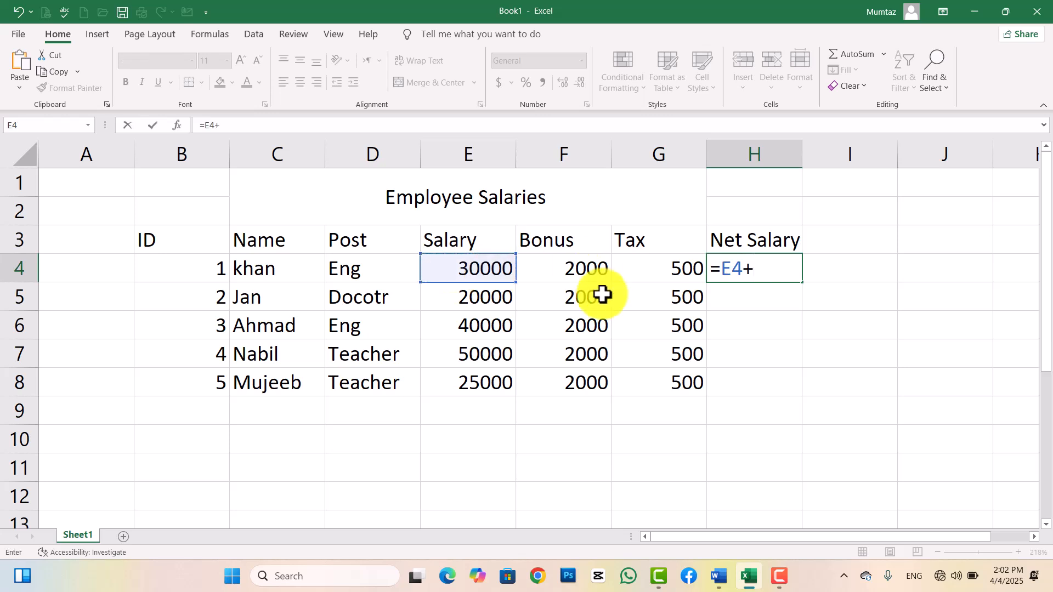
pyautogui.click(553, 273)
pyautogui.write('-')
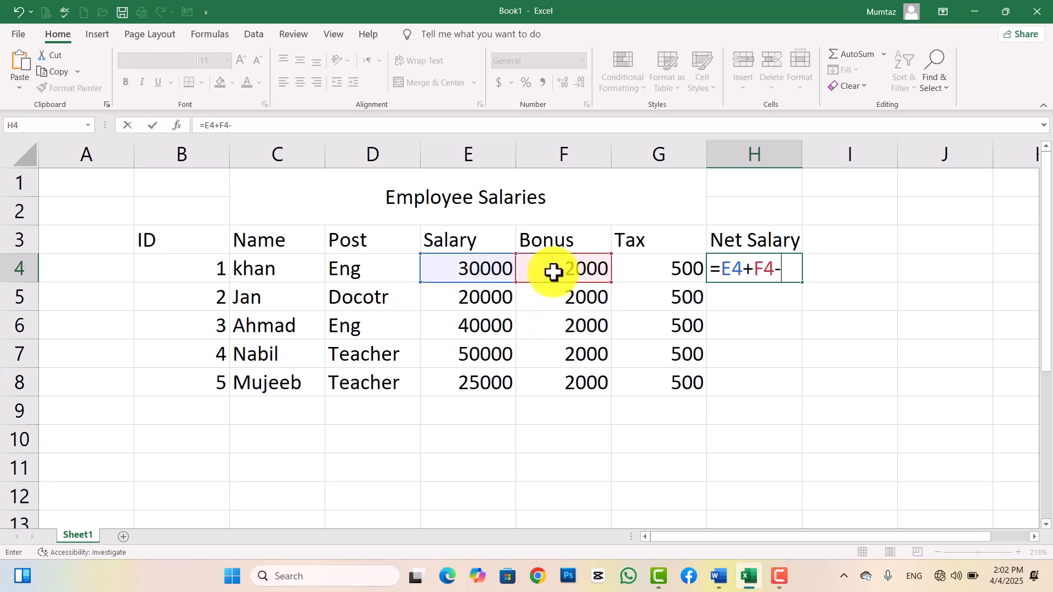
pyautogui.click(657, 270)
pyautogui.press('Return')
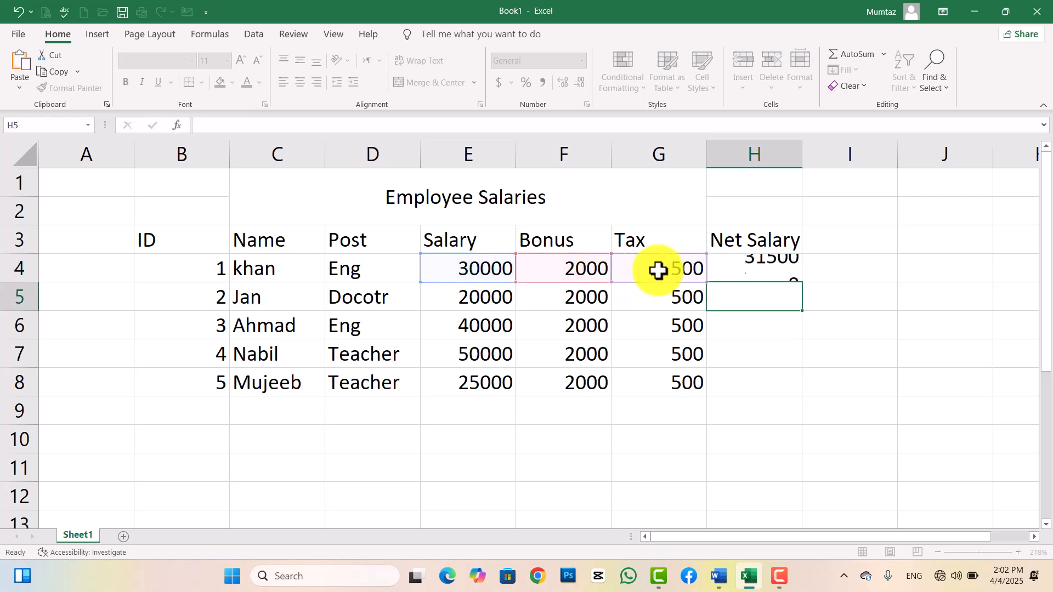
pyautogui.click(742, 265)
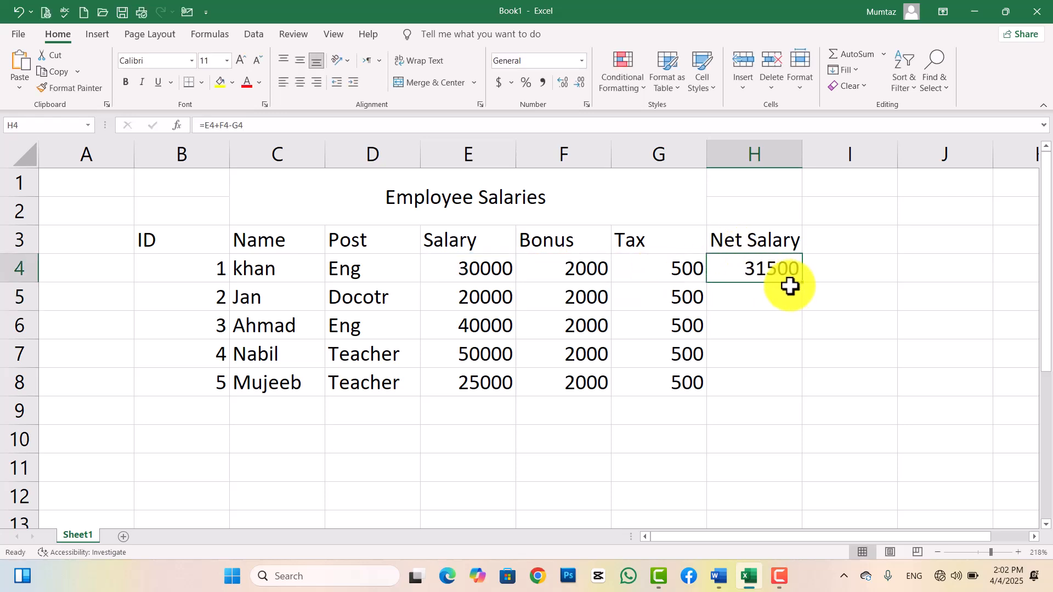
pyautogui.moveTo(804, 284); pyautogui.dragTo(791, 389)
pyautogui.click(411, 445)
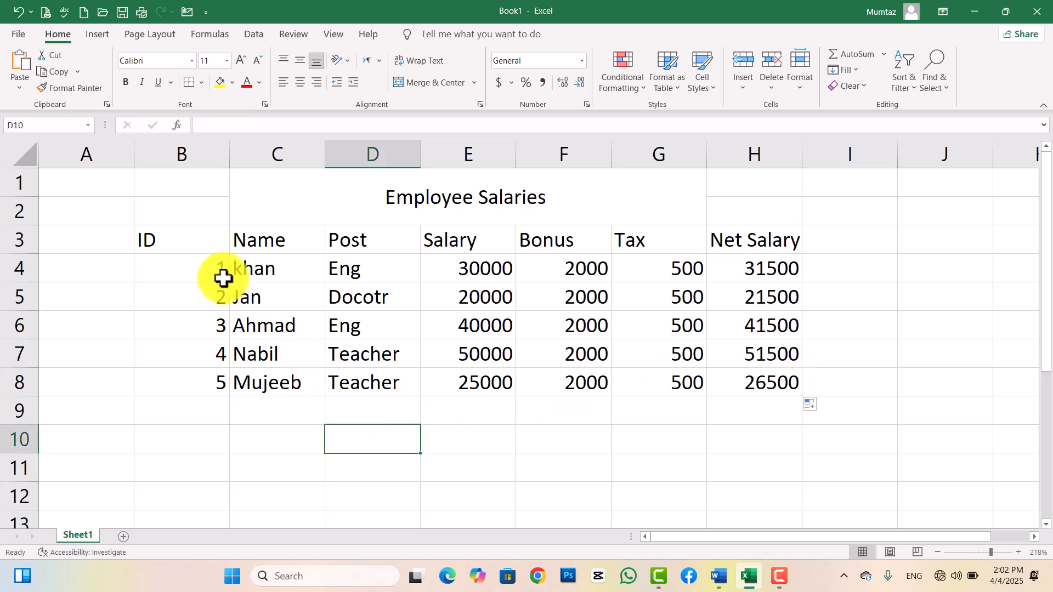
# Give the table B3:H8 all borders and centre its cell contents.
pyautogui.click(179, 239)
pyautogui.moveTo(180, 240); pyautogui.dragTo(774, 389)
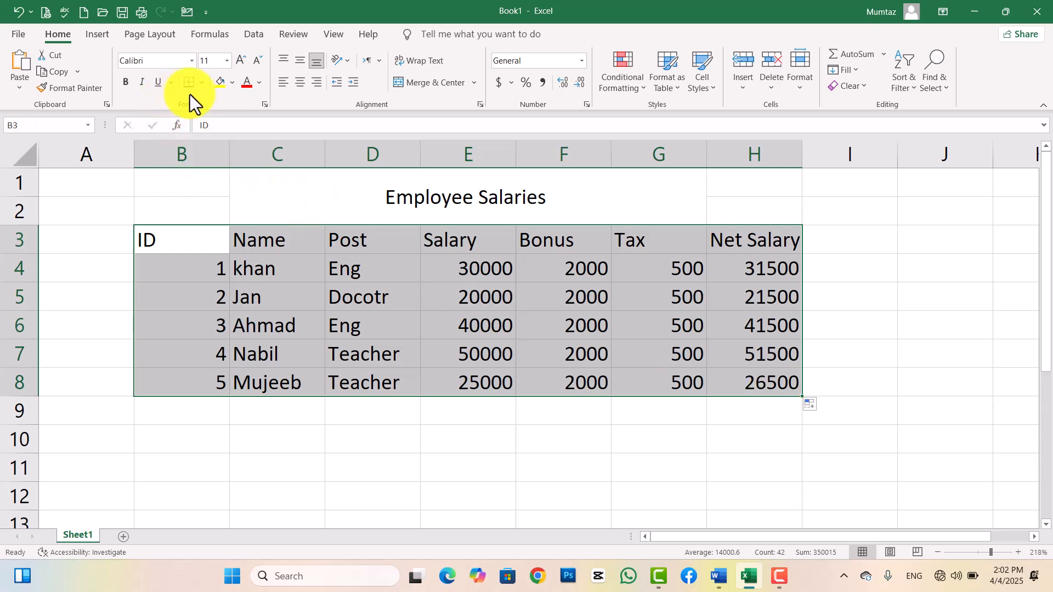
pyautogui.click(205, 85)
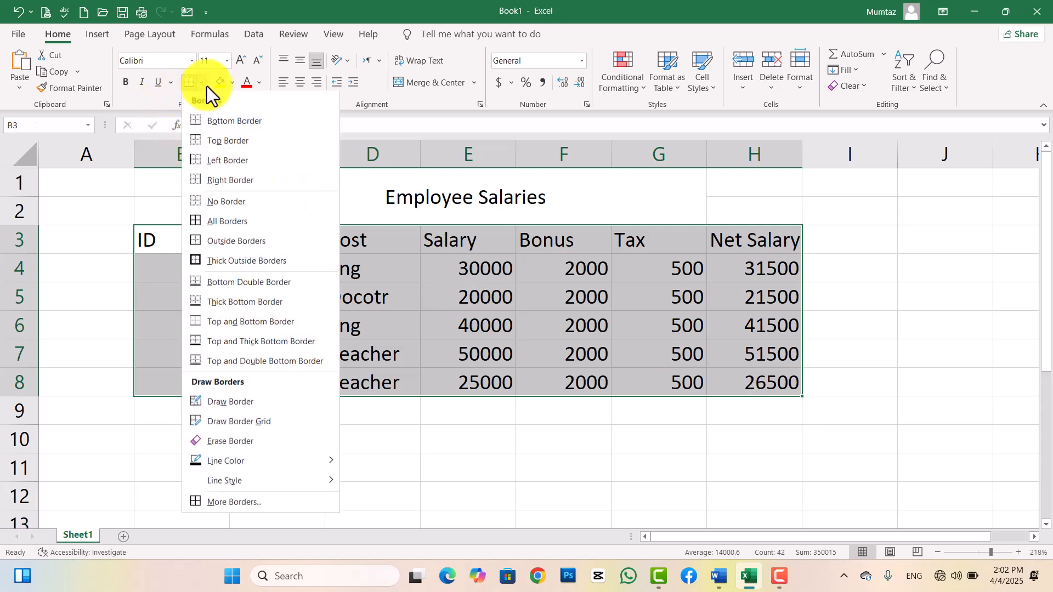
pyautogui.click(259, 224)
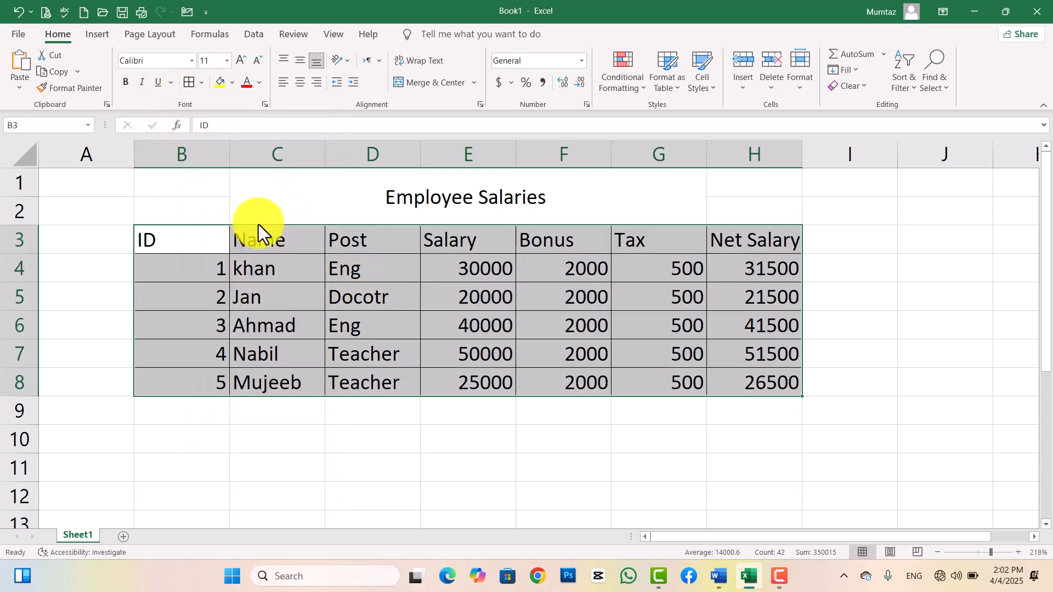
pyautogui.click(298, 84)
pyautogui.click(350, 279)
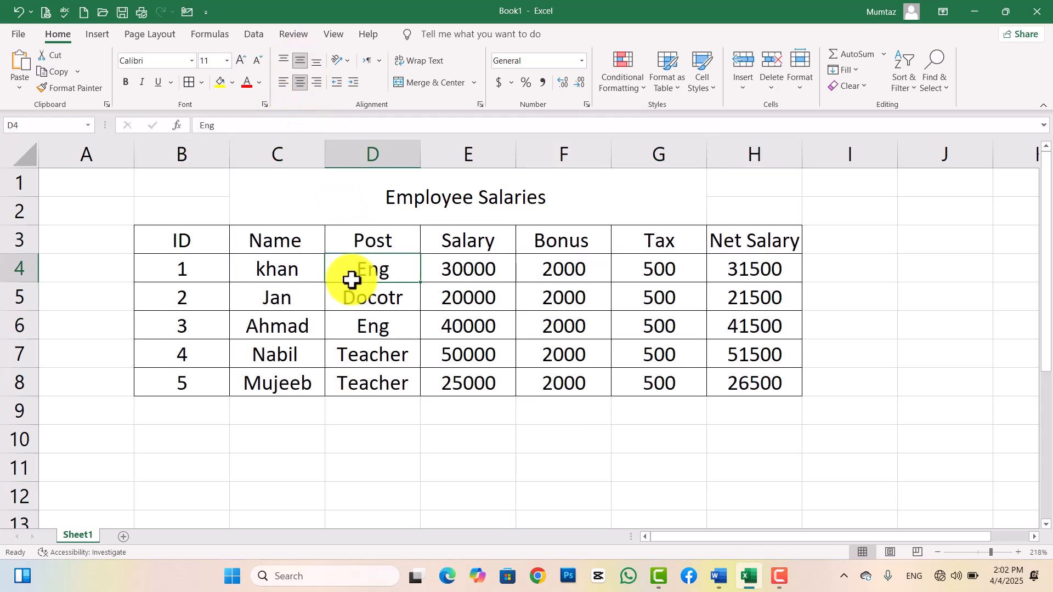
# Bold the title and header row, colour the headers red, and widen column H.
pyautogui.click(322, 212)
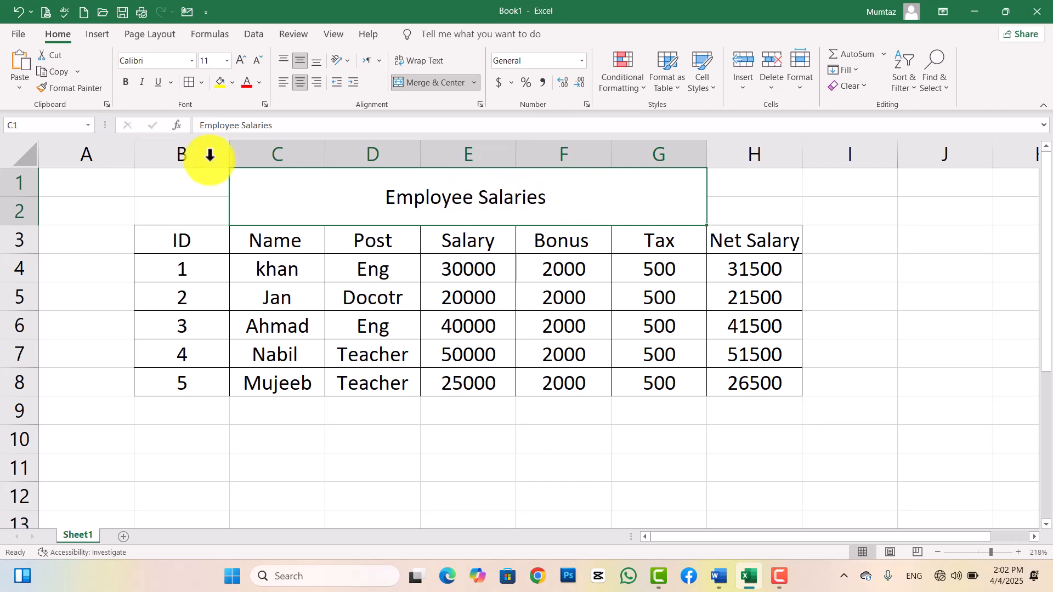
pyautogui.click(127, 81)
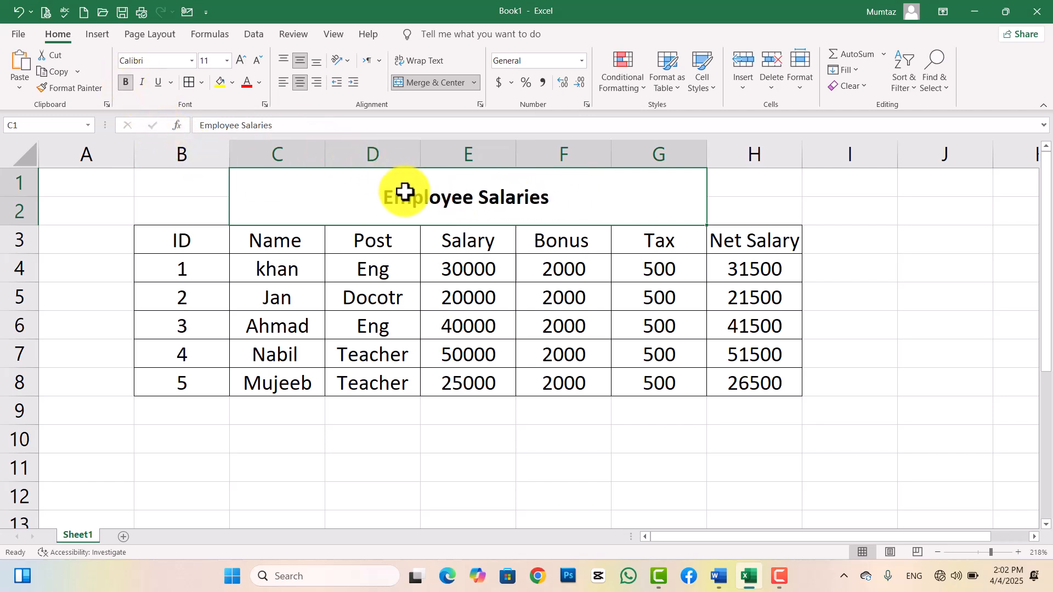
pyautogui.click(268, 243)
pyautogui.moveTo(212, 236); pyautogui.dragTo(736, 247)
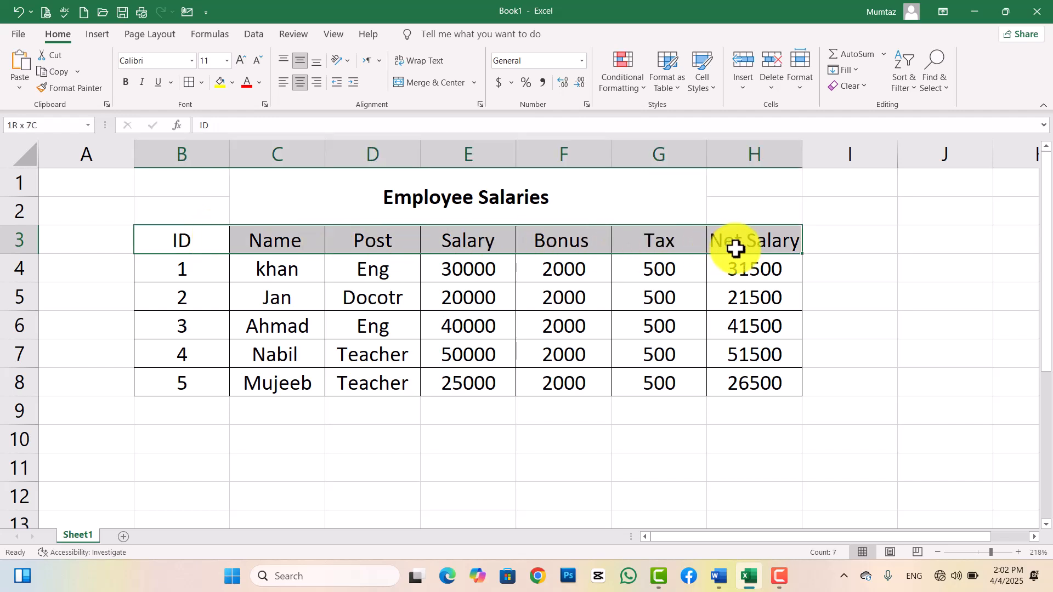
pyautogui.click(124, 87)
pyautogui.click(246, 87)
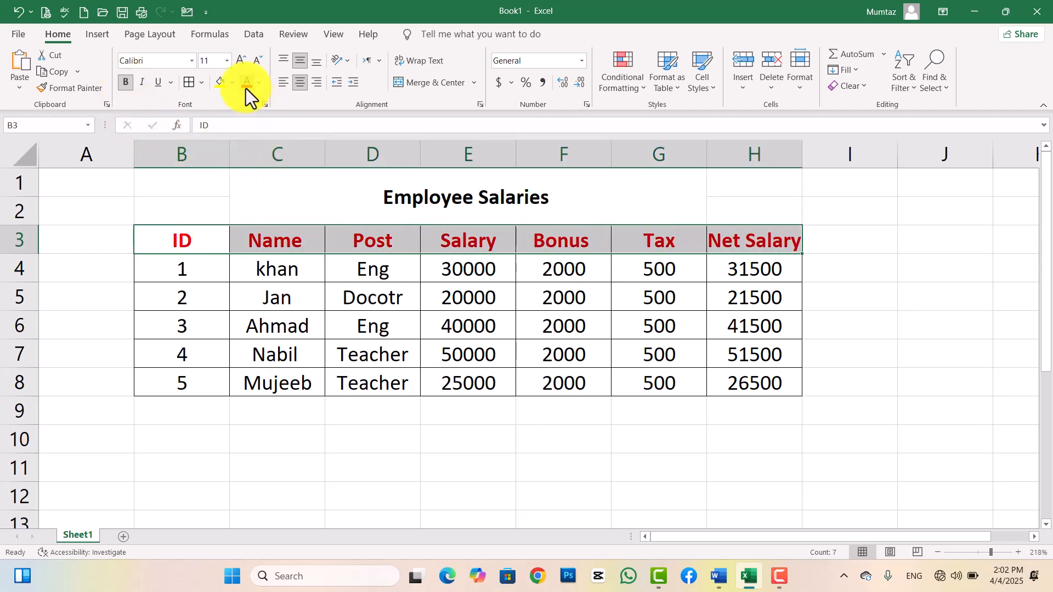
pyautogui.click(423, 280)
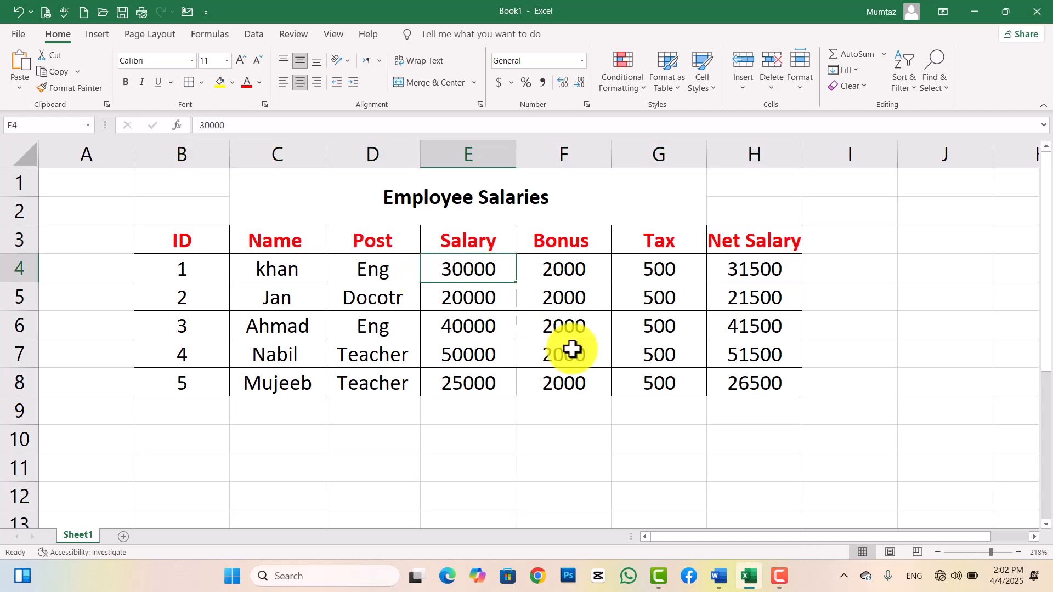
pyautogui.moveTo(804, 153); pyautogui.dragTo(821, 153)
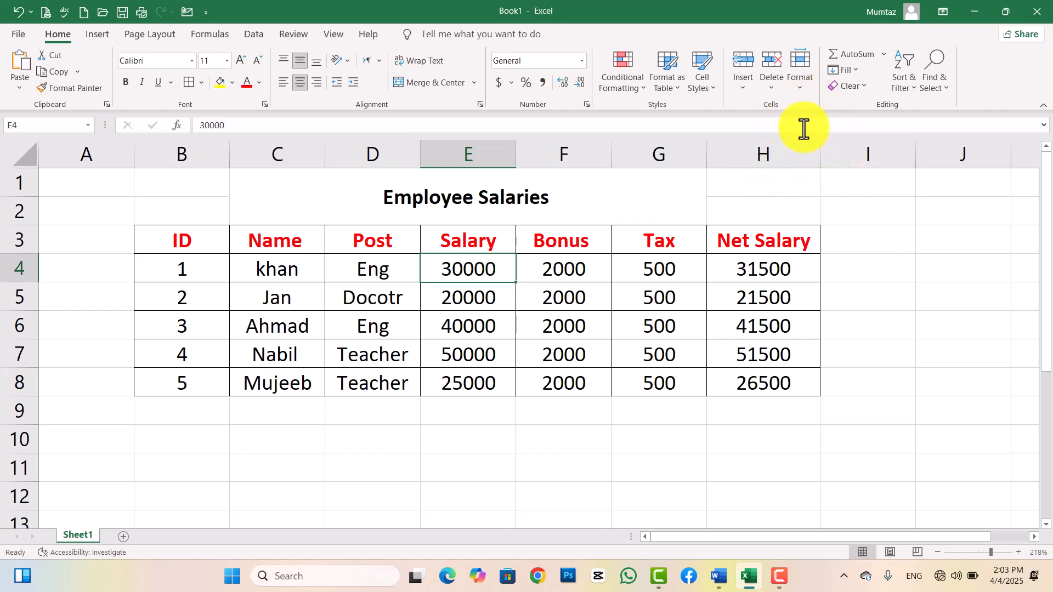
# Type test text into F9, then discard it, leaving the cell empty.
pyautogui.click(798, 91)
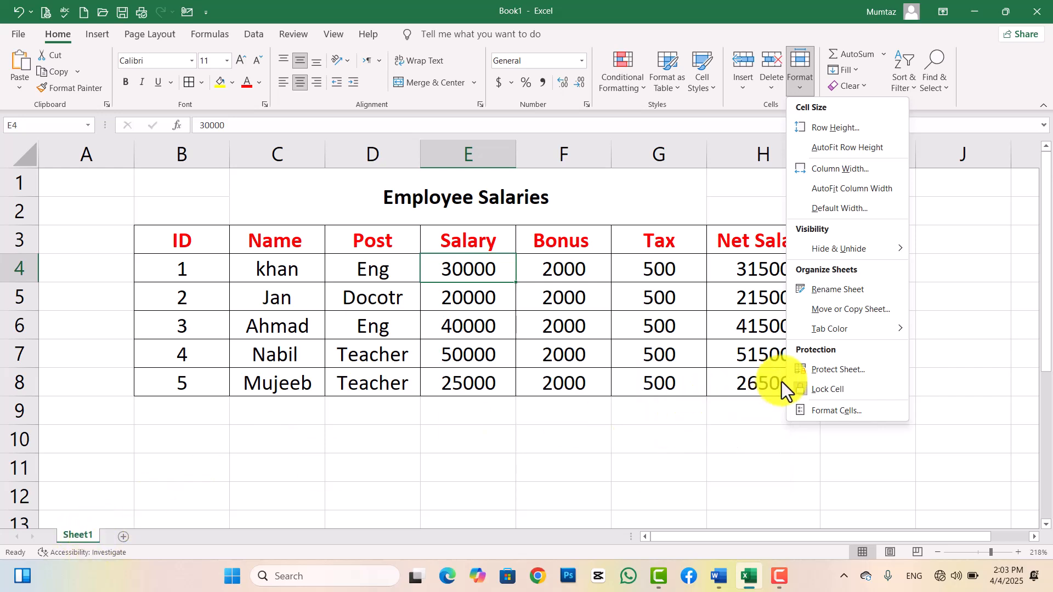
pyautogui.click(522, 424)
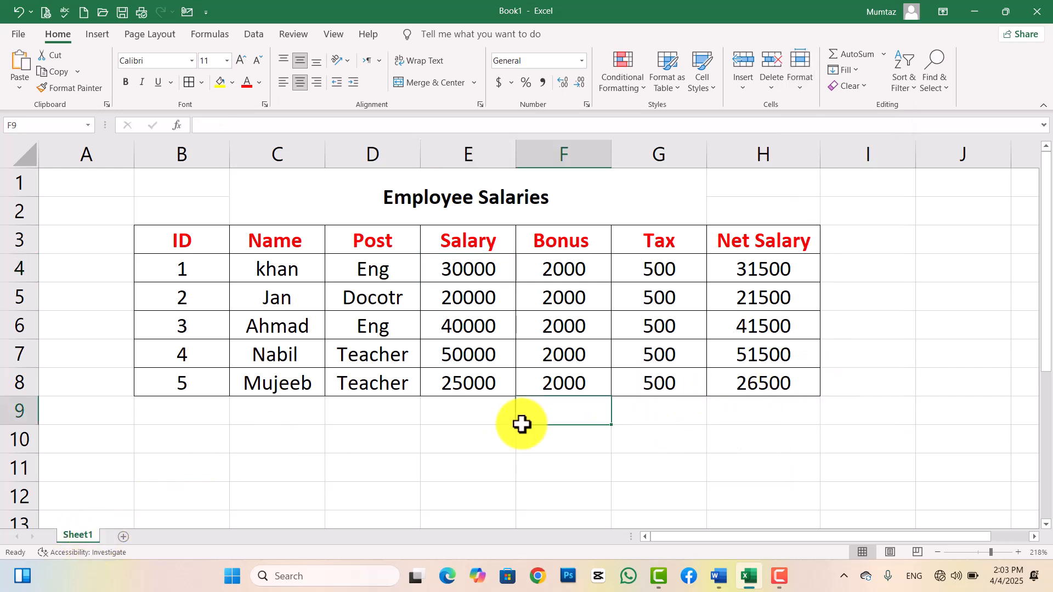
pyautogui.write('dsfsdf')
pyautogui.press('BackSpace')
pyautogui.press('BackSpace')
pyautogui.press('BackSpace')
pyautogui.press('BackSpace')
pyautogui.press('BackSpace')
pyautogui.press('BackSpace')
pyautogui.click(647, 350)
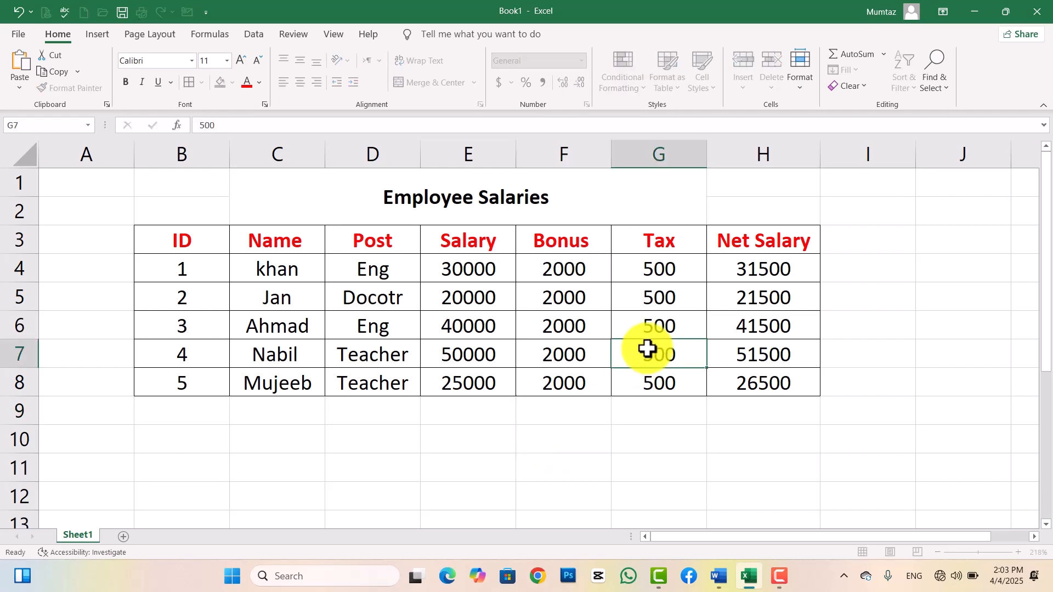
# Protect the sheet via Format > Protect Sheet with a password, confirming it twice.
pyautogui.click(796, 90)
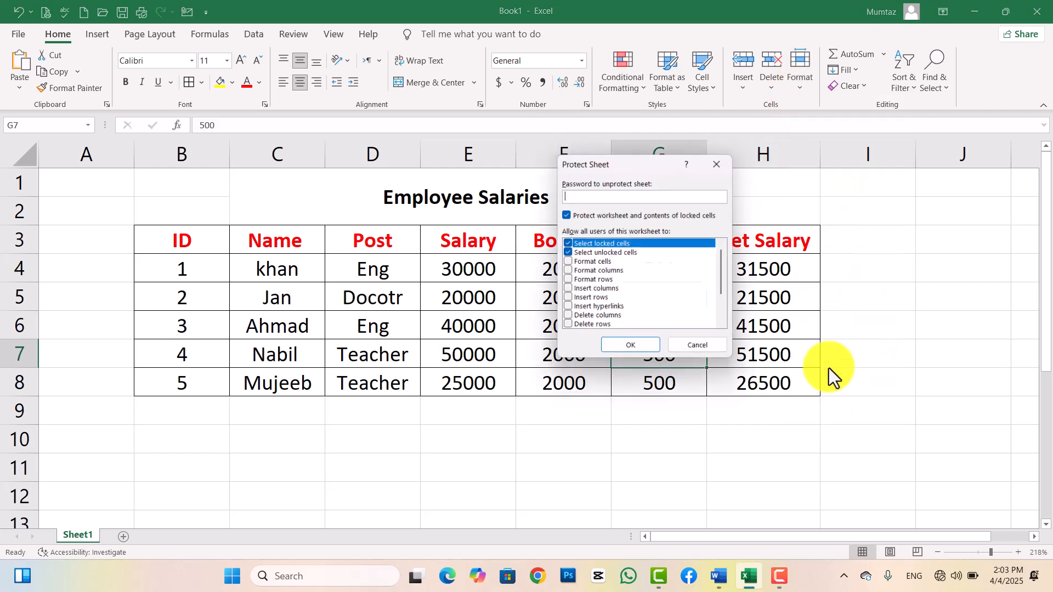
pyautogui.click(829, 371)
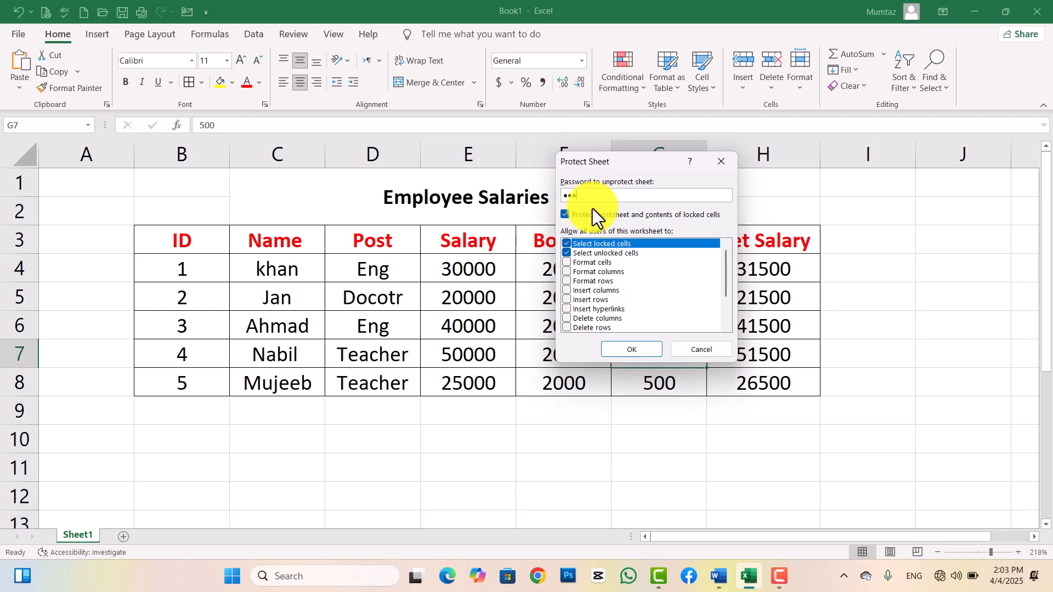
pyautogui.click(630, 346)
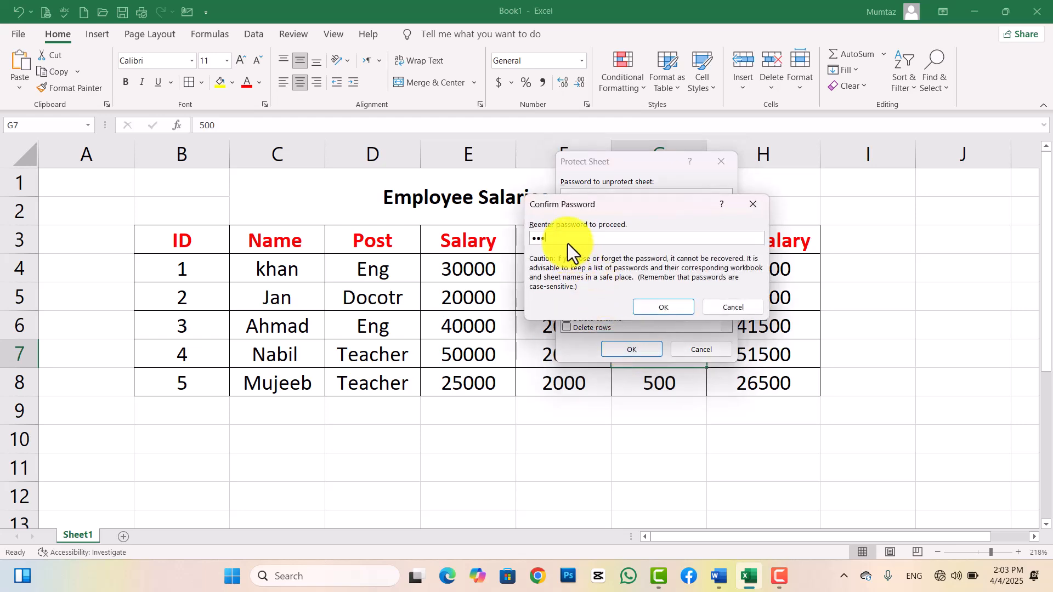
pyautogui.click(656, 307)
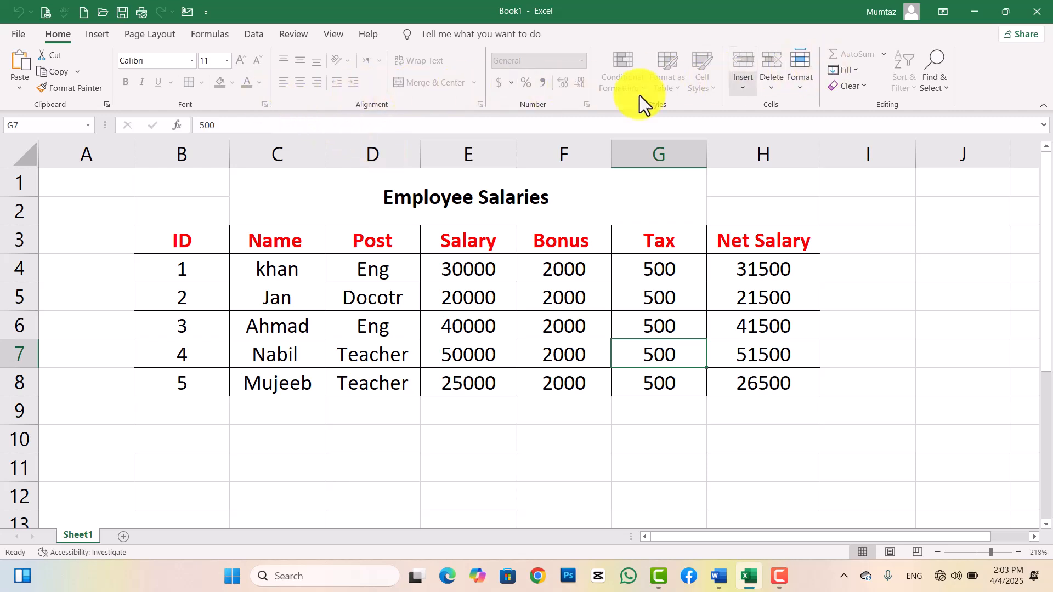
# Confirm E9 can't be edited, then unprotect the sheet by entering its password.
pyautogui.doubleClick(506, 422)
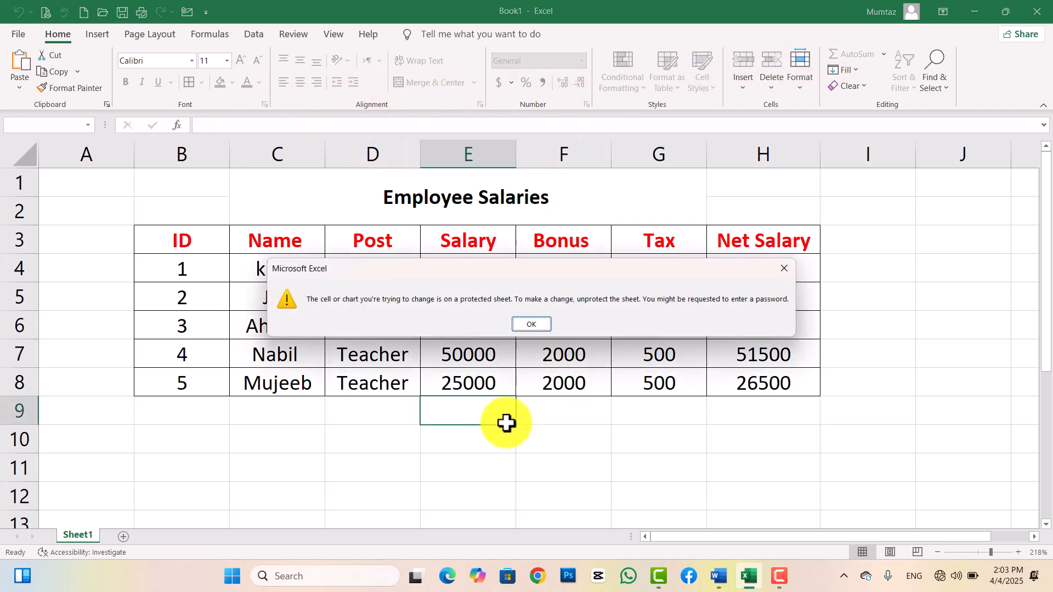
pyautogui.click(531, 325)
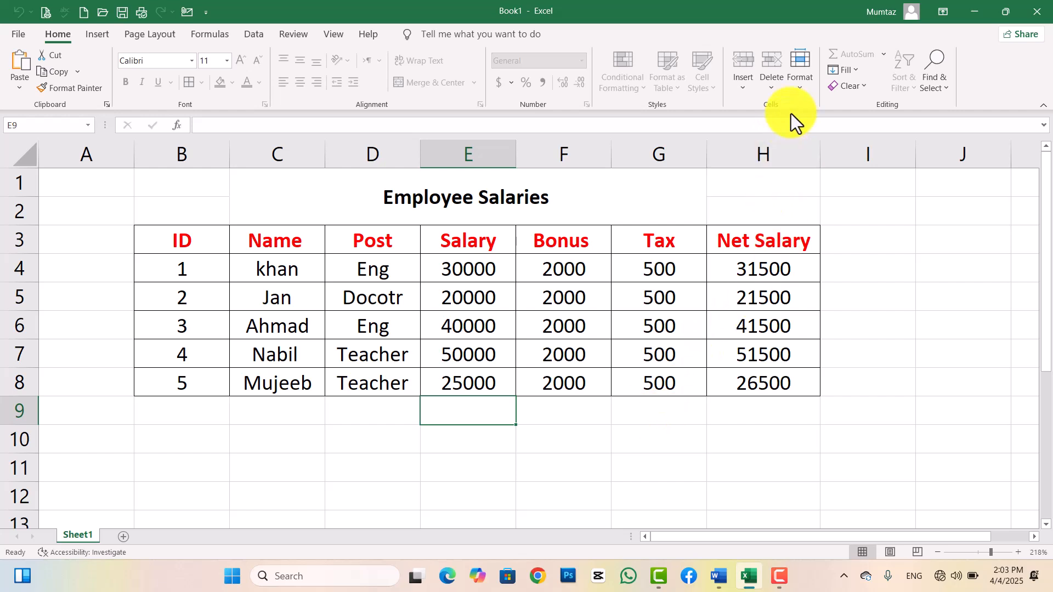
pyautogui.click(799, 91)
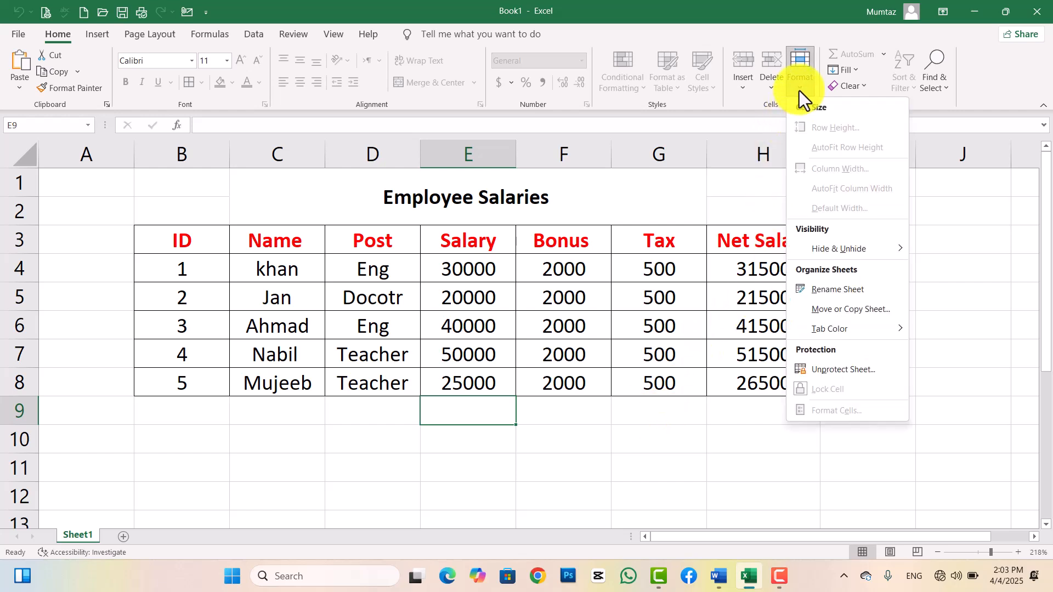
pyautogui.click(826, 373)
pyautogui.write('1234')
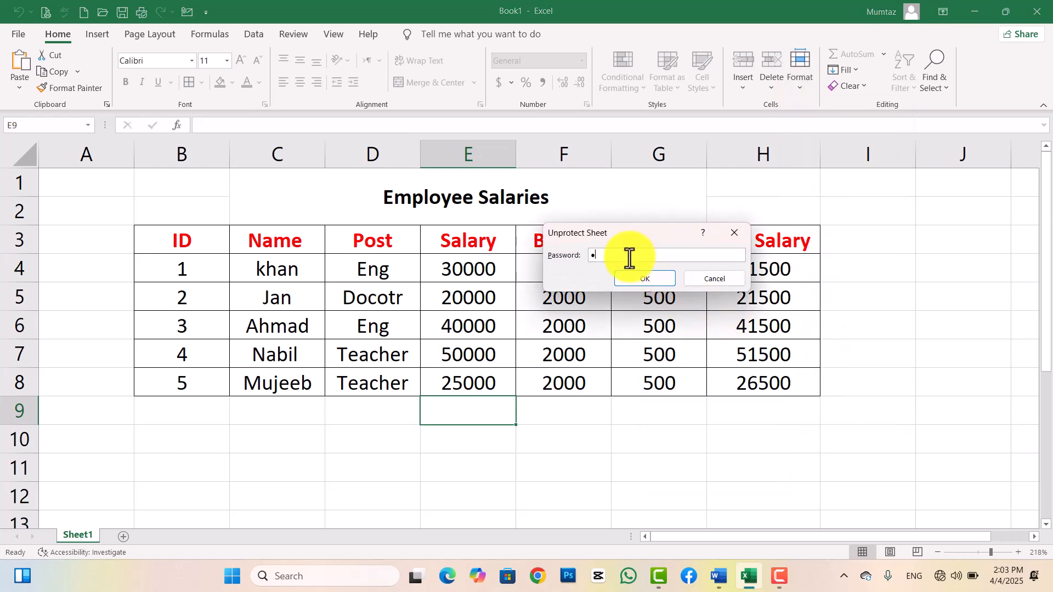
pyautogui.press('Return')
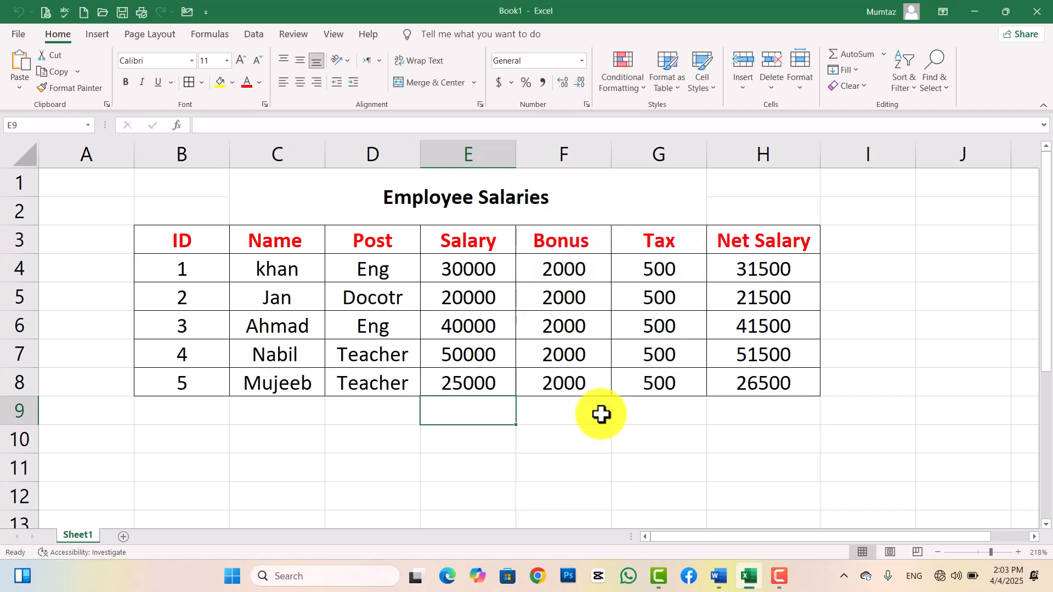
# Check that F10 accepts typing again, then leave it empty.
pyautogui.click(587, 448)
pyautogui.write('xcvxcvf')
pyautogui.press('BackSpace')
pyautogui.press('BackSpace')
pyautogui.press('BackSpace')
pyautogui.press('BackSpace')
pyautogui.press('BackSpace')
pyautogui.press('BackSpace')
pyautogui.press('BackSpace')
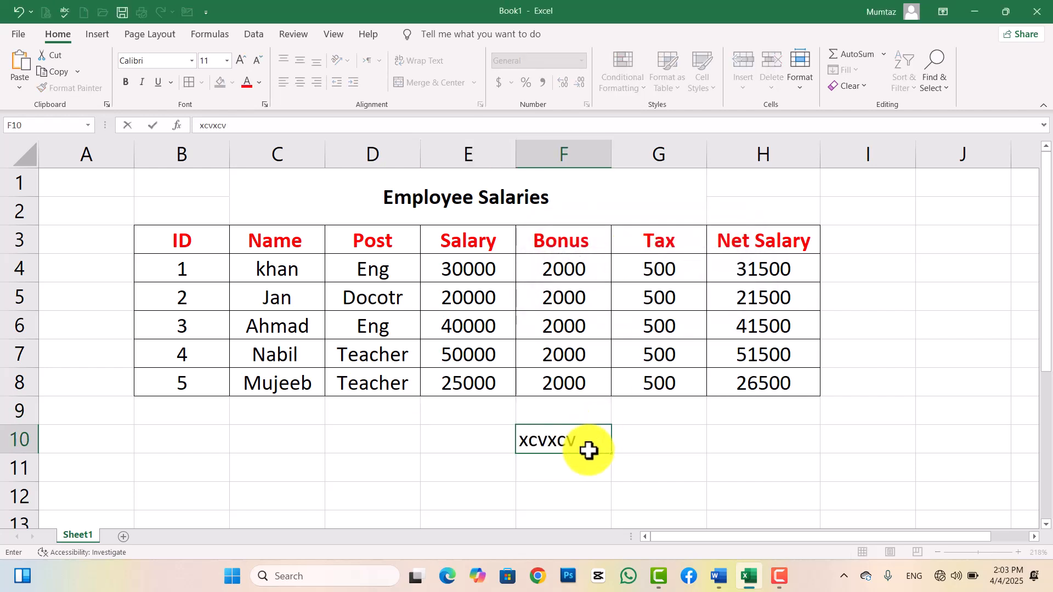
pyautogui.click(437, 420)
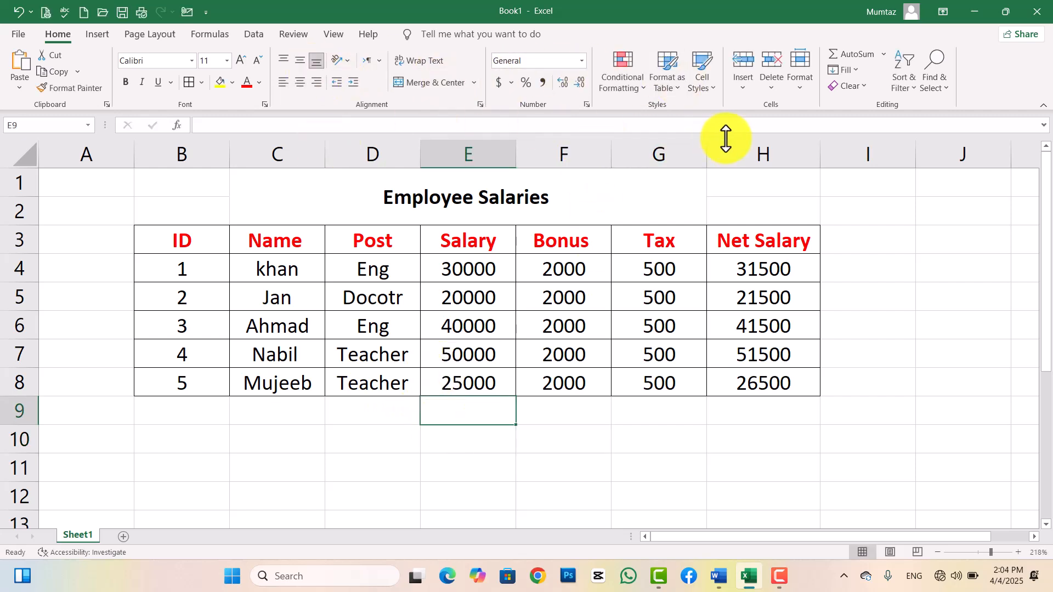
# Start Protect Sheet and allow formatting, inserting and deleting of cells, columns, rows and hyperlinks.
pyautogui.click(798, 96)
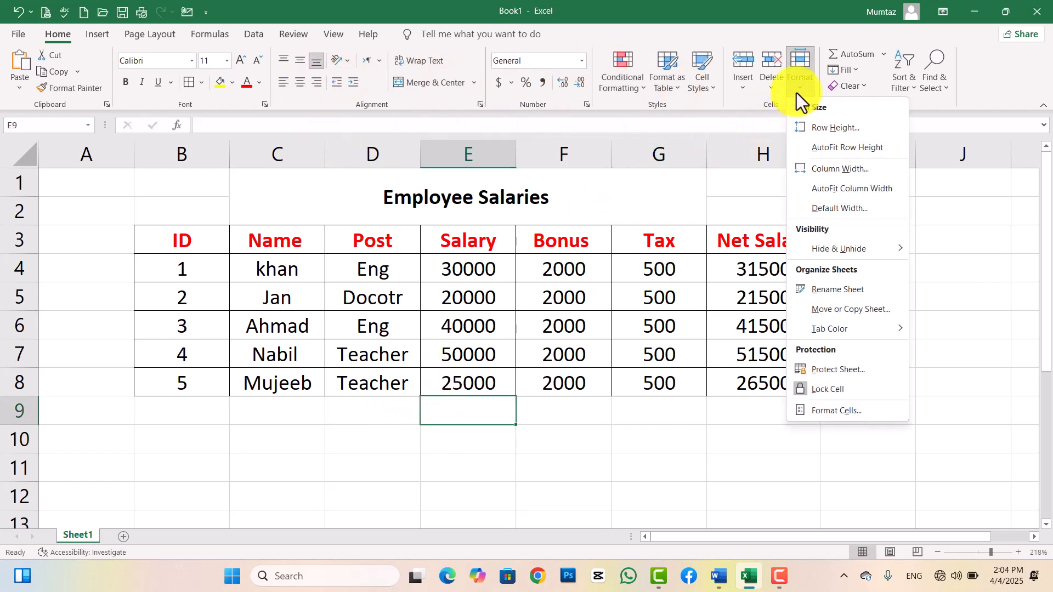
pyautogui.click(822, 376)
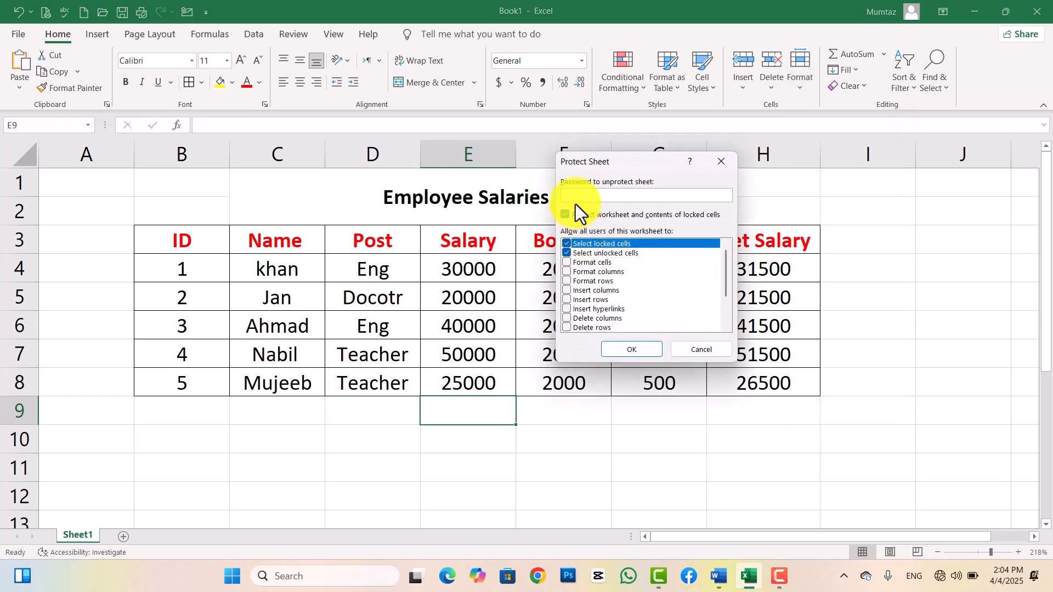
pyautogui.click(568, 325)
pyautogui.click(567, 318)
pyautogui.click(566, 308)
pyautogui.click(565, 299)
pyautogui.click(566, 291)
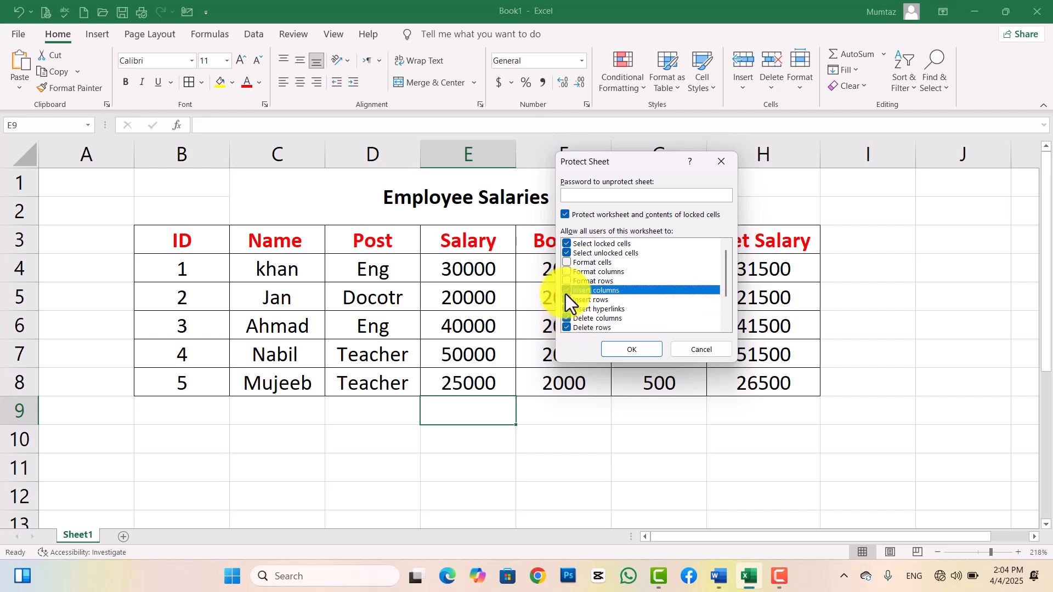
pyautogui.click(566, 281)
pyautogui.click(566, 272)
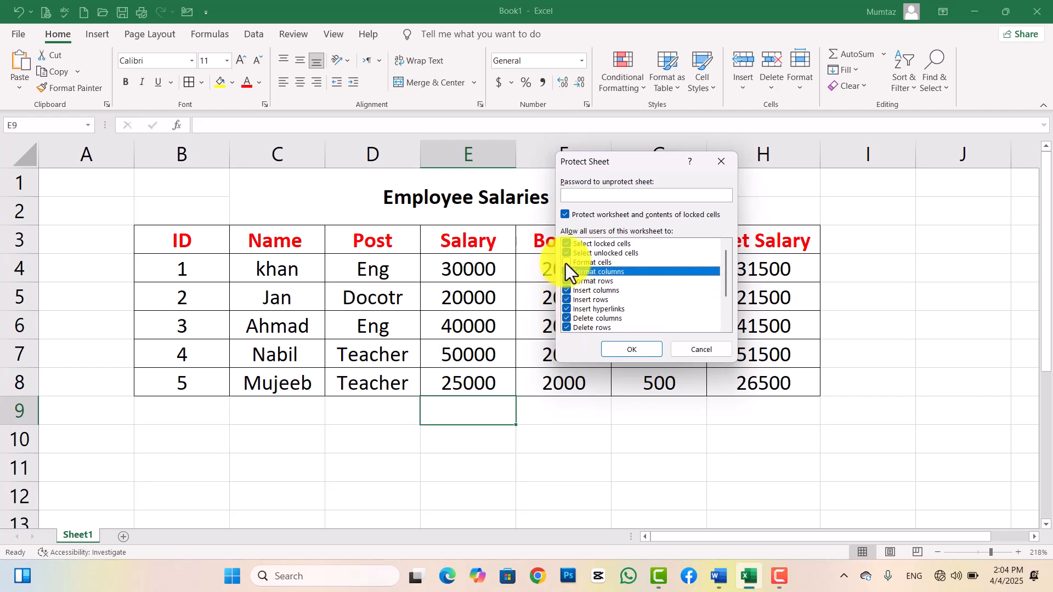
pyautogui.click(566, 263)
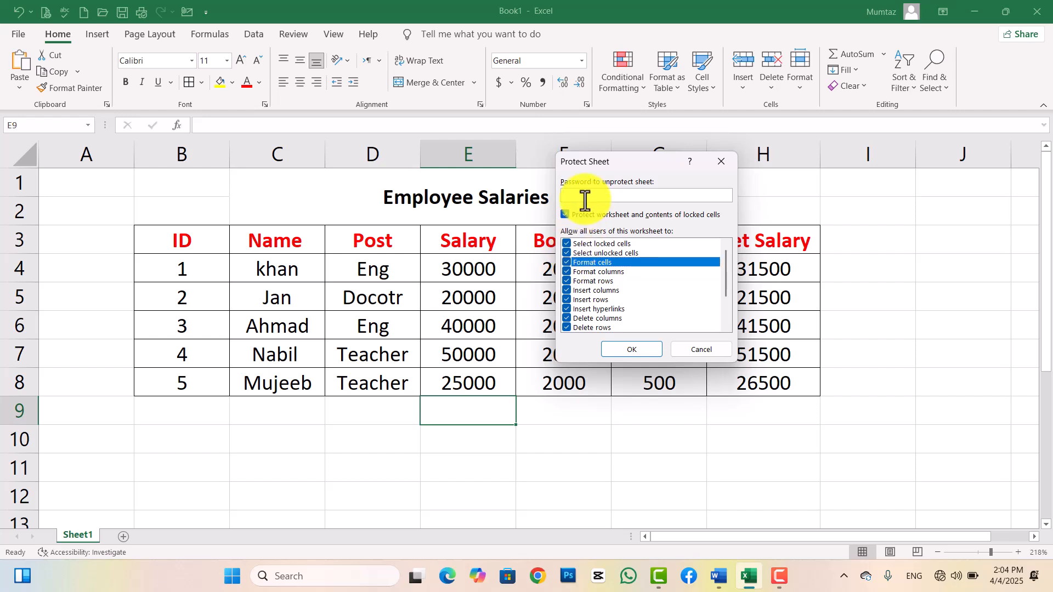
# Enter and confirm a sheet protection password.
pyautogui.write('12')
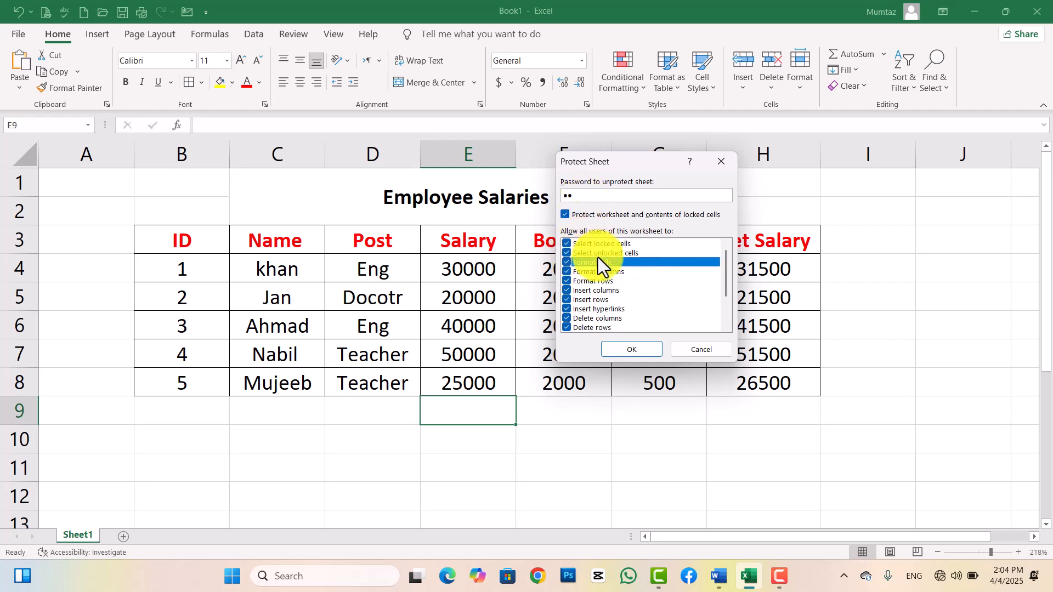
pyautogui.click(636, 351)
pyautogui.write('1')
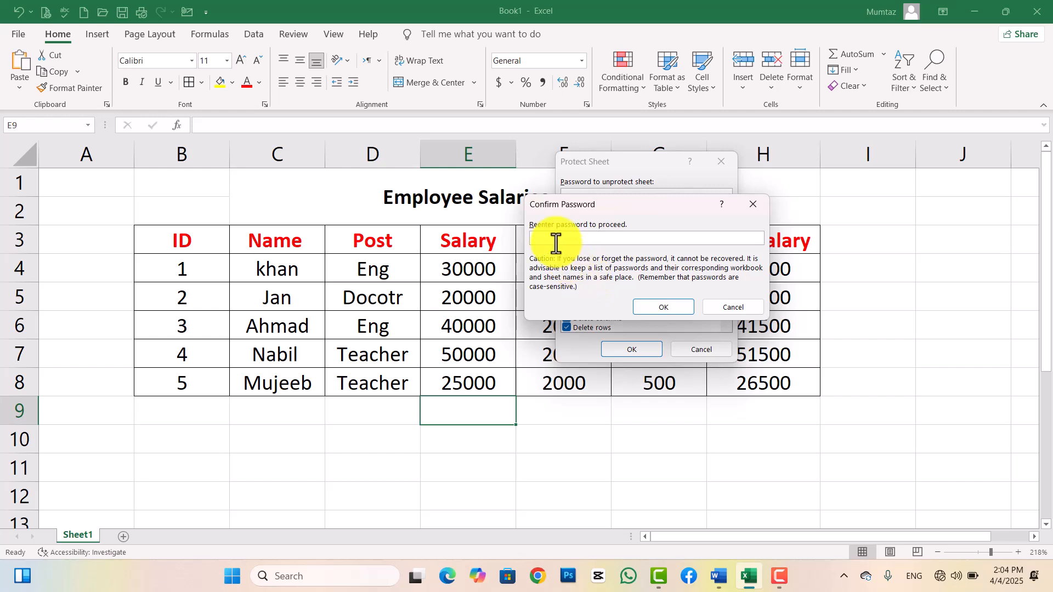
pyautogui.write('2')
pyautogui.press('Return')
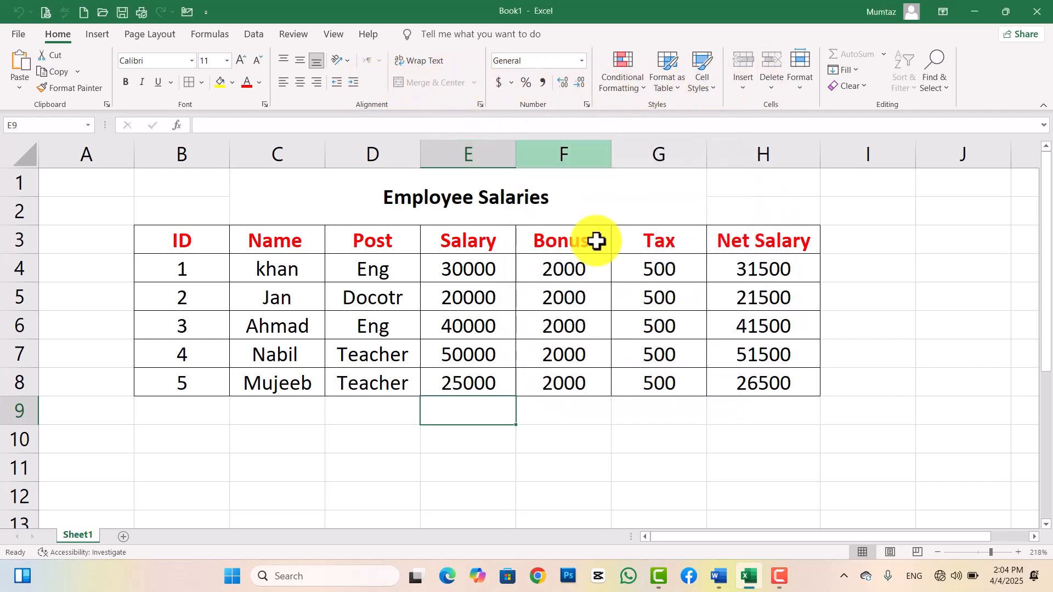
# After a blocked edit attempt, unprotect Sheet1 with its password via Format > Unprotect Sheet.
pyautogui.press('a')
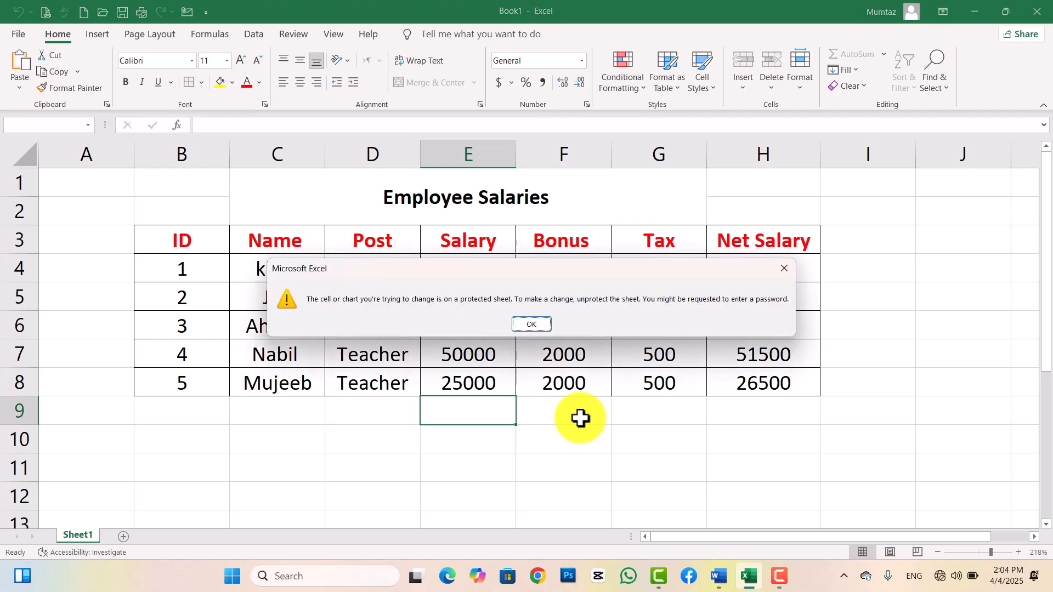
pyautogui.click(532, 326)
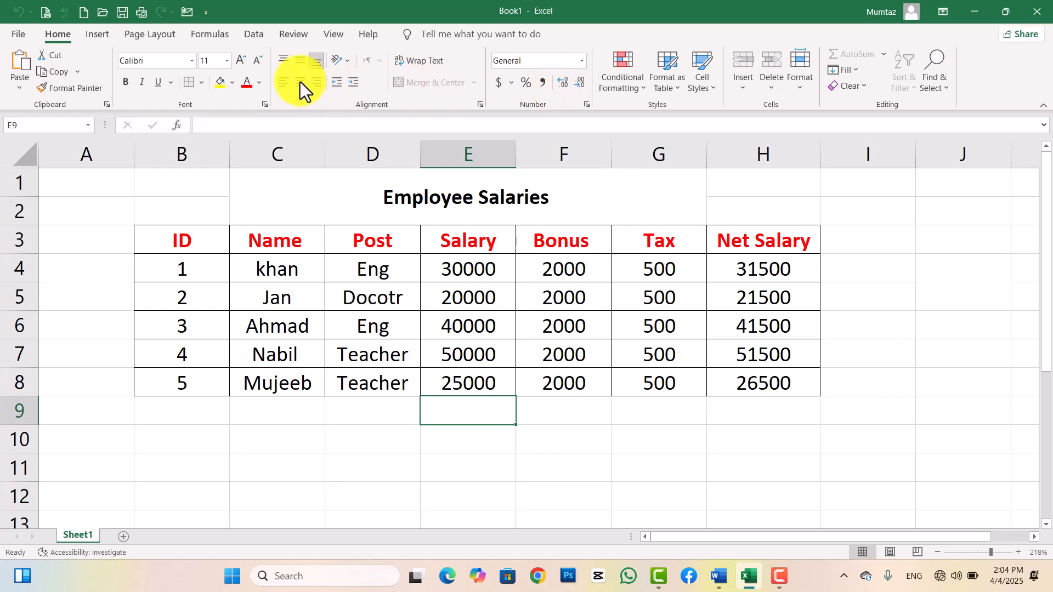
pyautogui.click(795, 87)
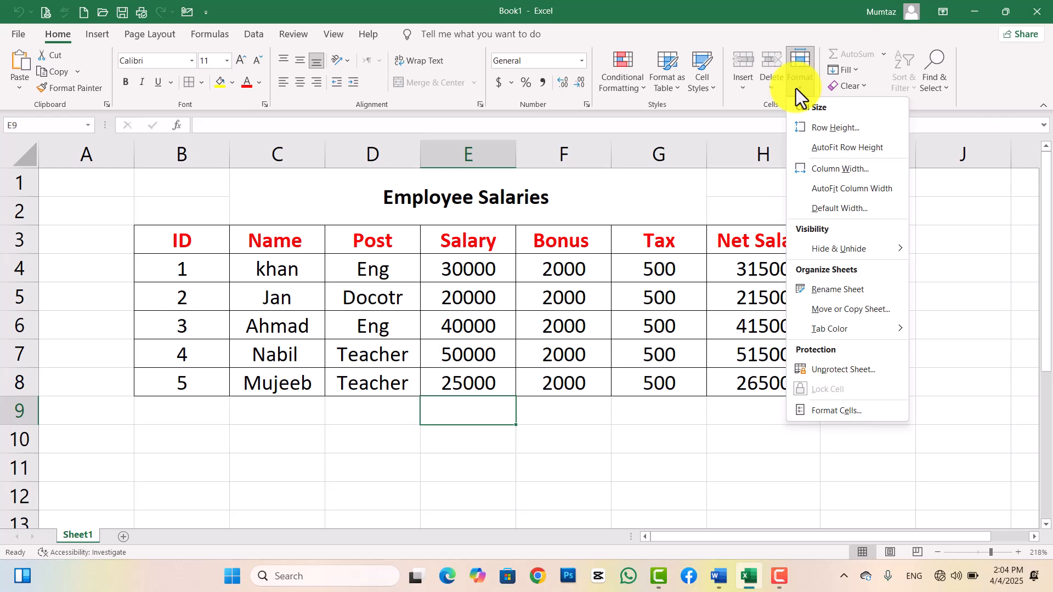
pyautogui.click(845, 372)
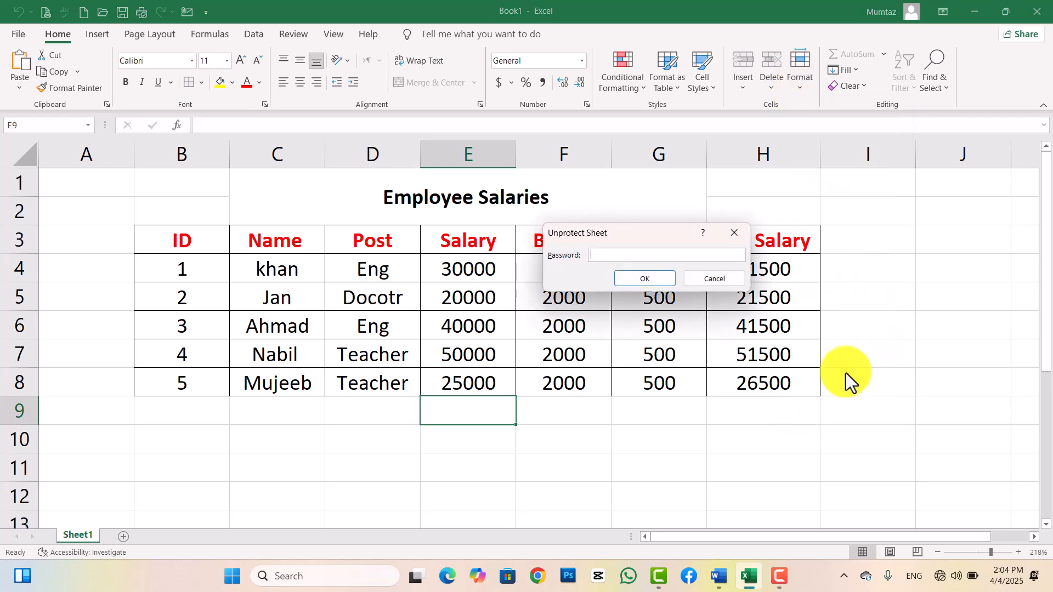
pyautogui.write('123')
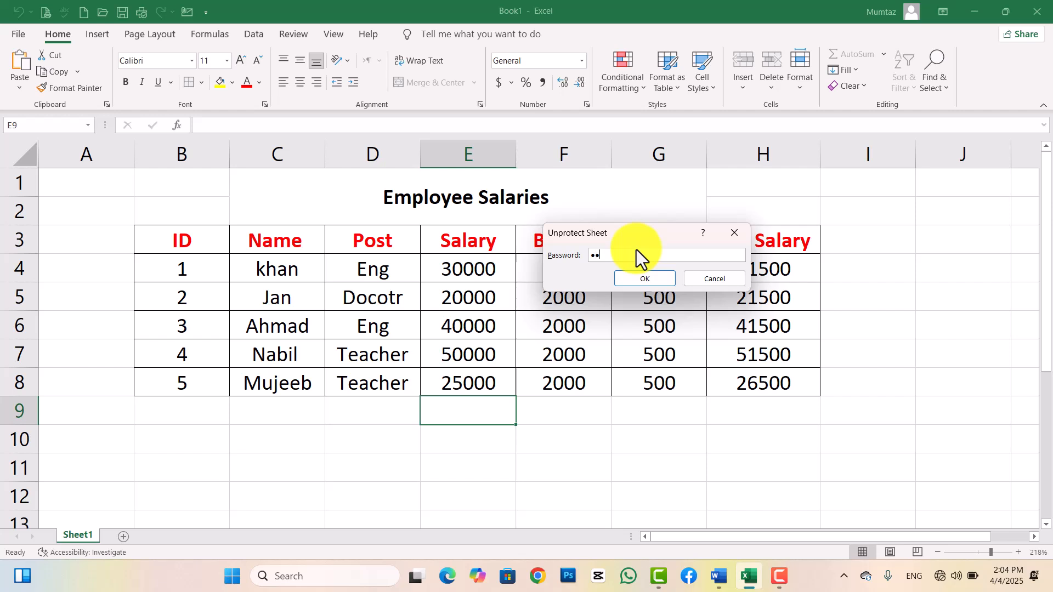
pyautogui.press('Return')
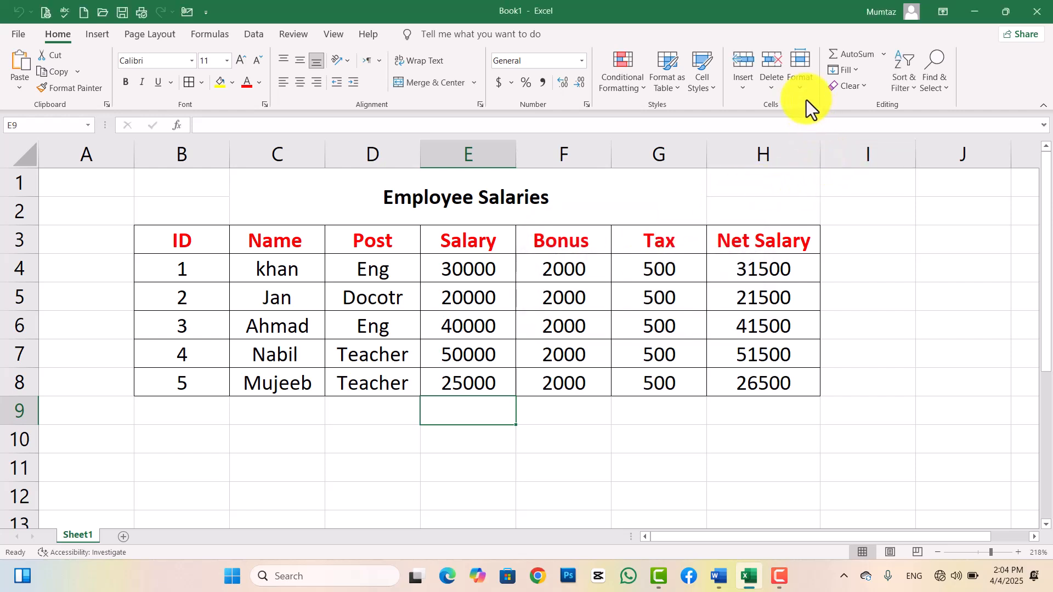
pyautogui.click(801, 82)
# Start Protect Sheet and untick all format, insert and delete permissions.
pyautogui.click(817, 371)
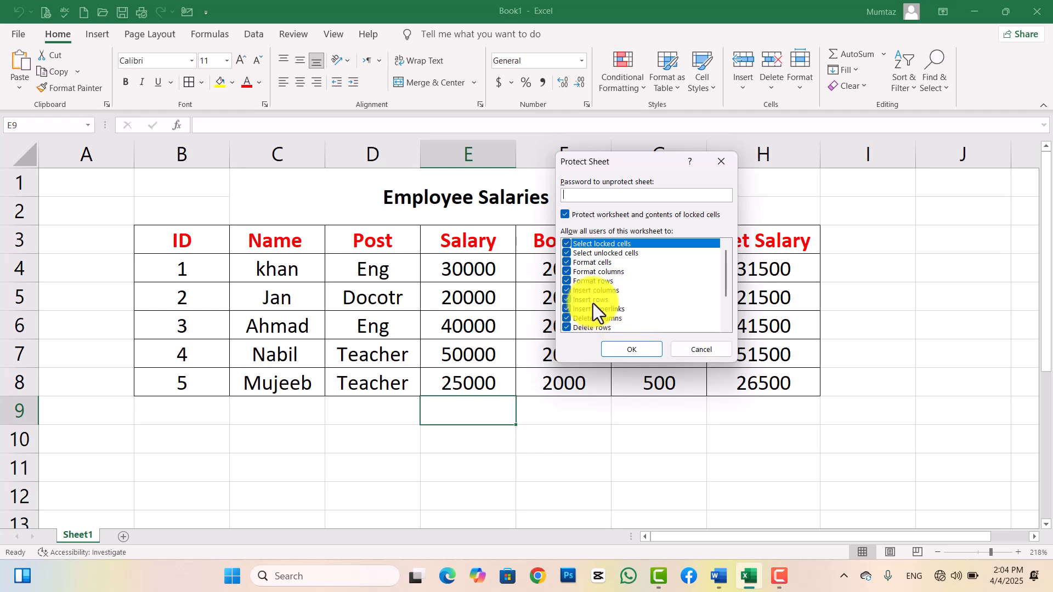
pyautogui.click(568, 325)
pyautogui.click(567, 318)
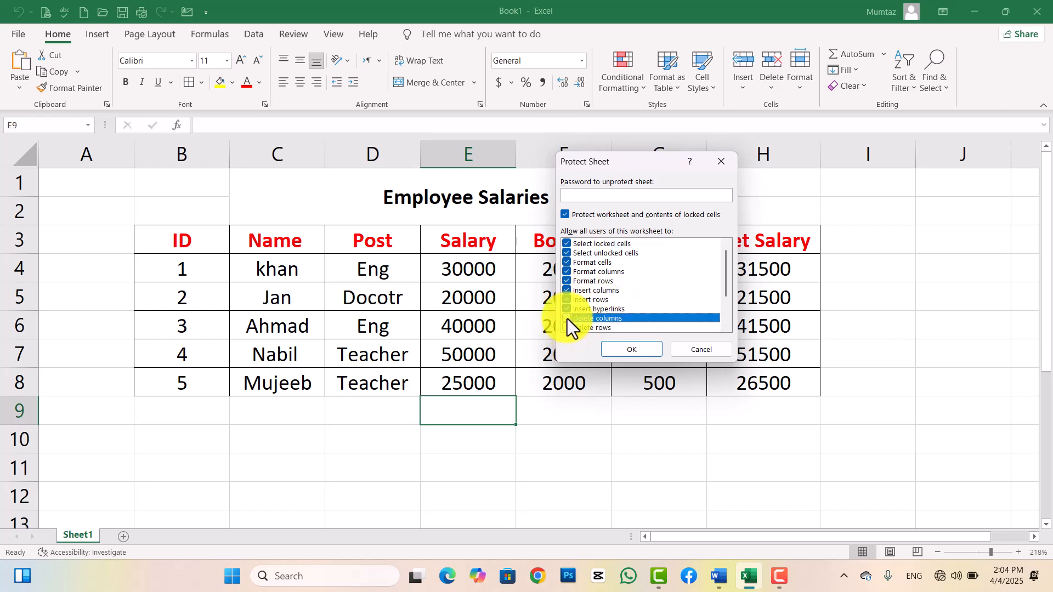
pyautogui.click(565, 310)
pyautogui.click(565, 300)
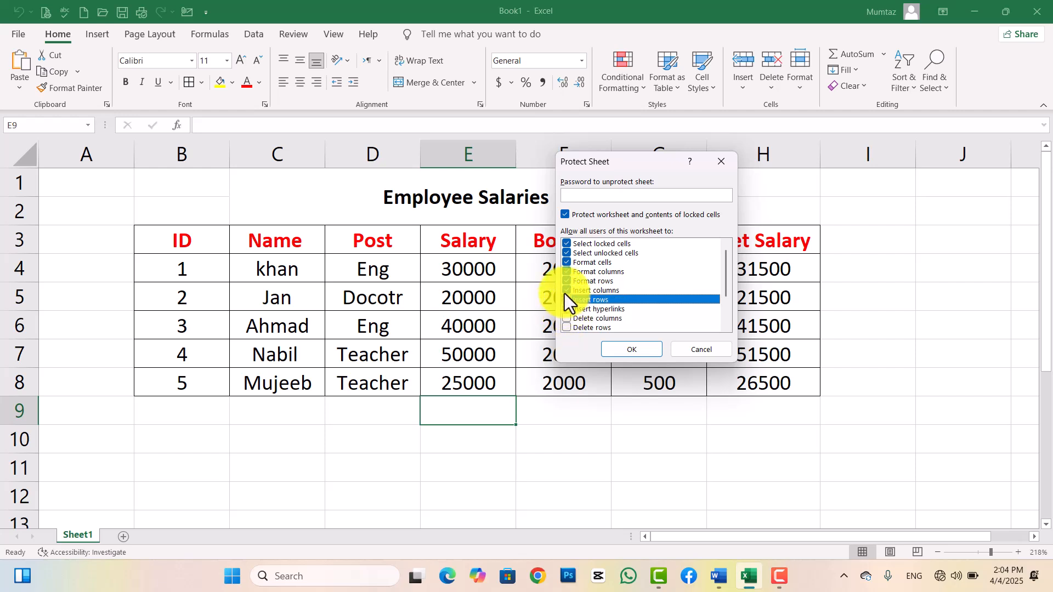
pyautogui.click(564, 291)
pyautogui.click(564, 282)
pyautogui.click(564, 273)
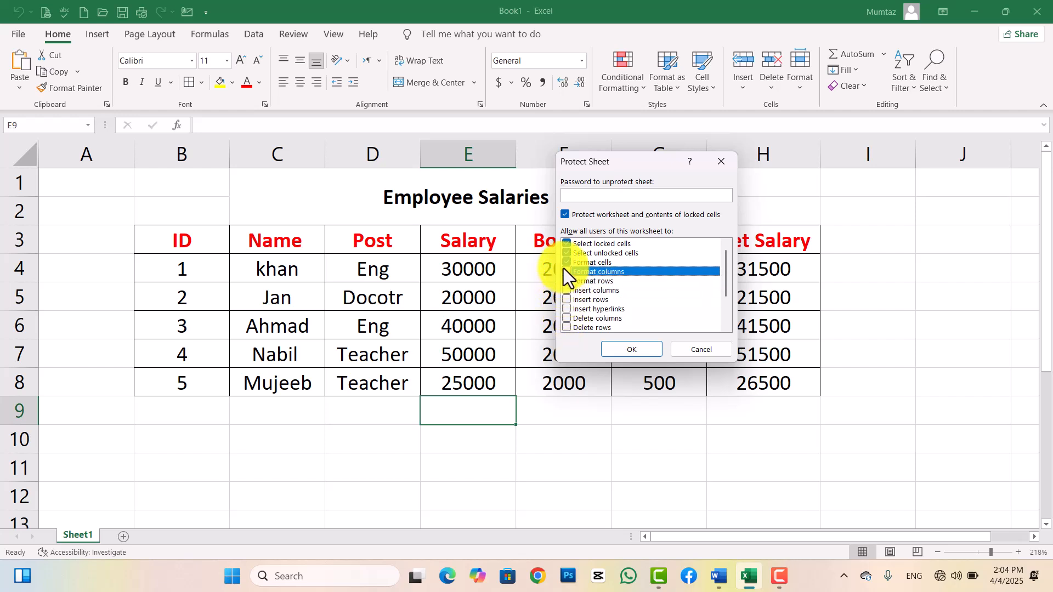
pyautogui.click(564, 264)
# Set a protection password and re-enter it to confirm.
pyautogui.click(588, 197)
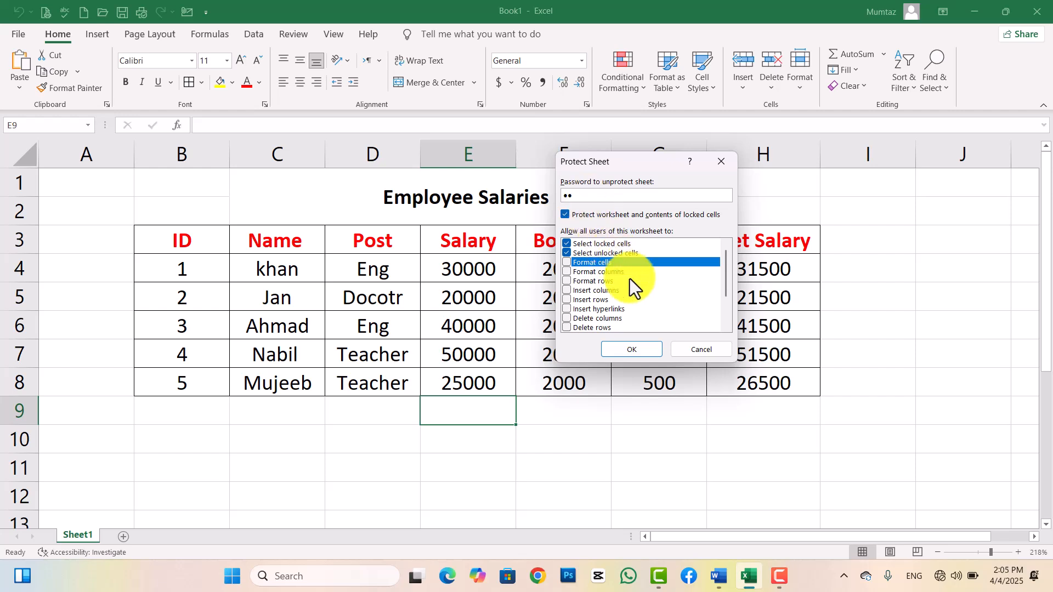
pyautogui.click(643, 356)
pyautogui.write('12')
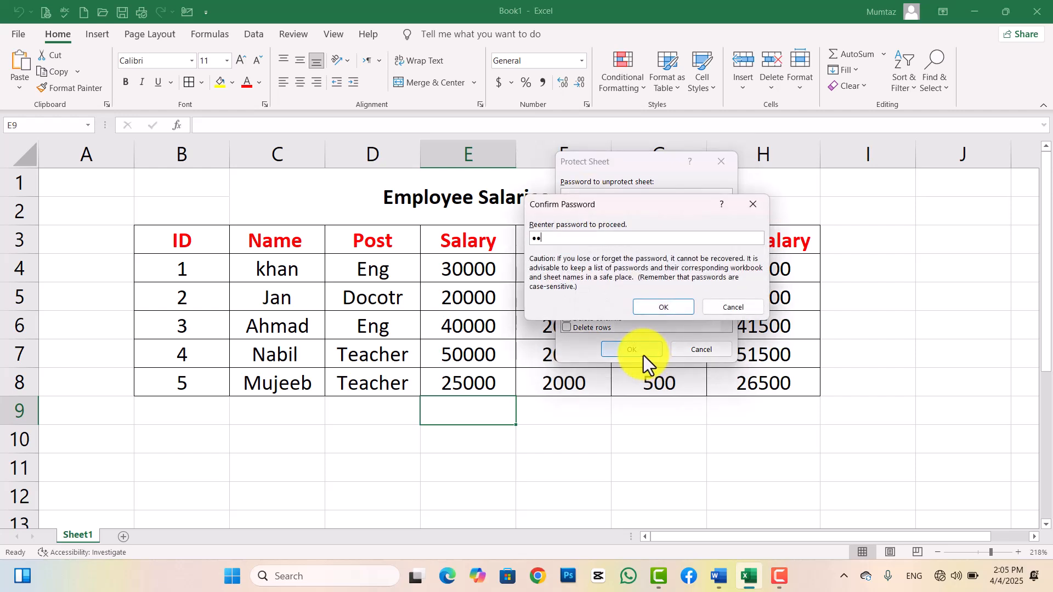
pyautogui.press('Return')
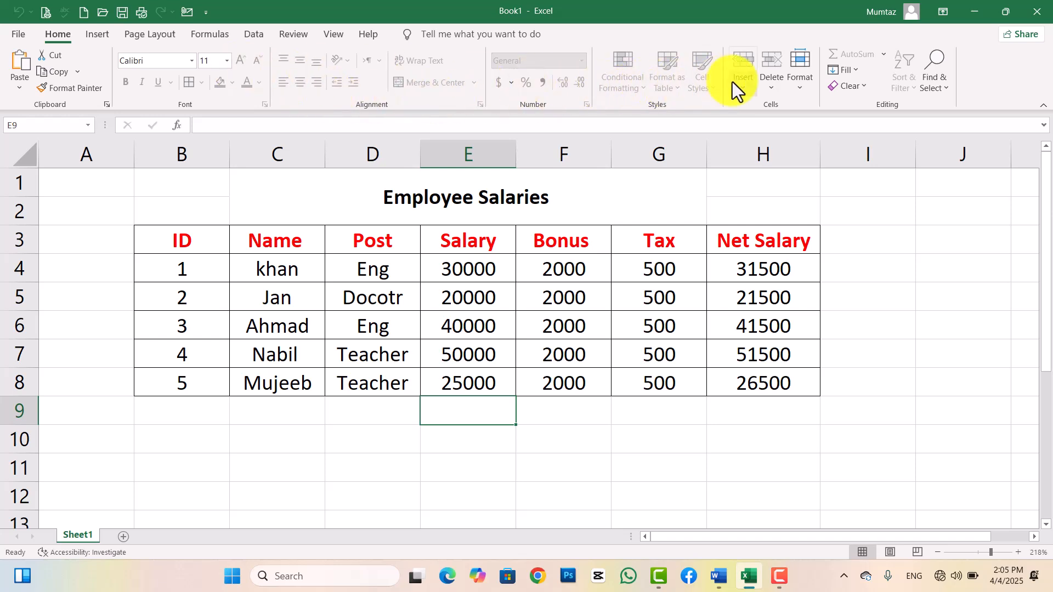
# Unprotect Sheet1 via Format > Unprotect Sheet, then check the Format menu from cell F10.
pyautogui.click(804, 84)
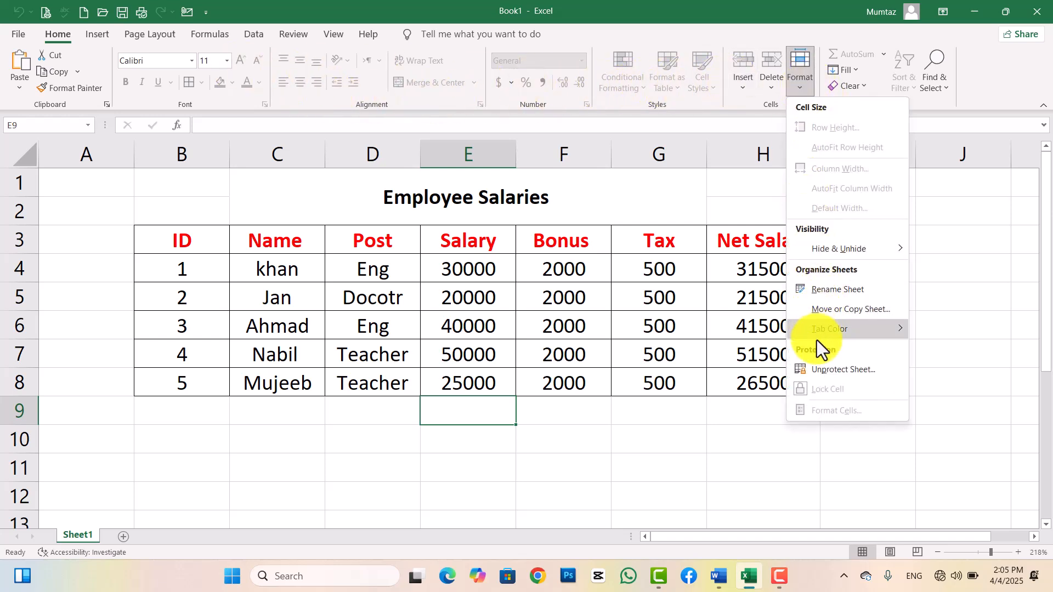
pyautogui.click(814, 368)
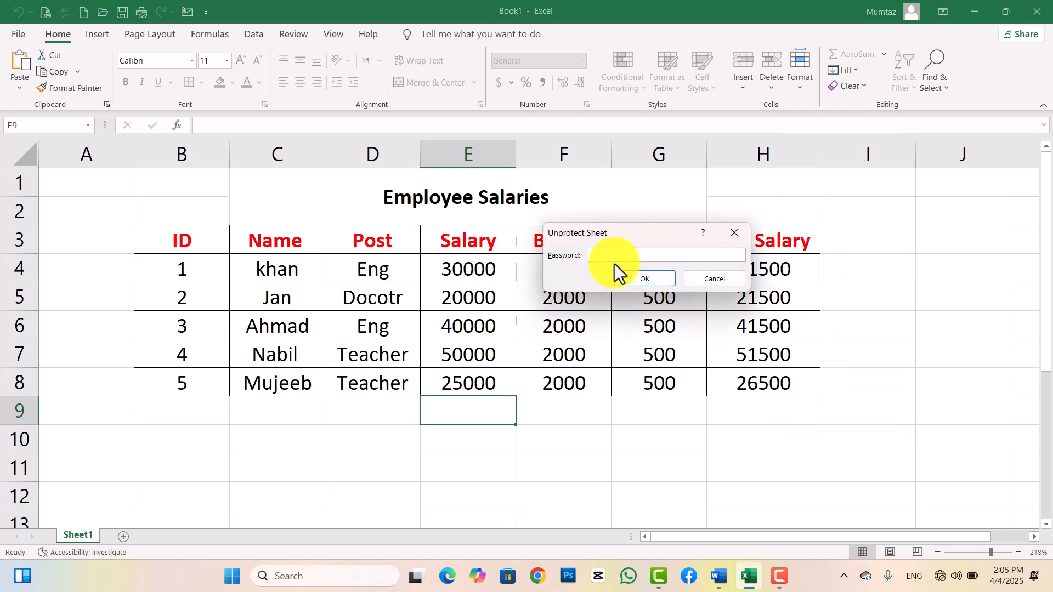
pyautogui.press('Return')
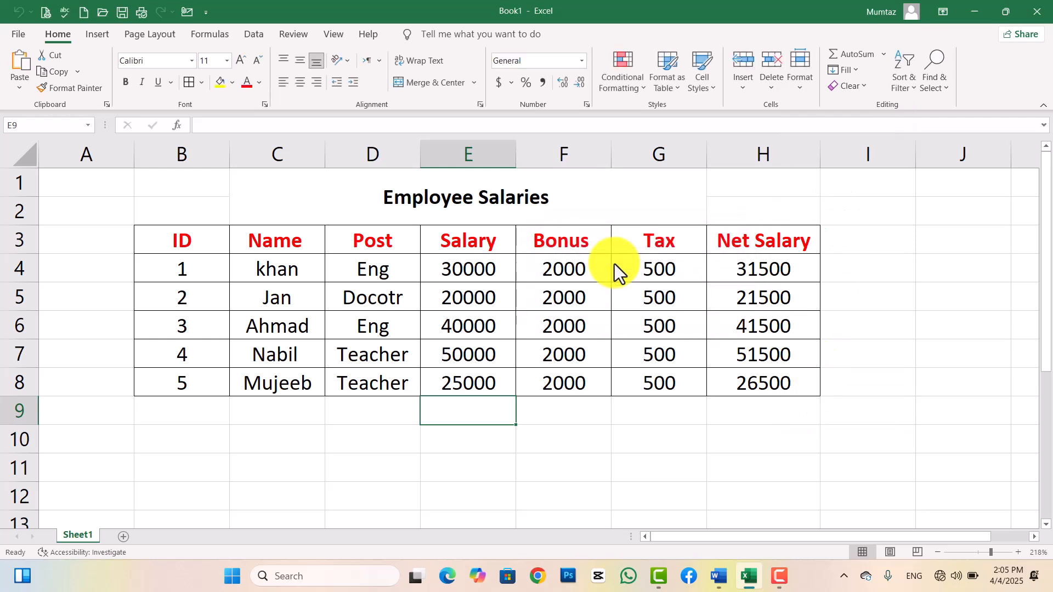
pyautogui.click(585, 436)
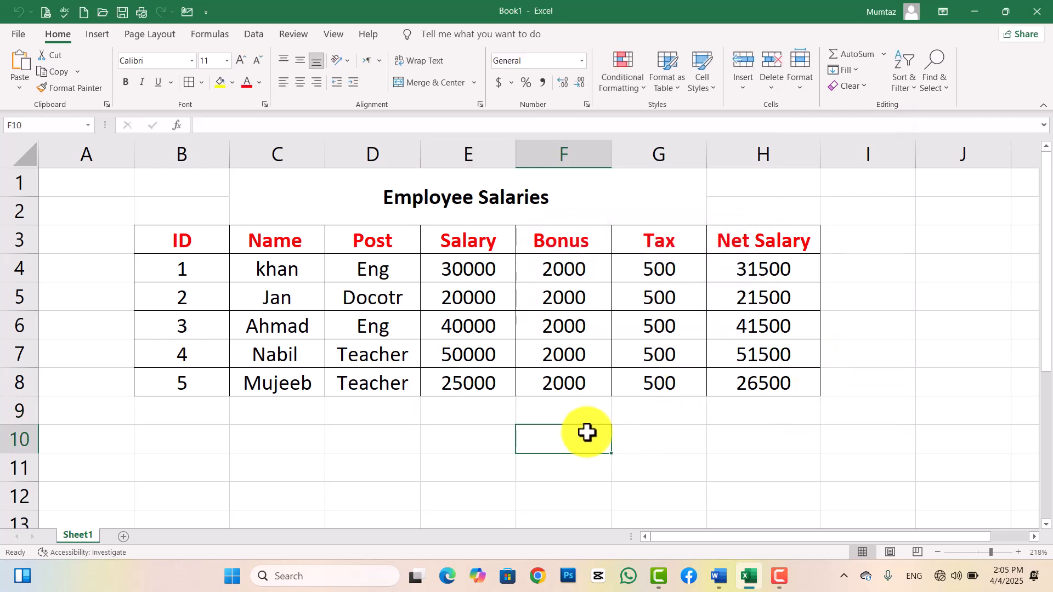
pyautogui.click(799, 90)
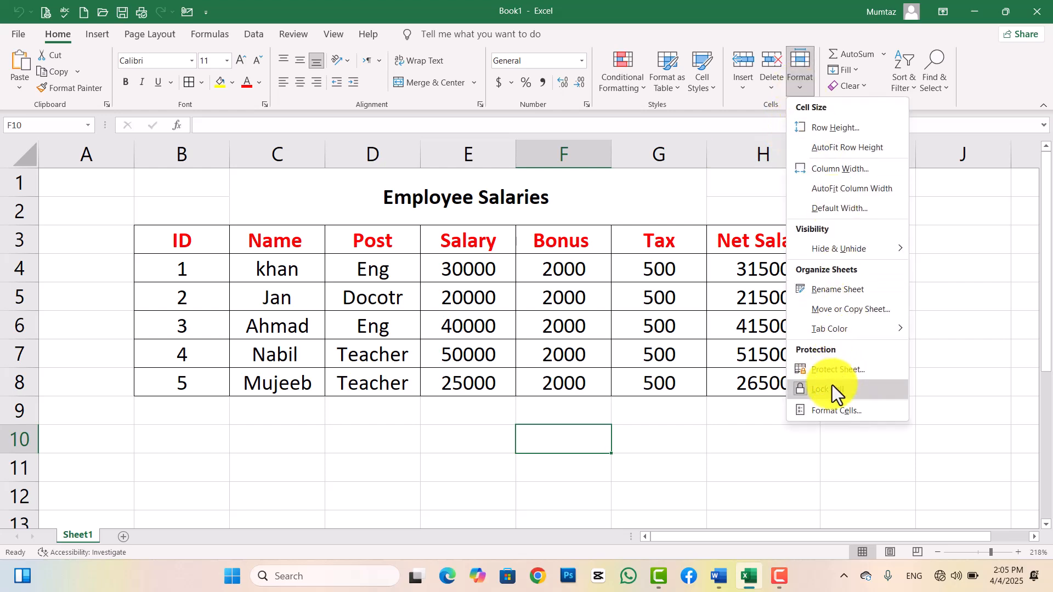
pyautogui.click(571, 463)
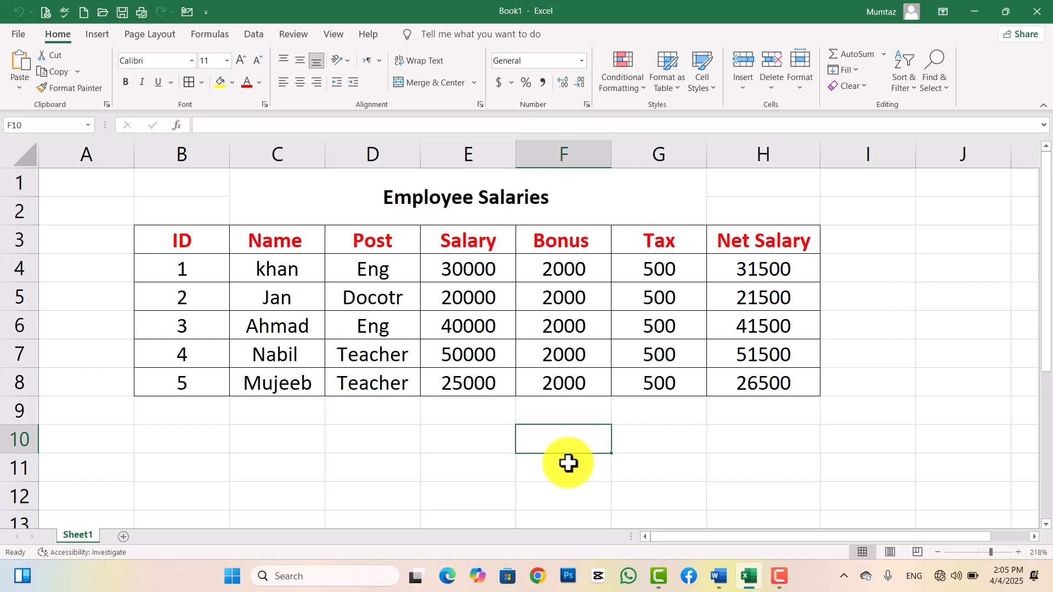
# Insert a blank column before Tax in G, header it 'Discount', and select G4:G8.
pyautogui.click(676, 237)
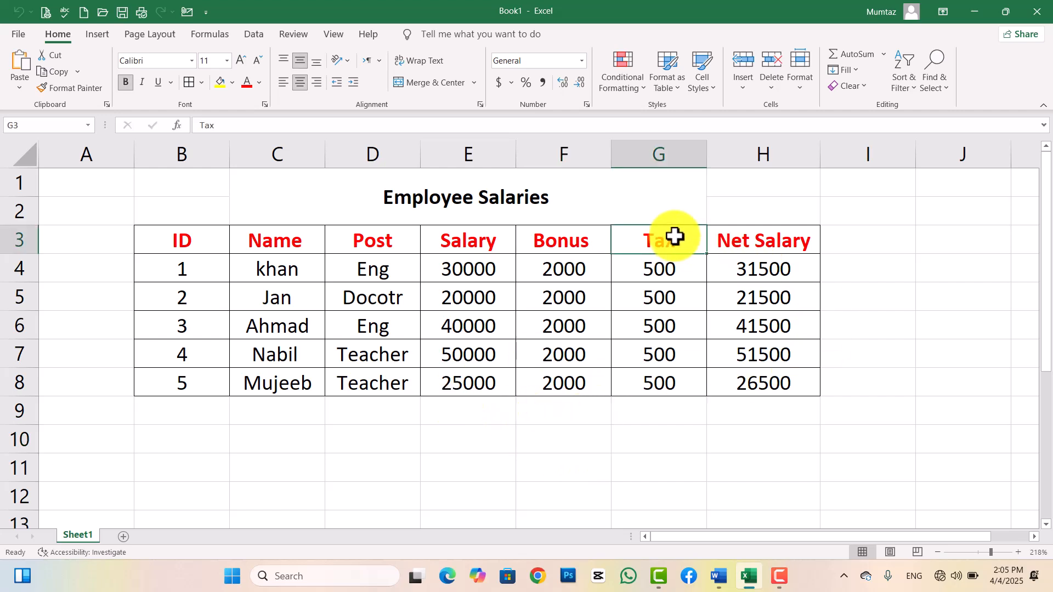
pyautogui.click(744, 93)
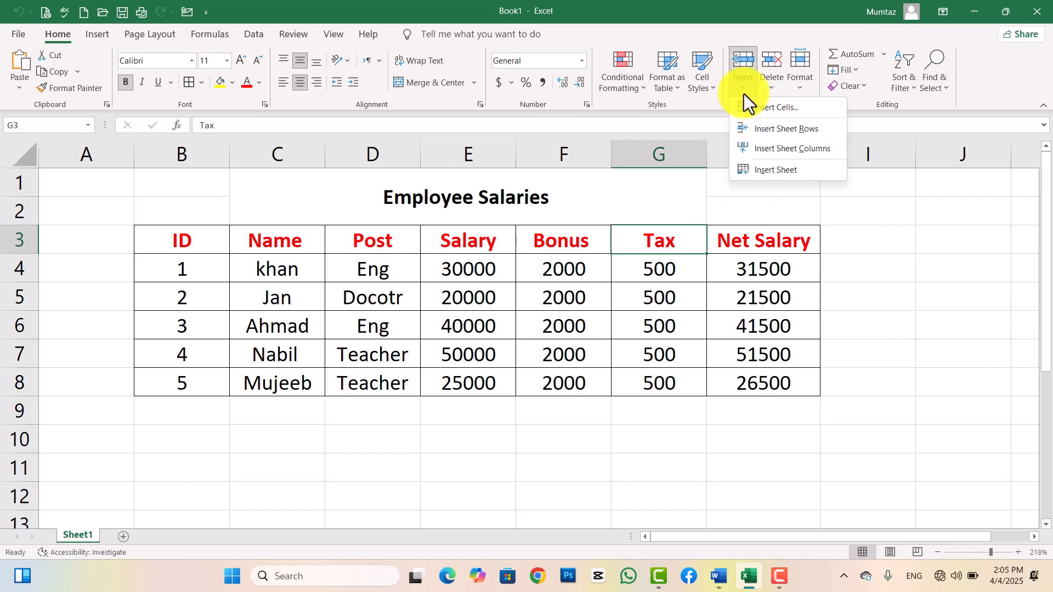
pyautogui.click(775, 150)
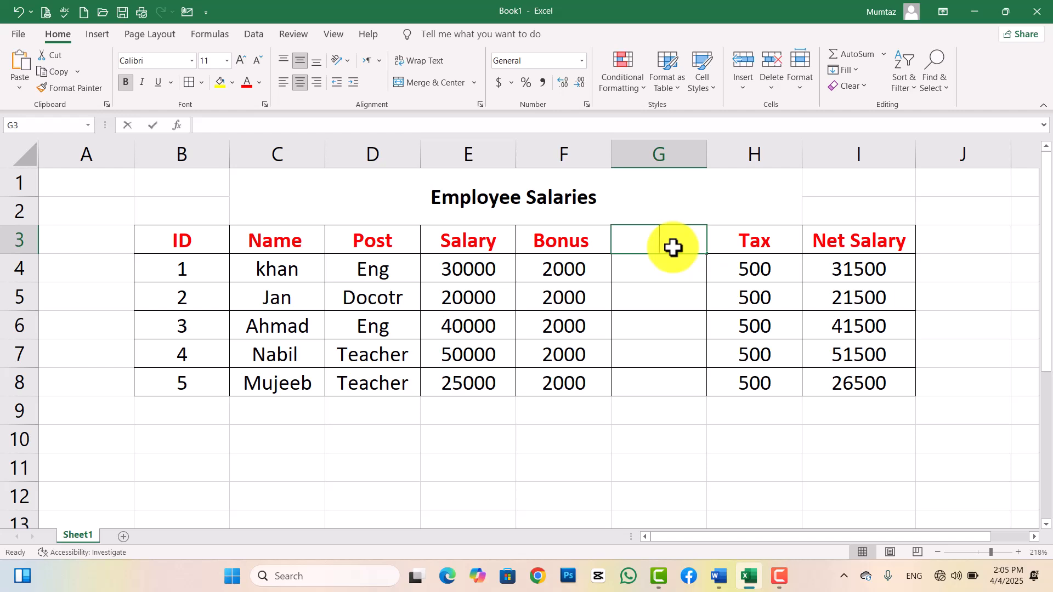
pyautogui.write('Discount')
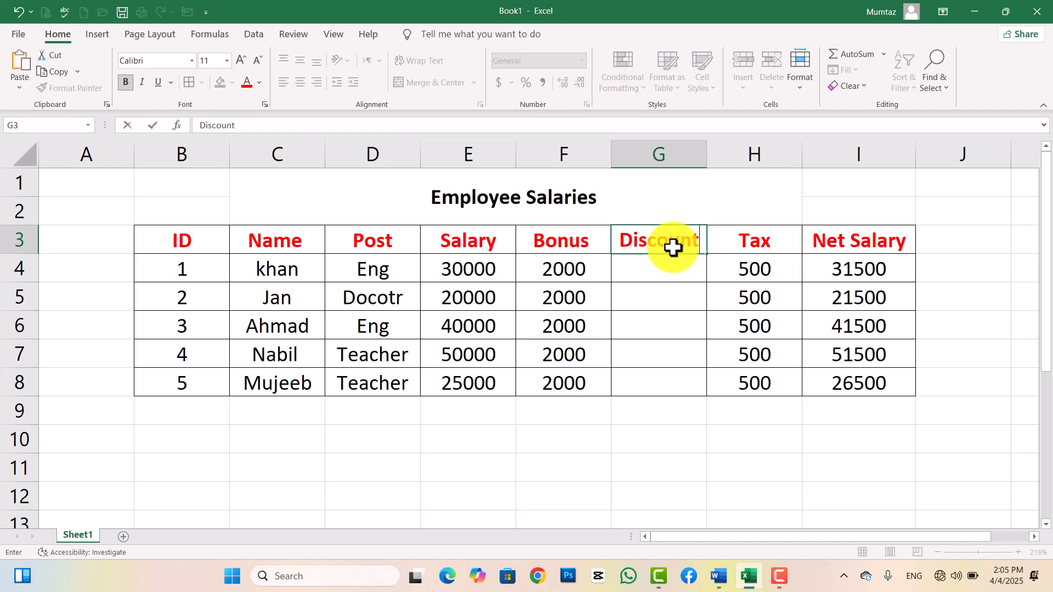
pyautogui.press('Return')
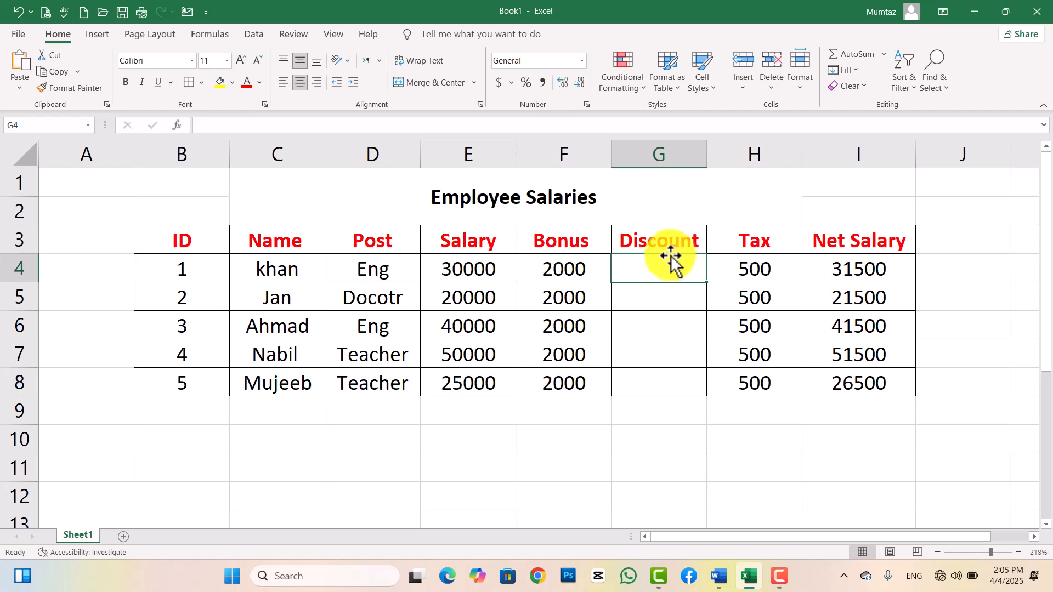
pyautogui.moveTo(663, 240); pyautogui.dragTo(665, 380)
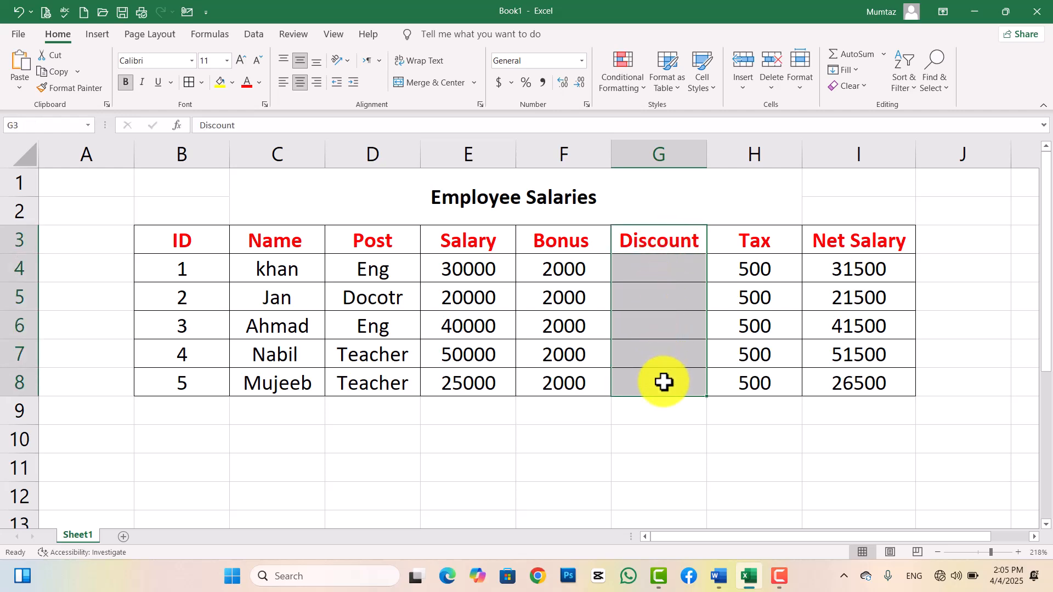
# Unlock the Discount cells G4:G8, then protect the sheet with a confirmed password.
pyautogui.click(797, 93)
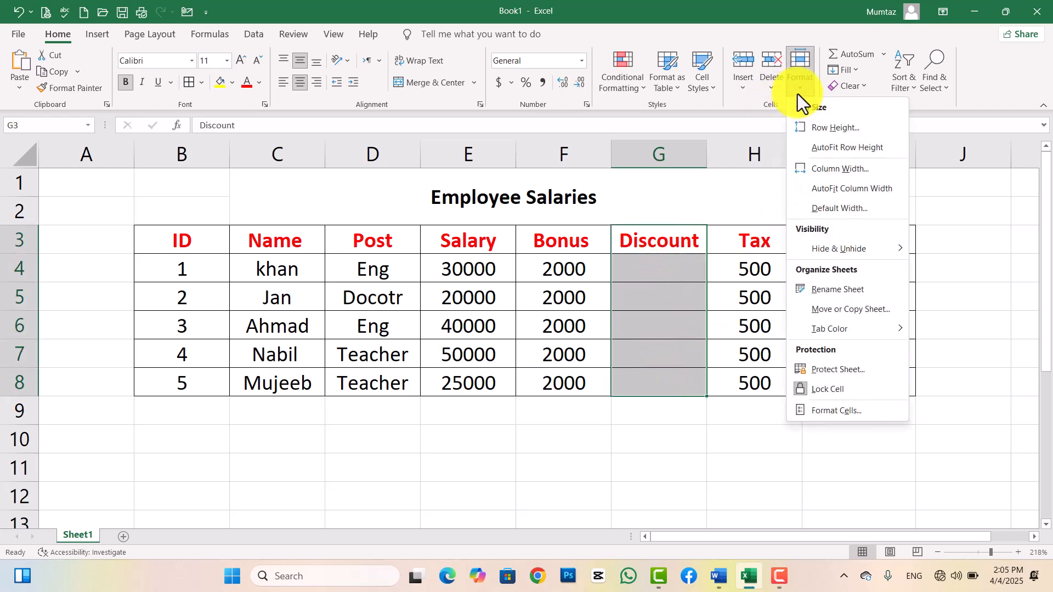
pyautogui.click(814, 390)
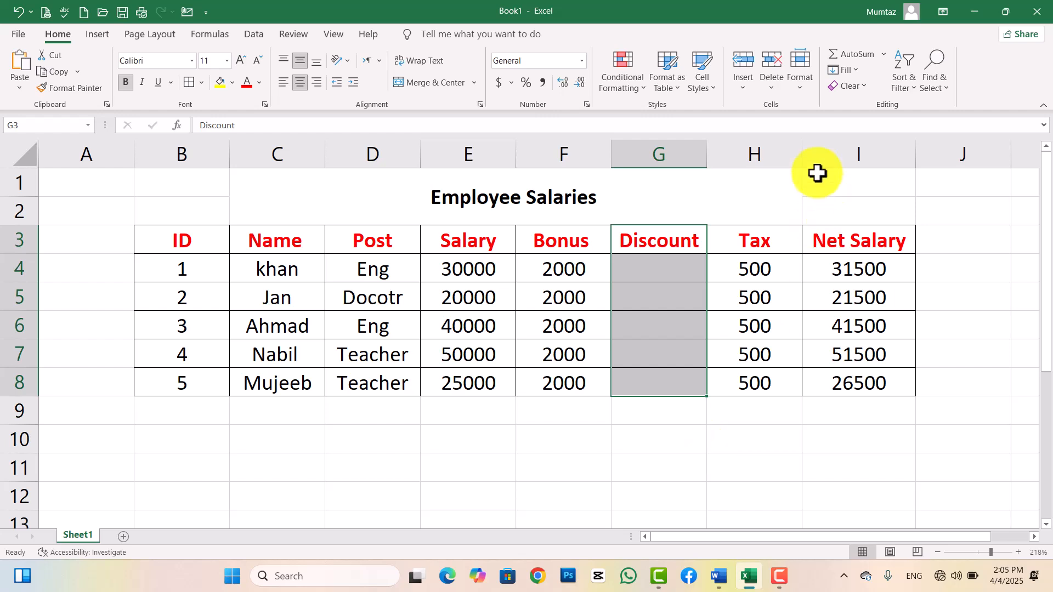
pyautogui.click(799, 67)
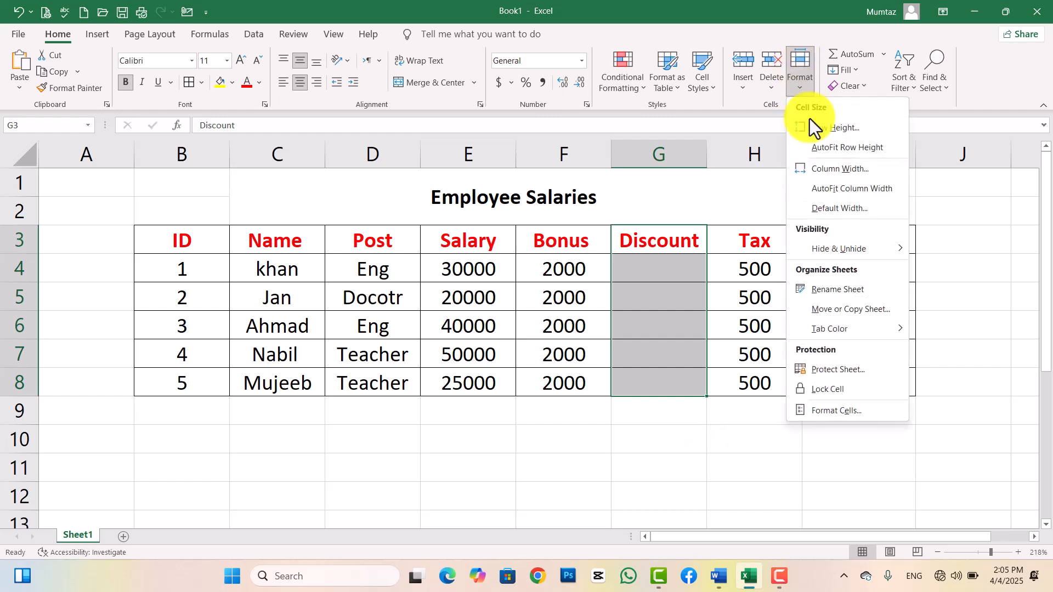
pyautogui.click(818, 371)
pyautogui.write('123')
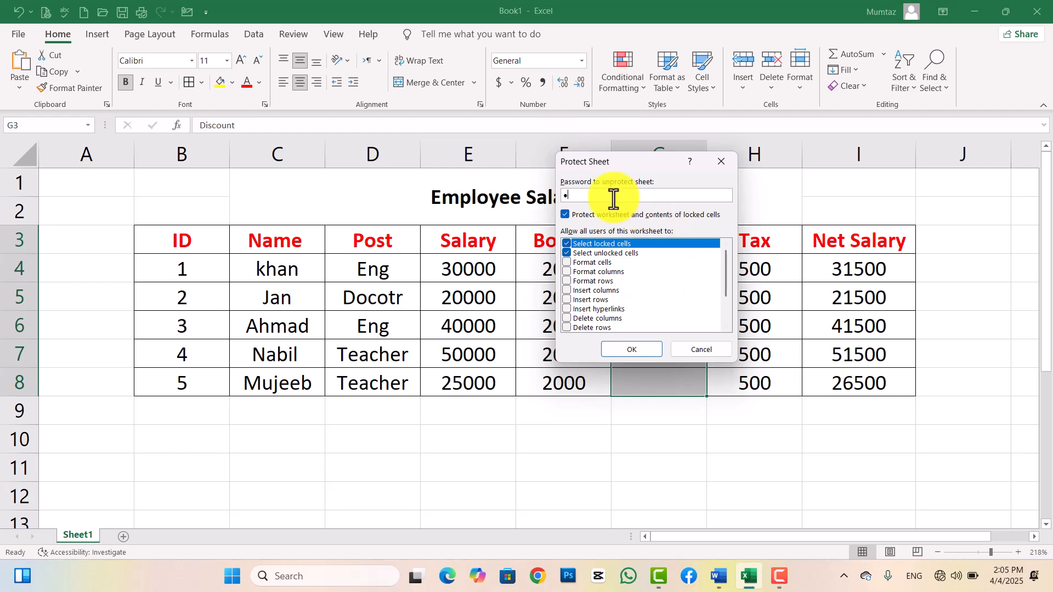
pyautogui.click(633, 349)
pyautogui.write('123')
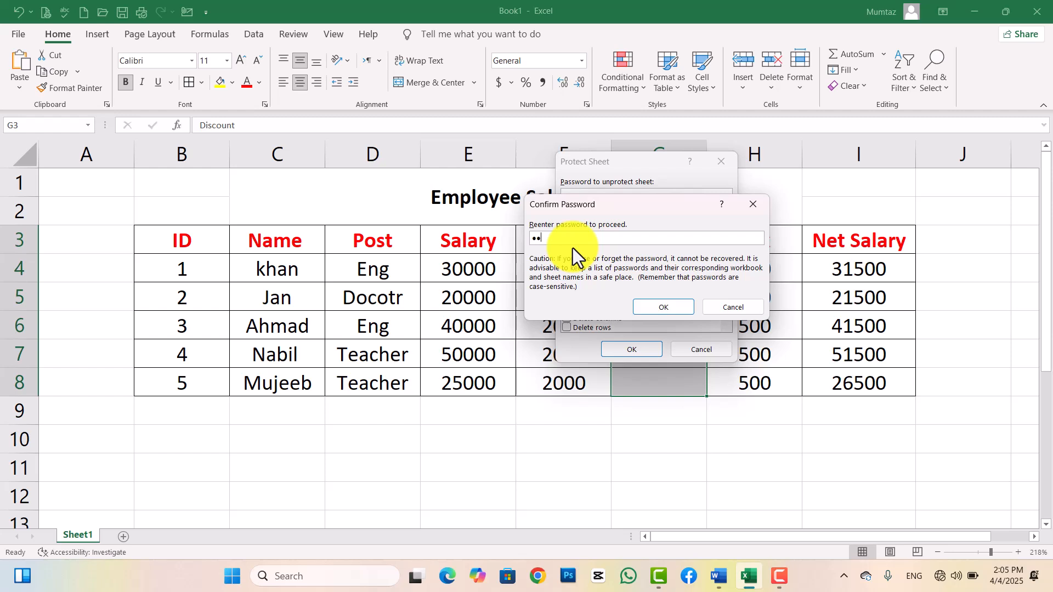
pyautogui.press('Return')
# Try deleting E7:E8 and editing F11, dismissing each protected-sheet warning.
pyautogui.click(564, 392)
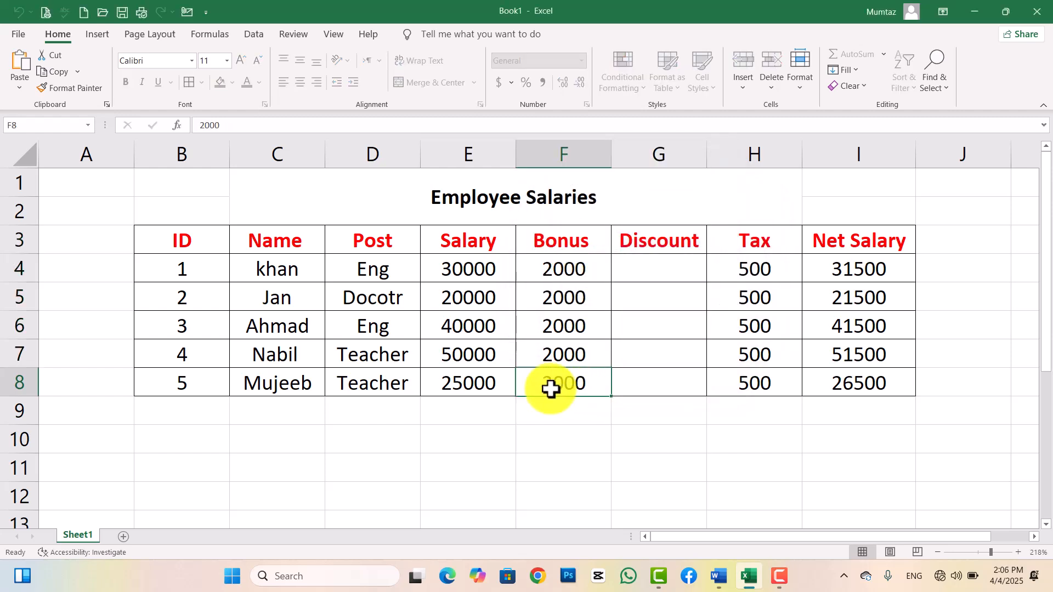
pyautogui.moveTo(465, 373); pyautogui.dragTo(458, 367)
pyautogui.press('Delete')
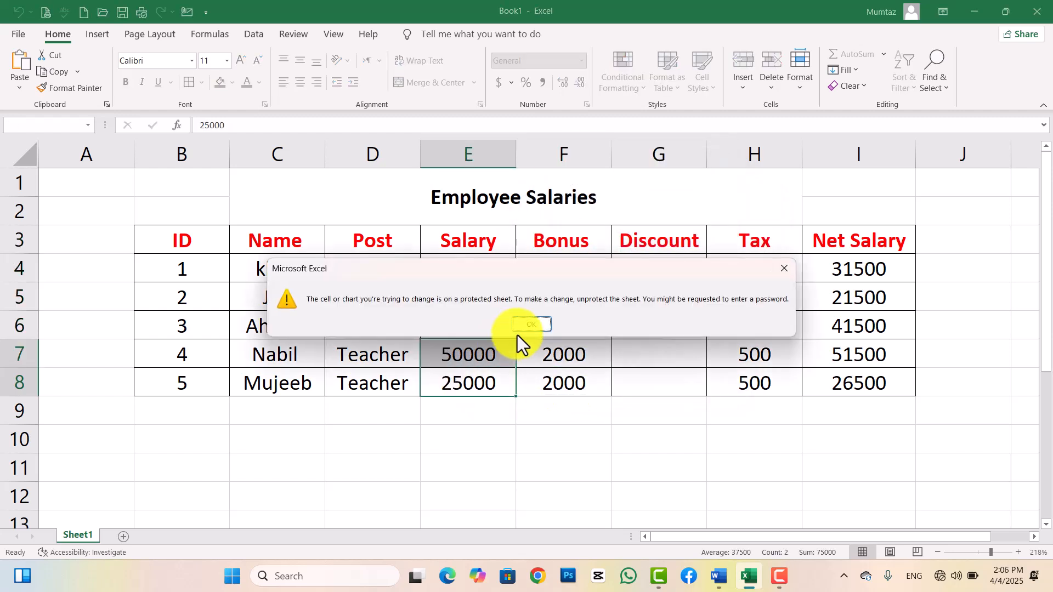
pyautogui.click(544, 323)
pyautogui.doubleClick(606, 472)
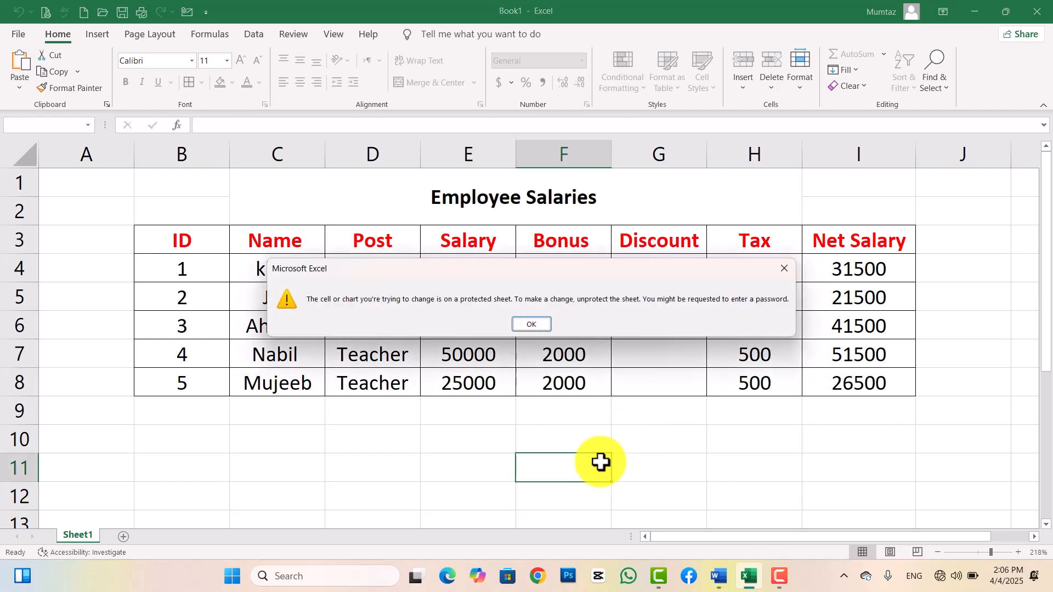
pyautogui.click(538, 328)
# Test typing in unlocked cell G4, erase the entry, and select G3:G8.
pyautogui.click(635, 242)
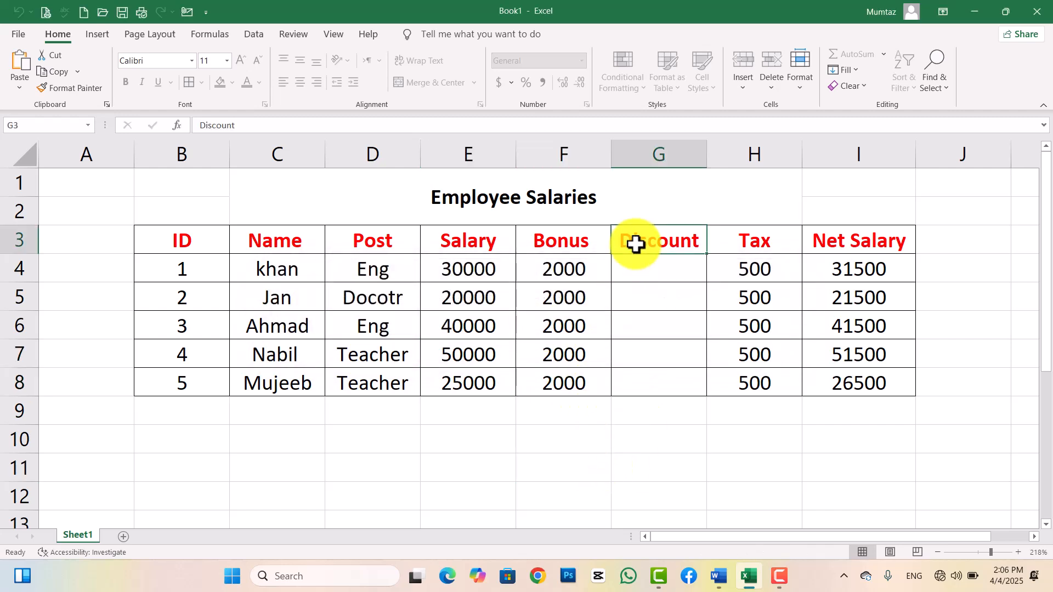
pyautogui.click(640, 265)
pyautogui.write('ugh')
pyautogui.press('BackSpace')
pyautogui.press('BackSpace')
pyautogui.press('BackSpace')
pyautogui.write('12')
pyautogui.press('BackSpace')
pyautogui.press('BackSpace')
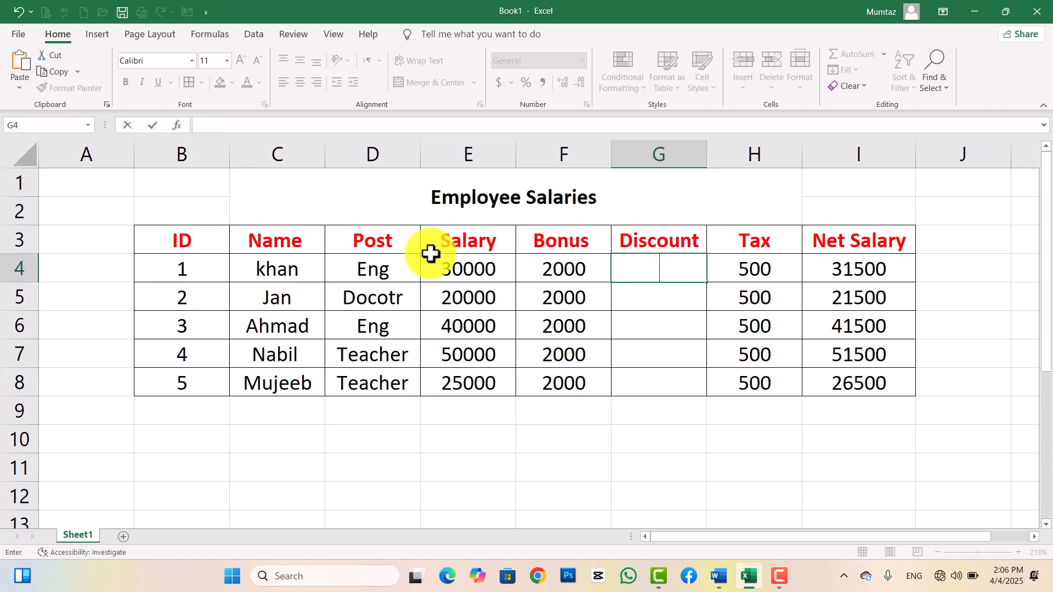
pyautogui.moveTo(665, 247); pyautogui.dragTo(649, 393)
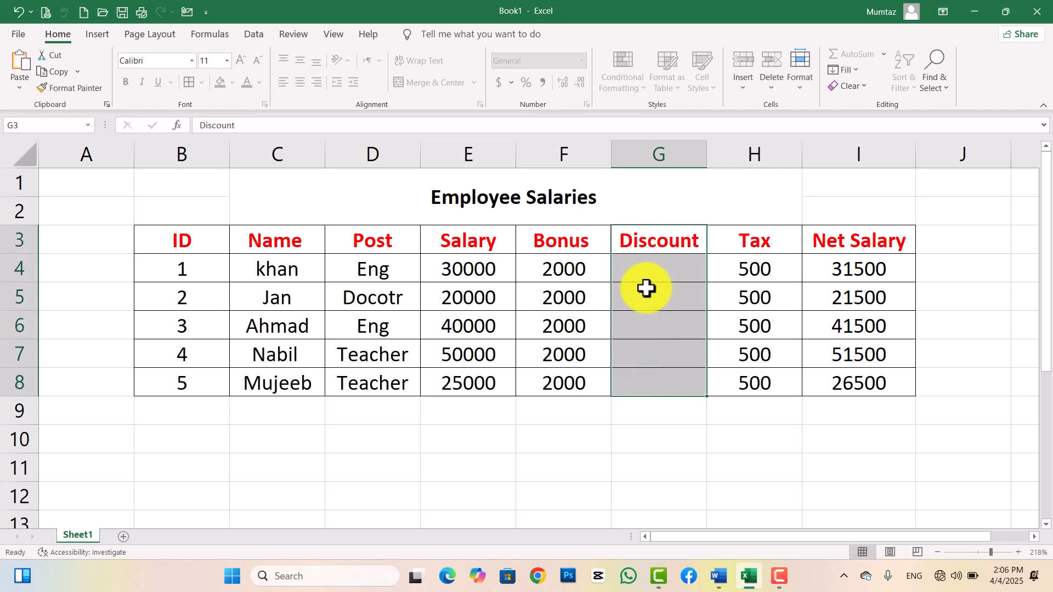
# Unprotect Sheet1 with its password and verify Protect Sheet is offered again.
pyautogui.click(795, 92)
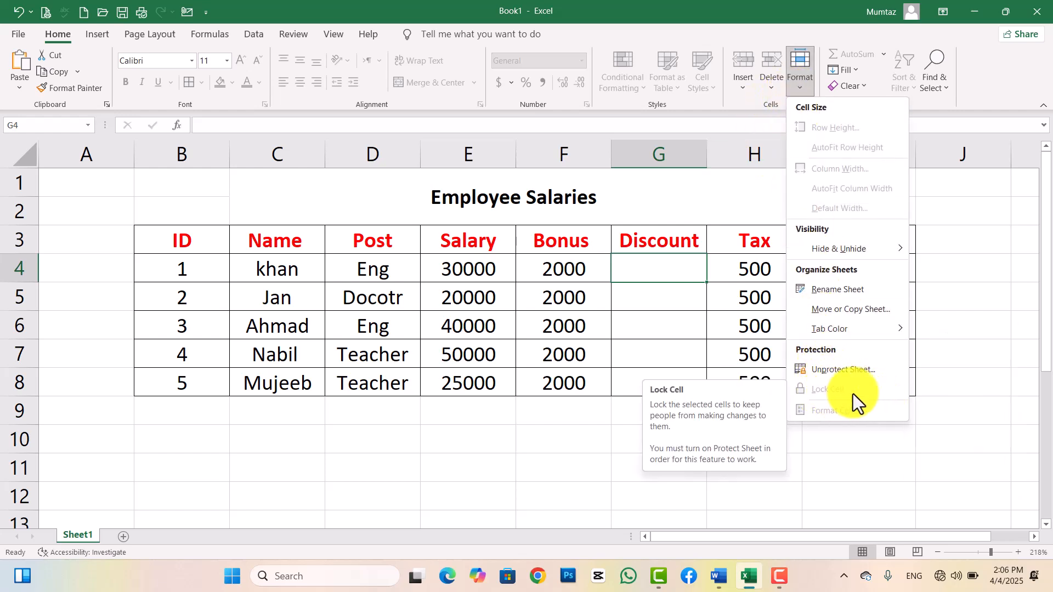
pyautogui.click(832, 375)
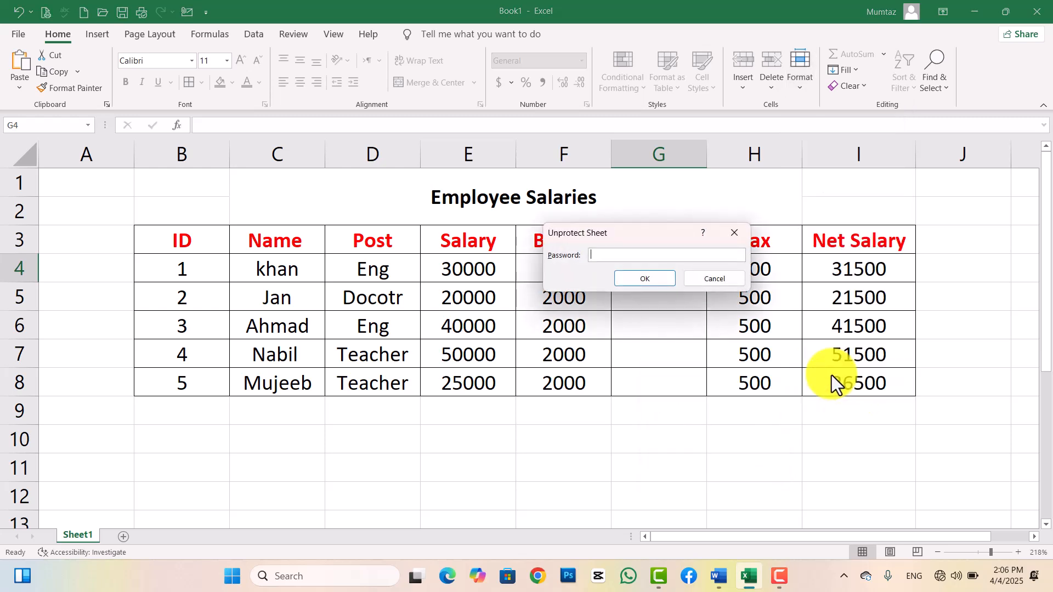
pyautogui.write('123')
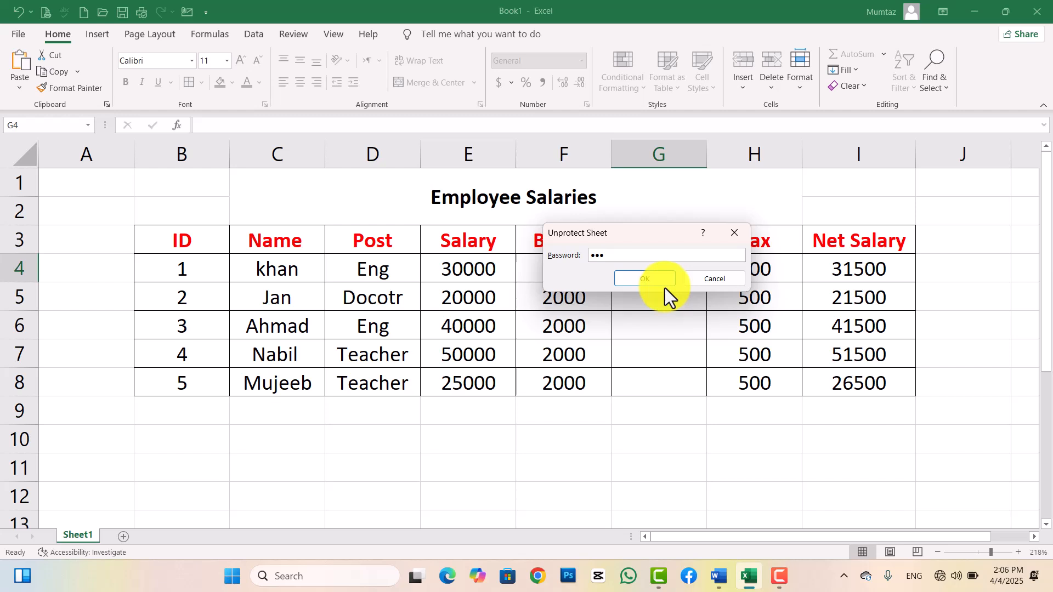
pyautogui.press('Return')
pyautogui.click(809, 91)
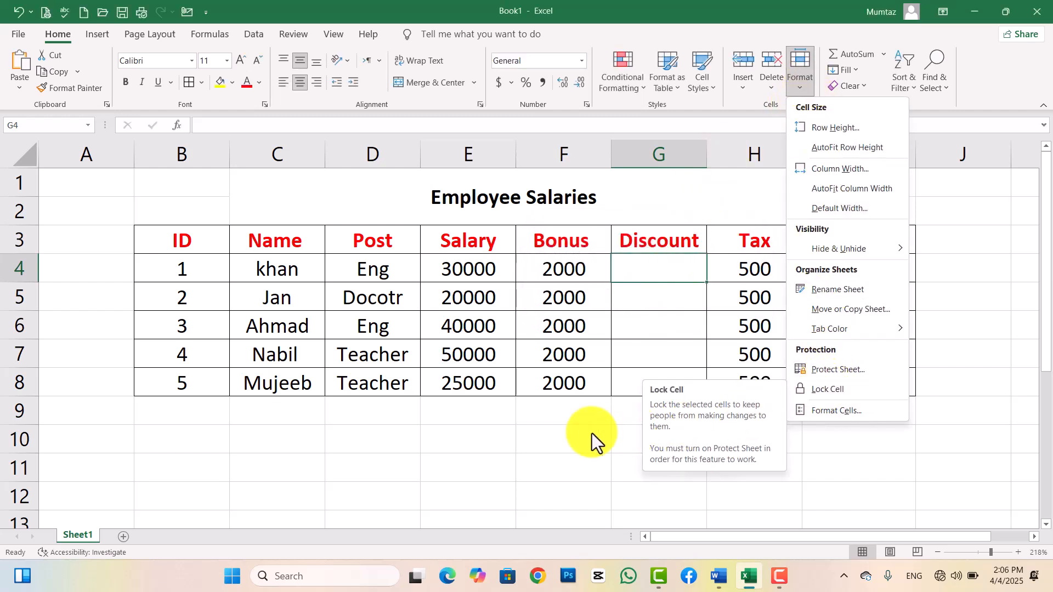
pyautogui.click(578, 433)
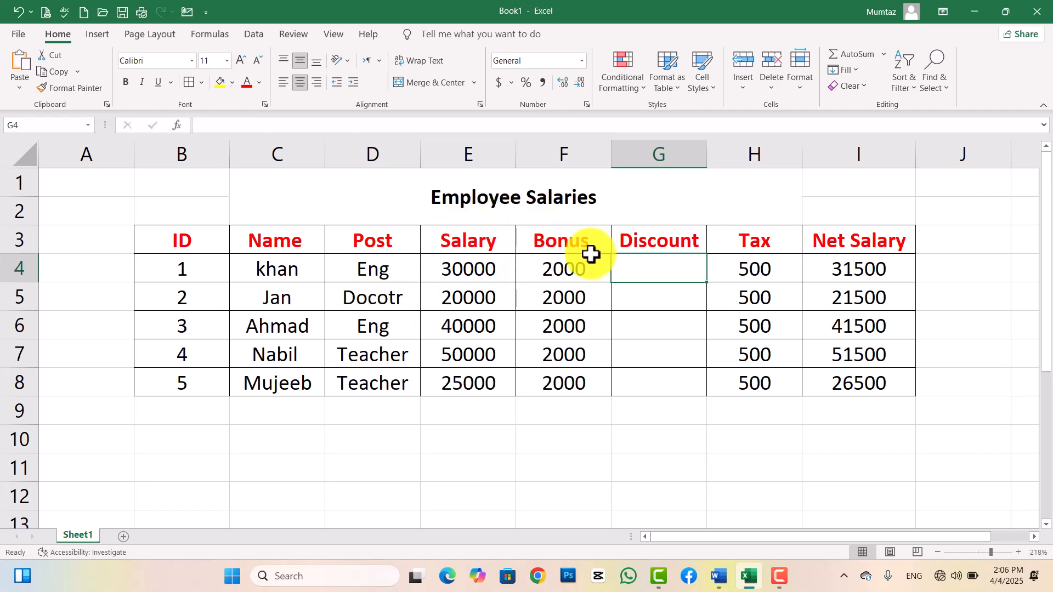
# Select the Discount, Post and Bonus ranges and glance at the Format menu.
pyautogui.moveTo(653, 246); pyautogui.dragTo(655, 326)
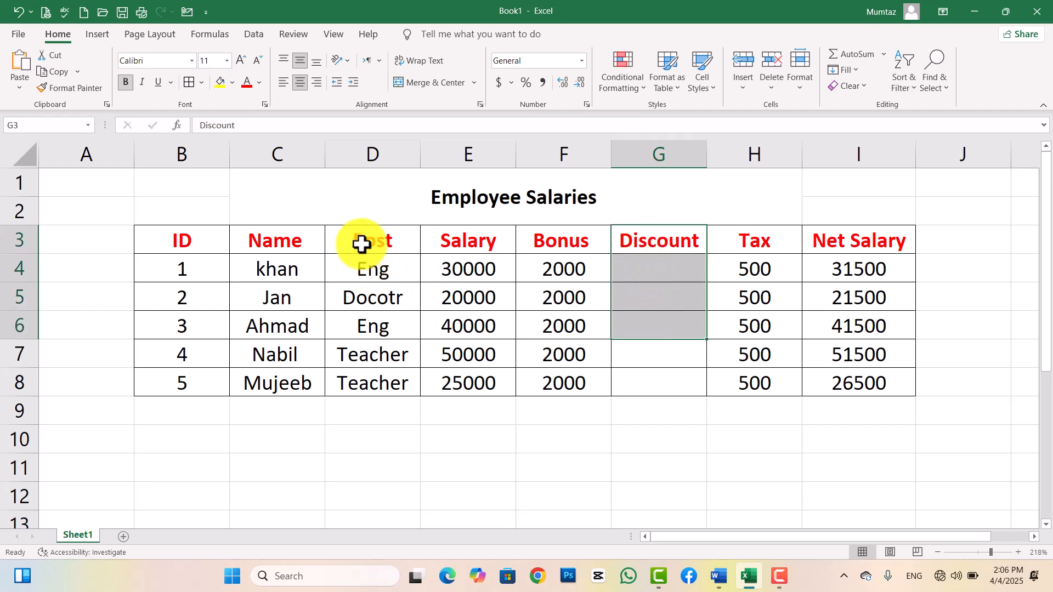
pyautogui.moveTo(360, 242); pyautogui.dragTo(390, 390)
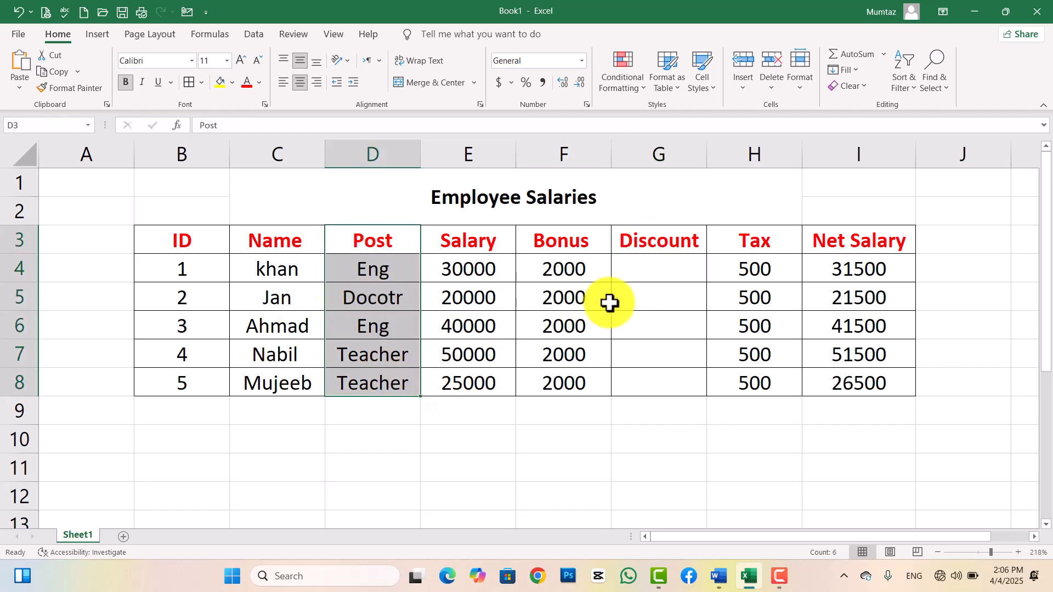
pyautogui.moveTo(567, 277); pyautogui.dragTo(558, 384)
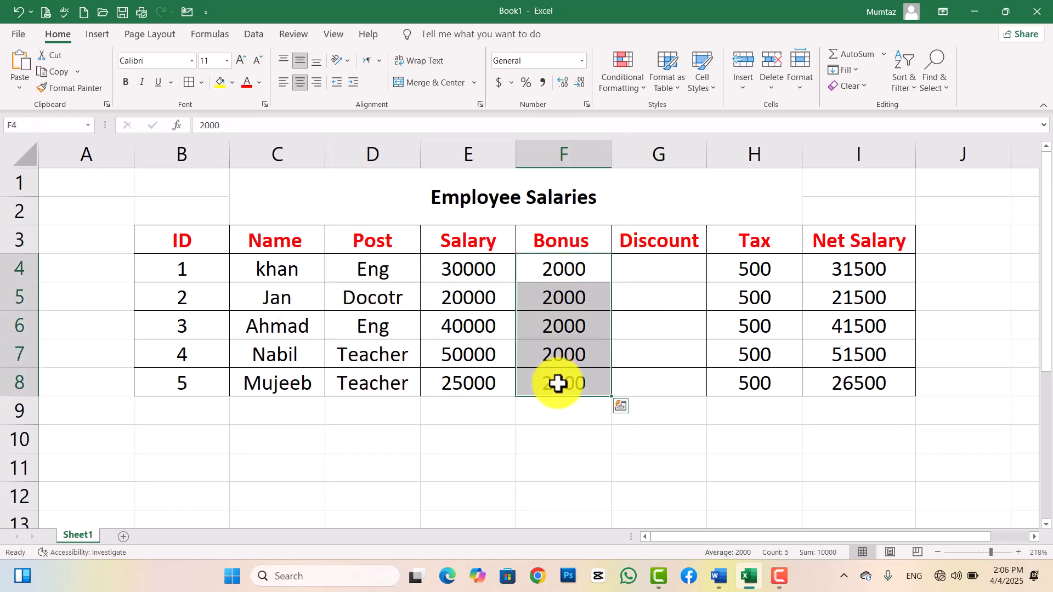
pyautogui.click(517, 430)
pyautogui.click(794, 73)
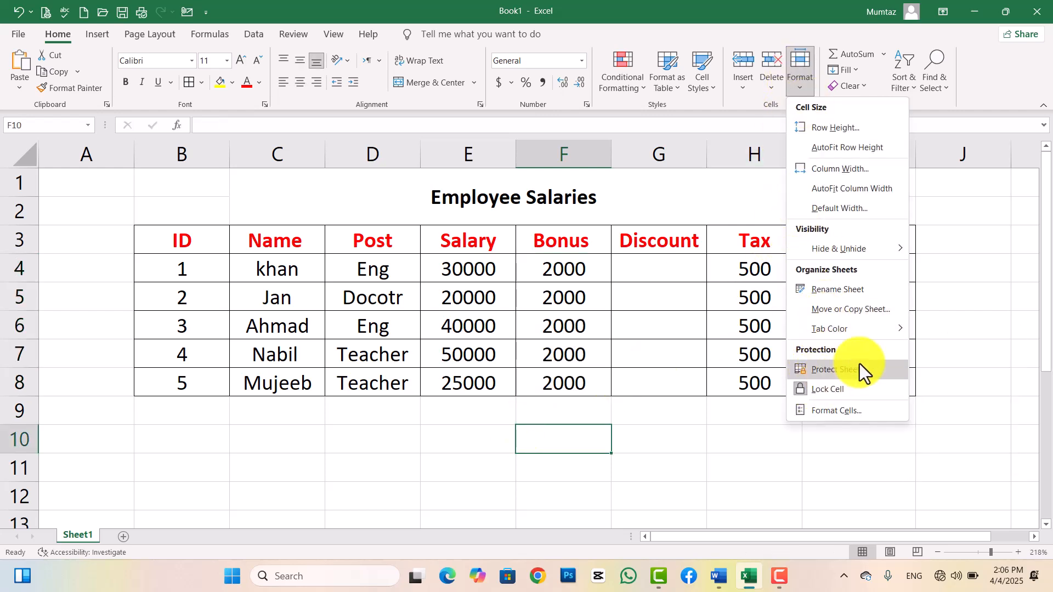
pyautogui.click(805, 393)
pyautogui.click(673, 469)
# Delete the Discount column G3:G8 with Delete Sheet Columns.
pyautogui.moveTo(661, 241); pyautogui.dragTo(667, 380)
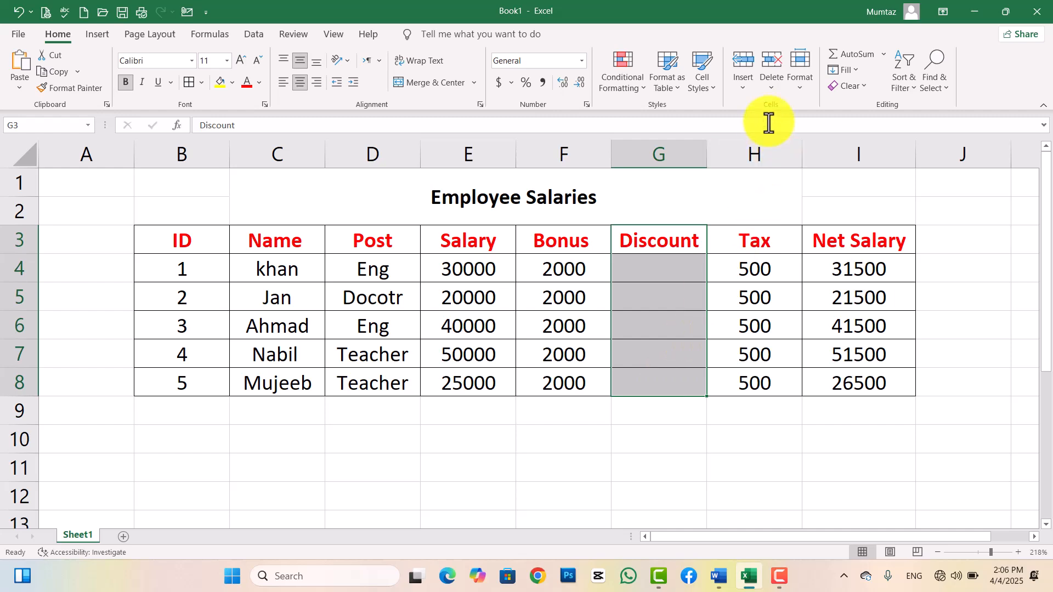
pyautogui.click(771, 87)
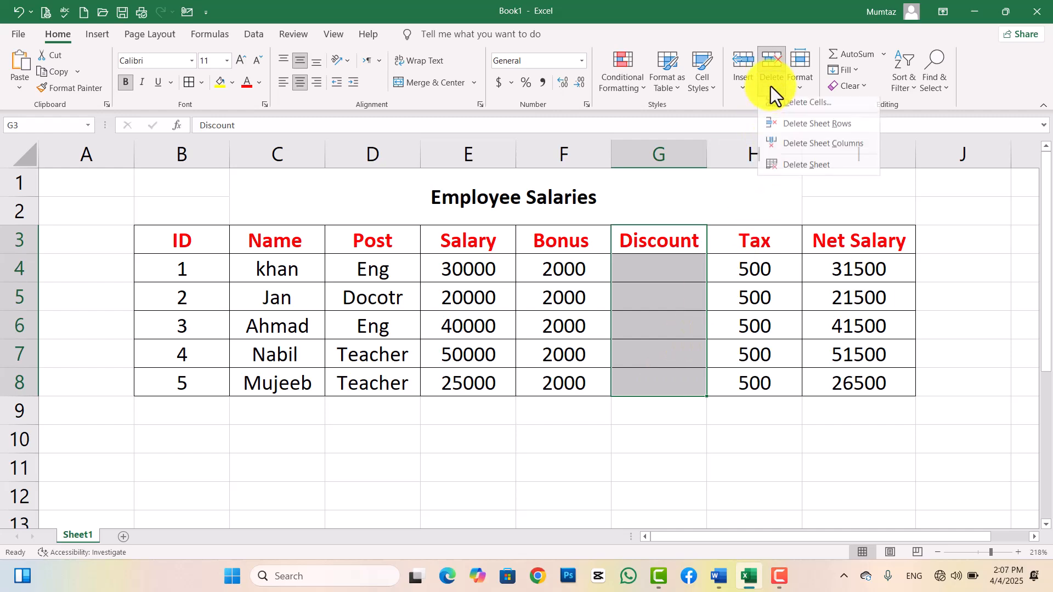
pyautogui.click(798, 148)
pyautogui.click(566, 464)
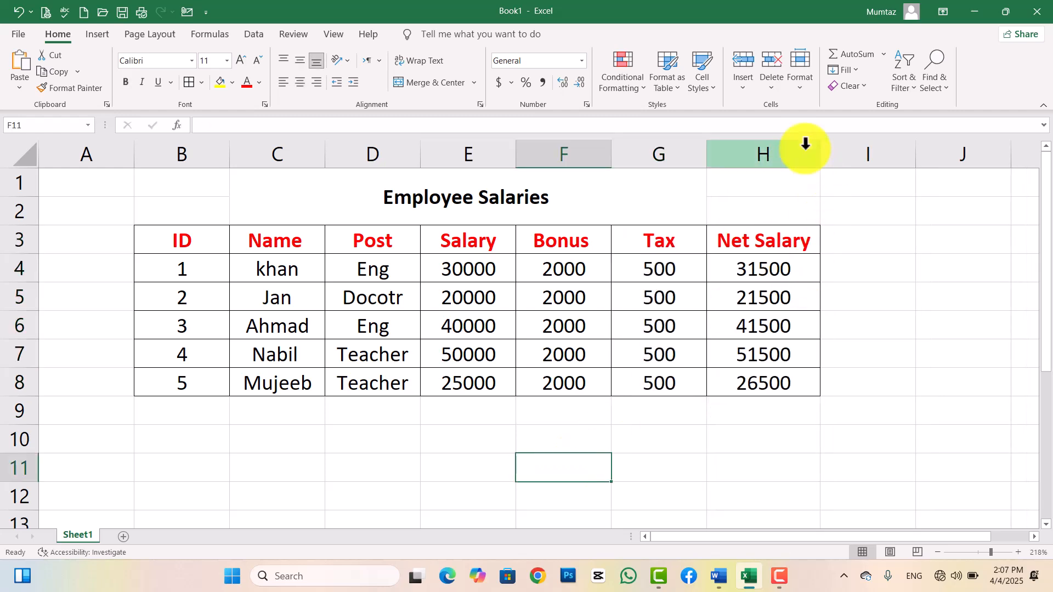
# Open and cancel the Format Cells dialog without changes.
pyautogui.click(804, 91)
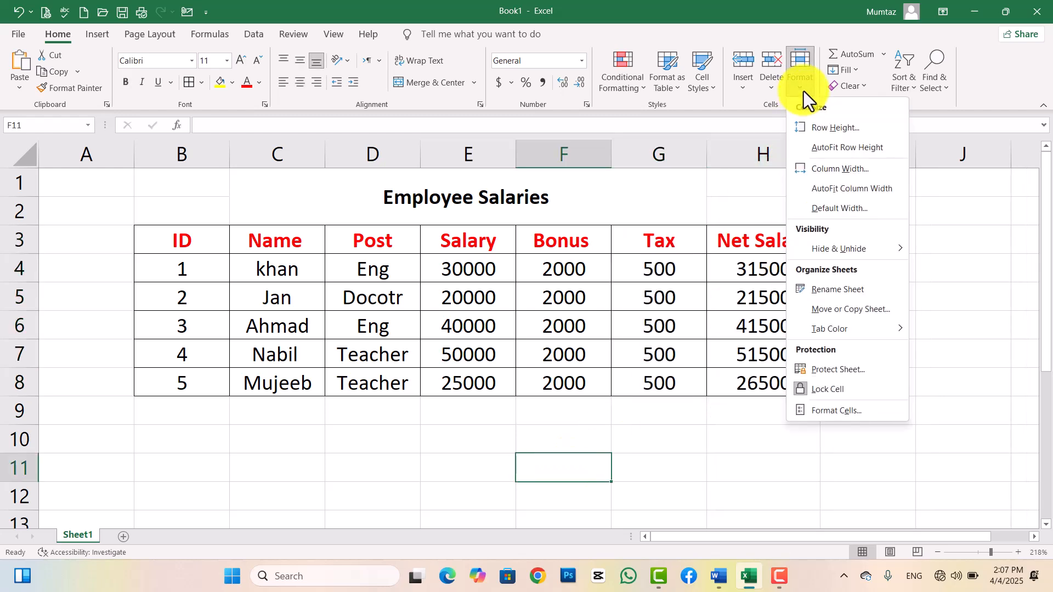
pyautogui.click(822, 406)
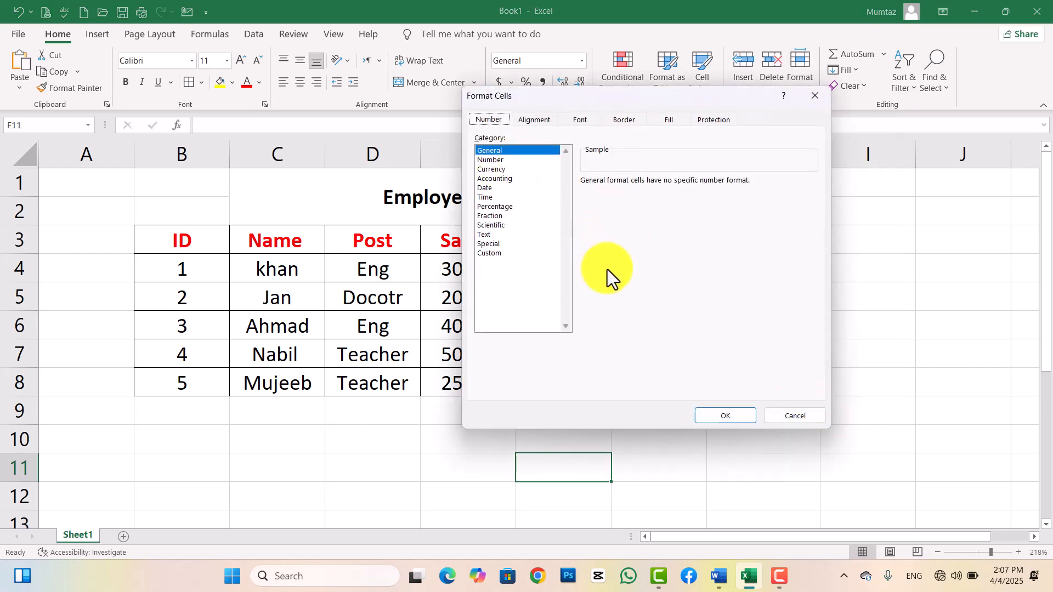
pyautogui.click(794, 415)
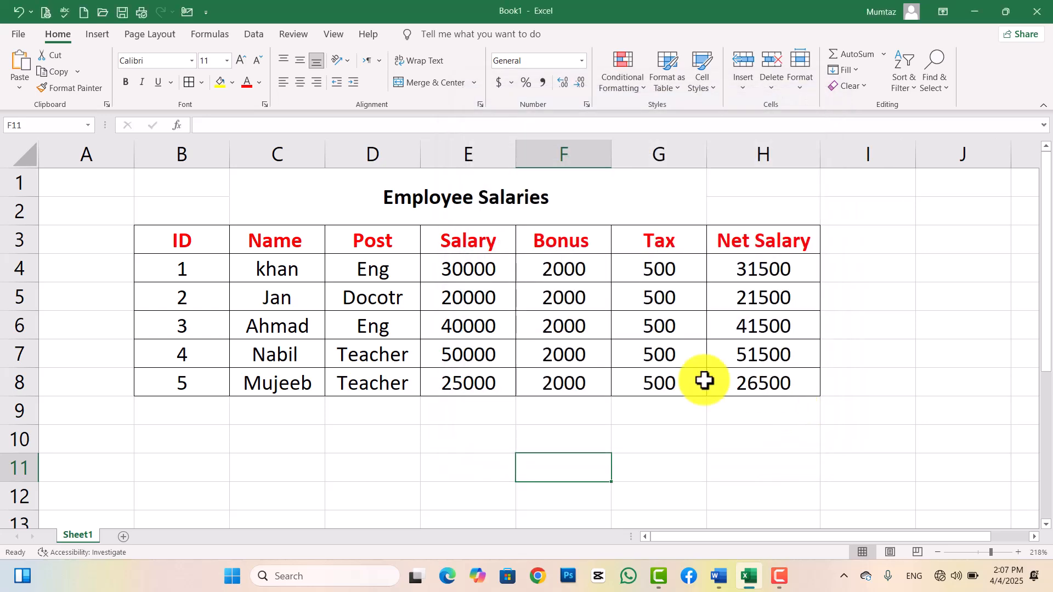
pyautogui.click(795, 91)
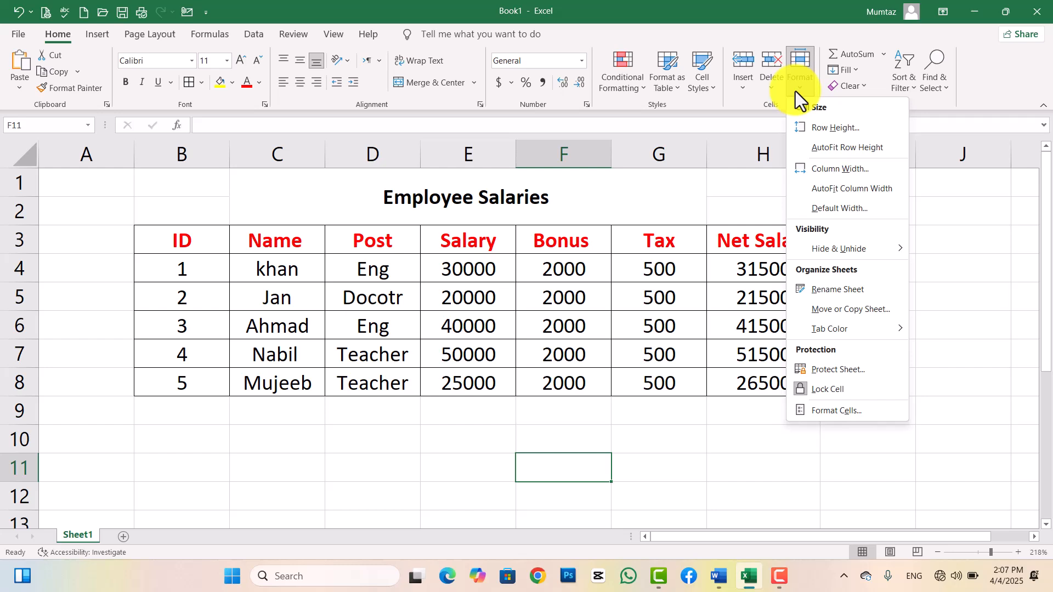
pyautogui.click(759, 98)
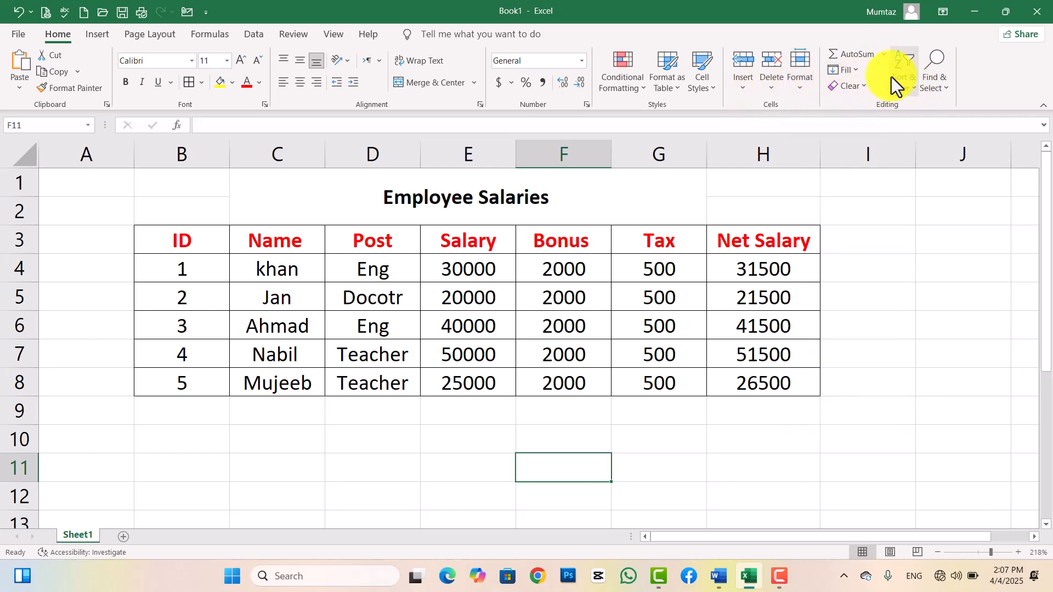
pyautogui.click(885, 55)
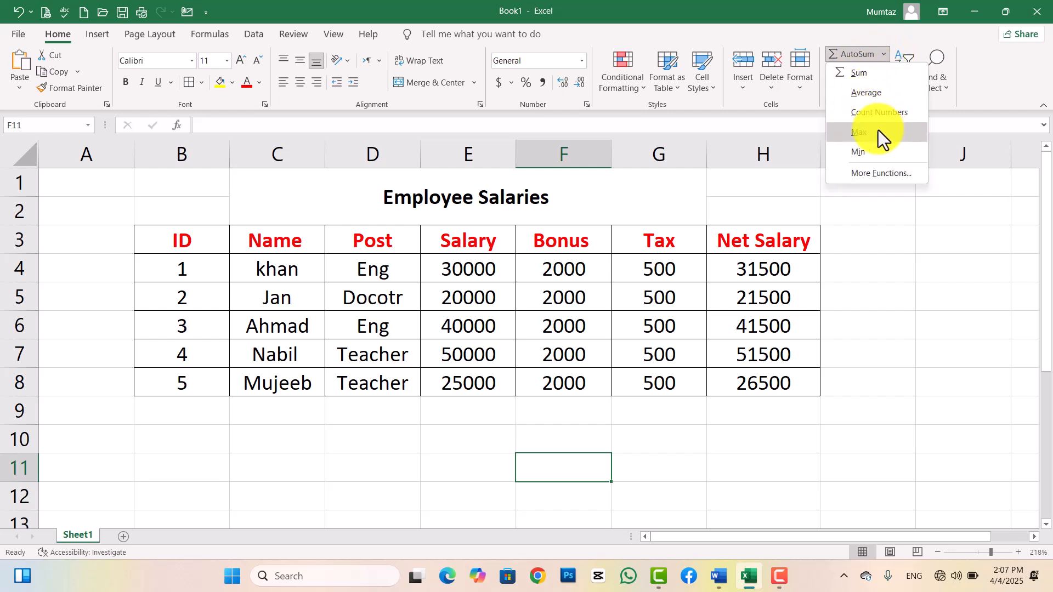
pyautogui.click(900, 275)
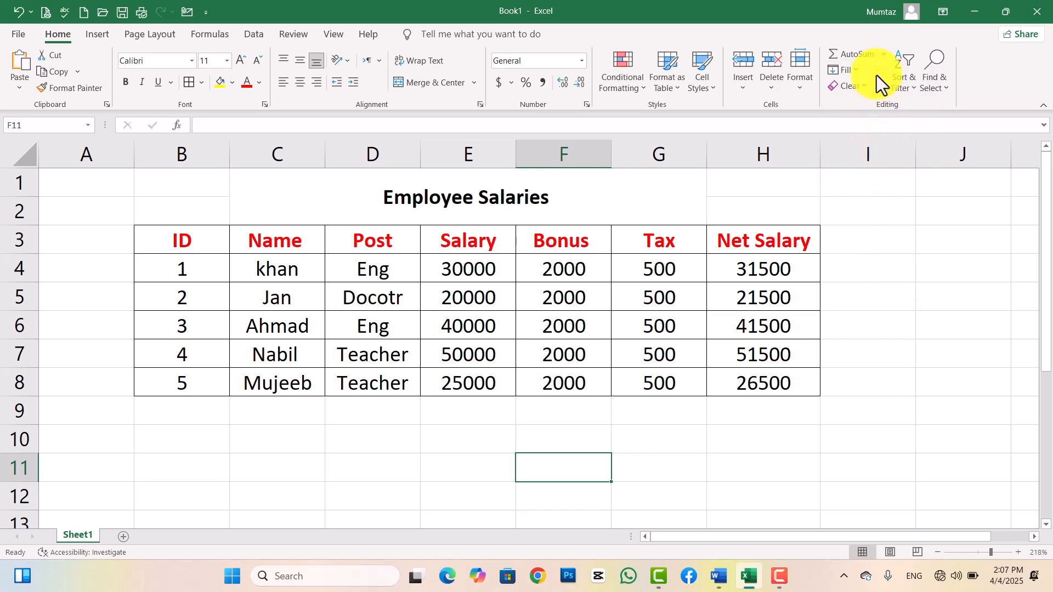
pyautogui.click(883, 55)
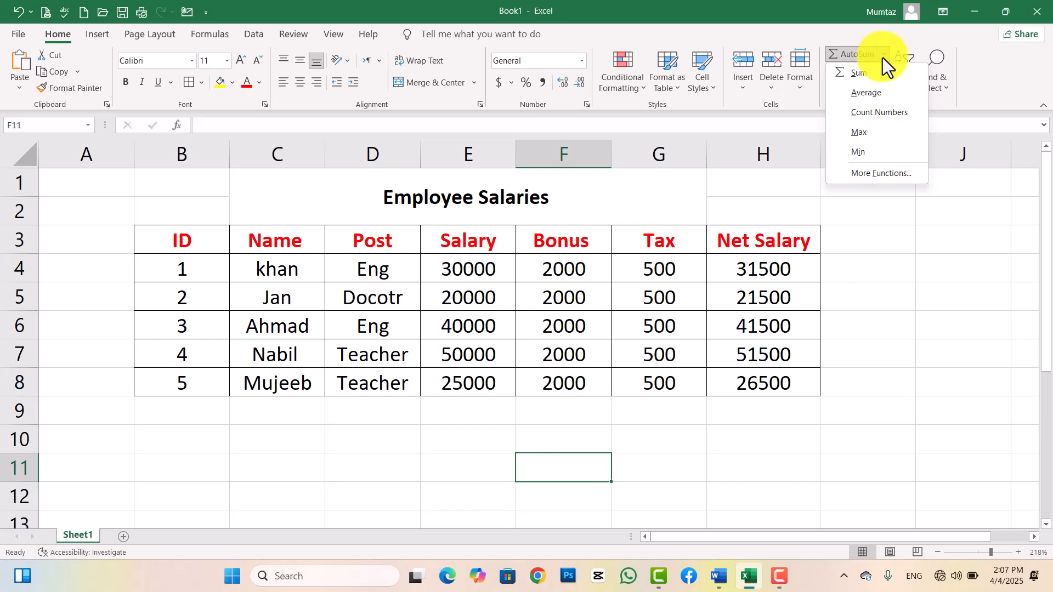
# Label G9 'Total' and abandon a started formula in H9.
pyautogui.click(757, 417)
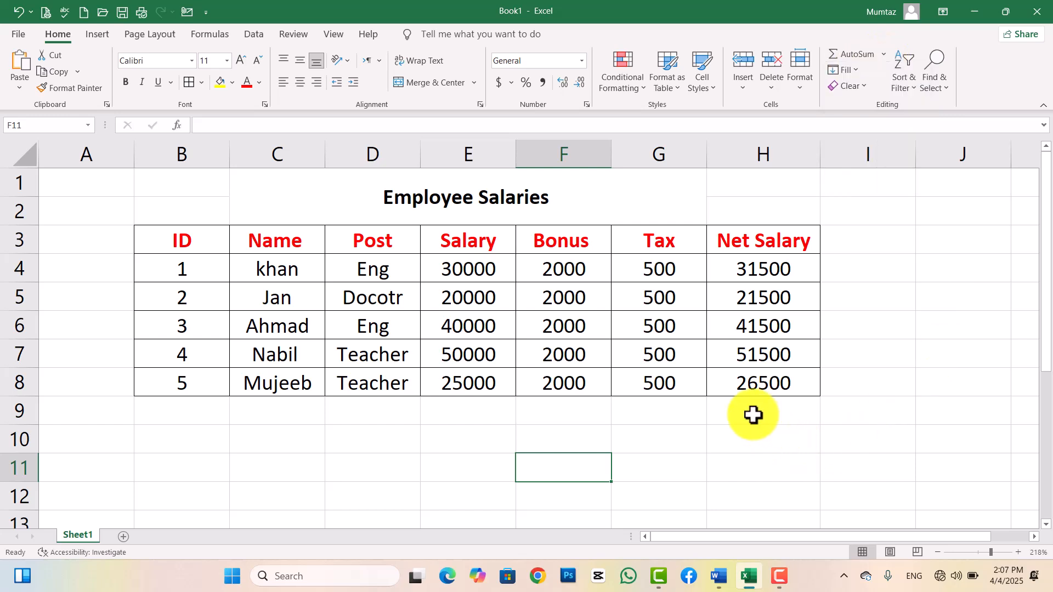
pyautogui.click(701, 414)
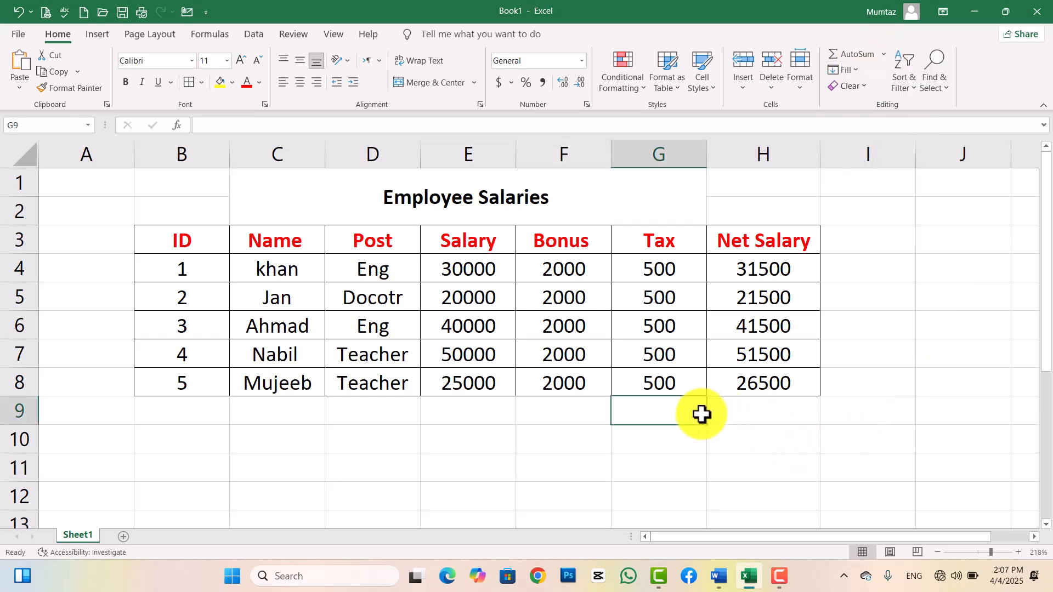
pyautogui.write('Total')
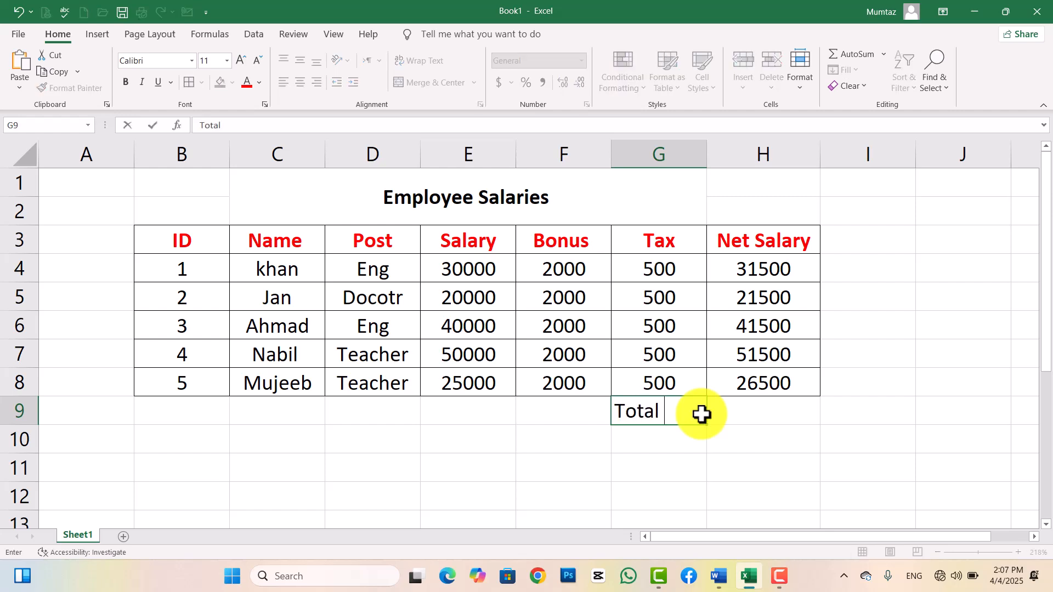
pyautogui.press('Tab')
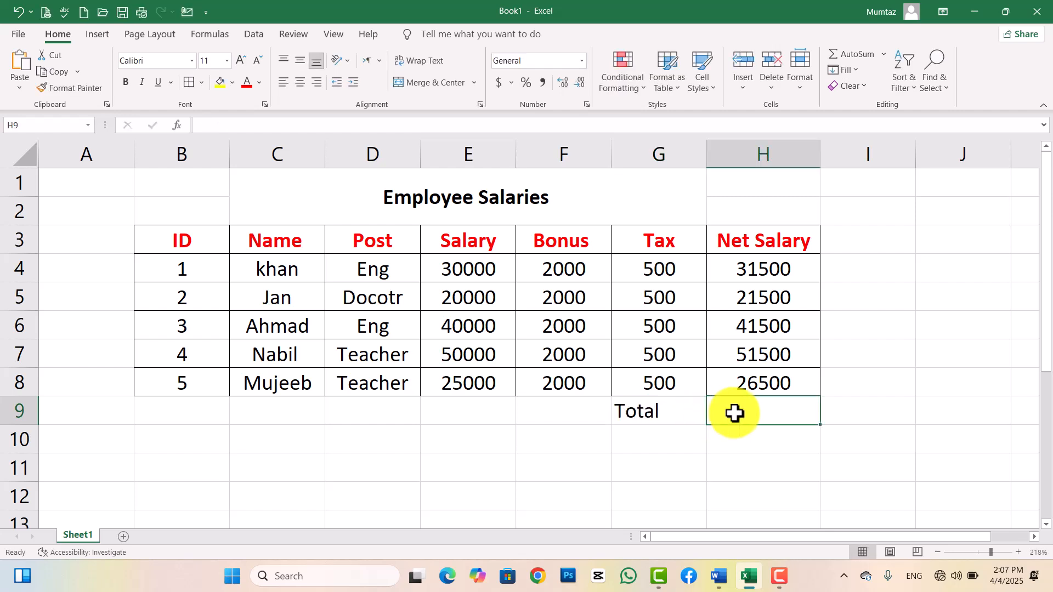
pyautogui.write('=')
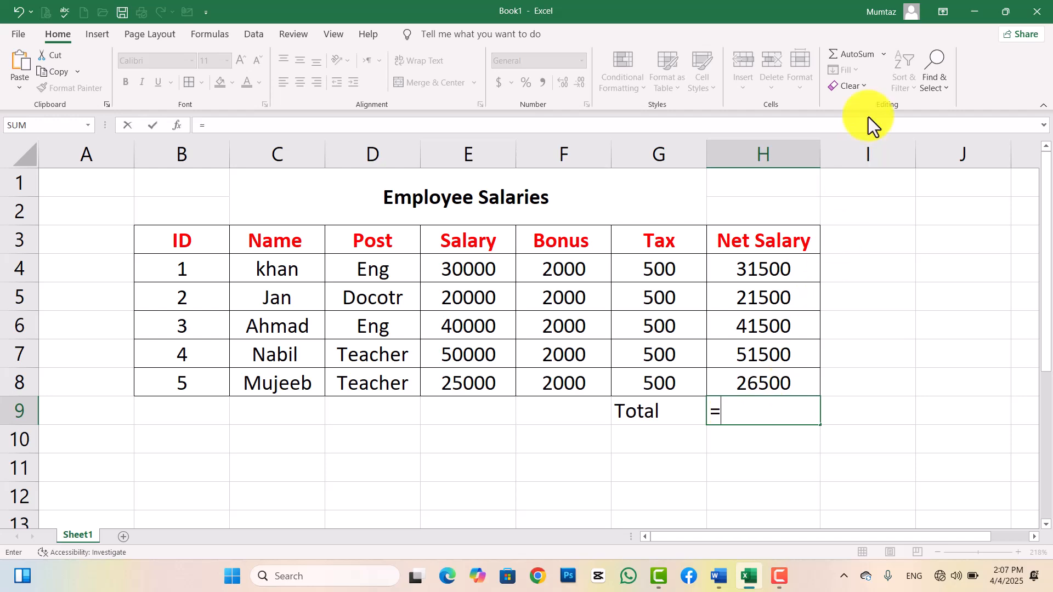
pyautogui.click(884, 54)
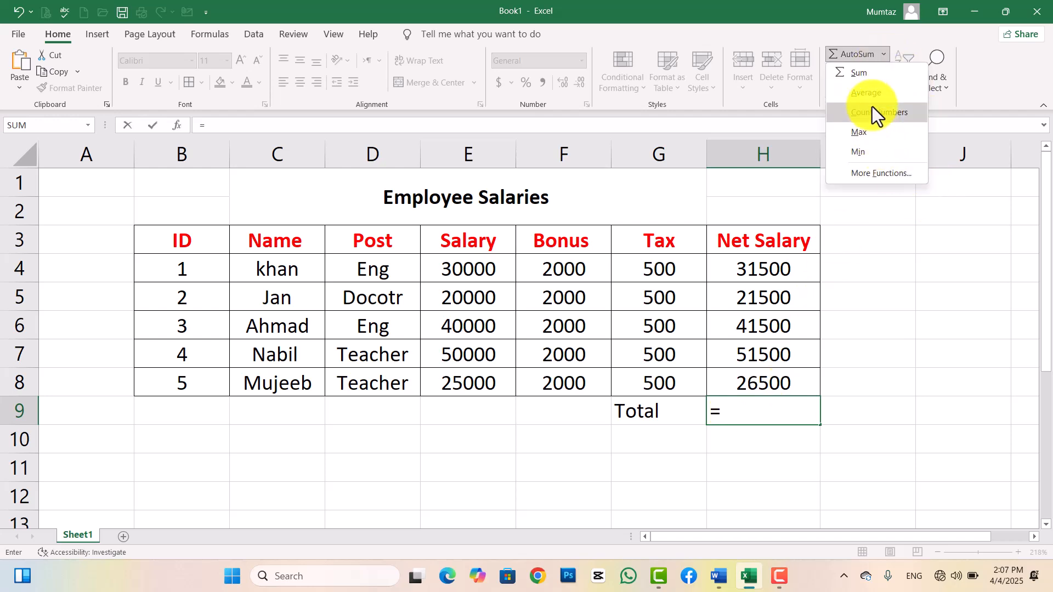
pyautogui.click(863, 78)
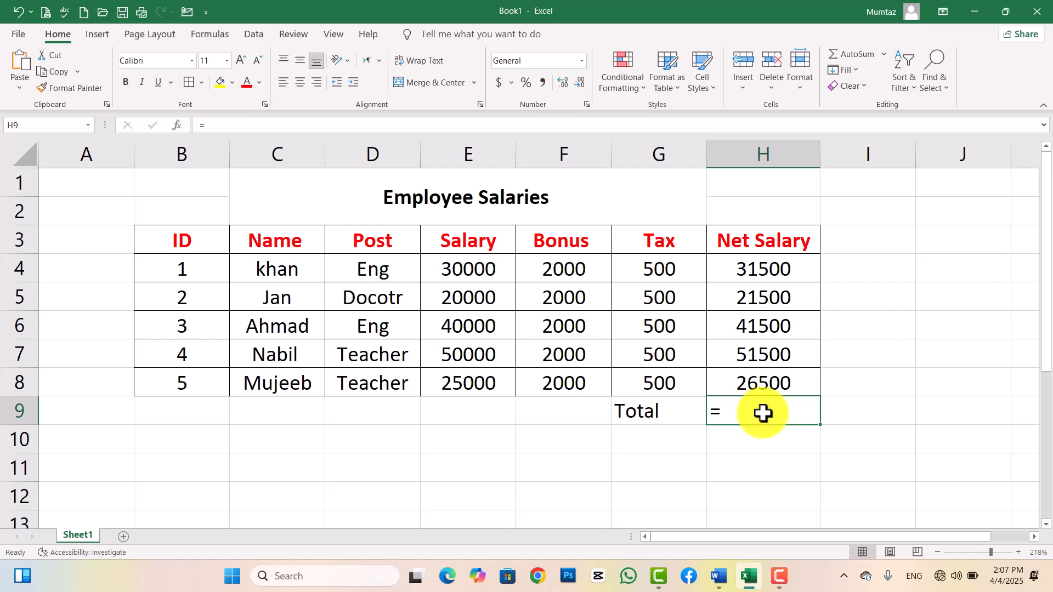
pyautogui.press('Escape')
# Insert =SUM(H4:H8) in H9 with AutoSum Sum, totalling 172500.
pyautogui.click(932, 434)
pyautogui.click(750, 408)
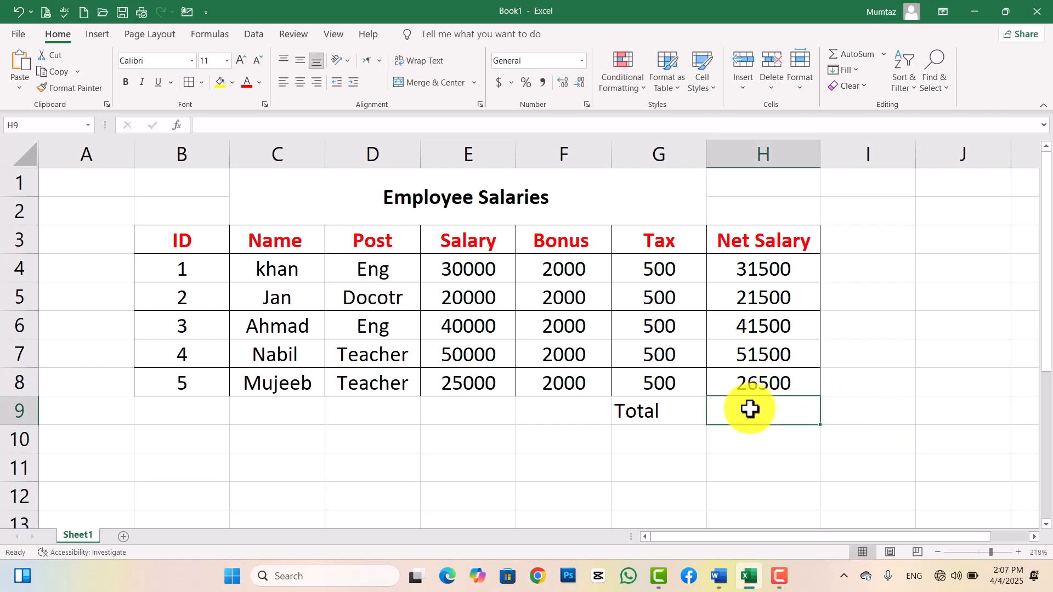
pyautogui.moveTo(673, 413); pyautogui.dragTo(717, 411)
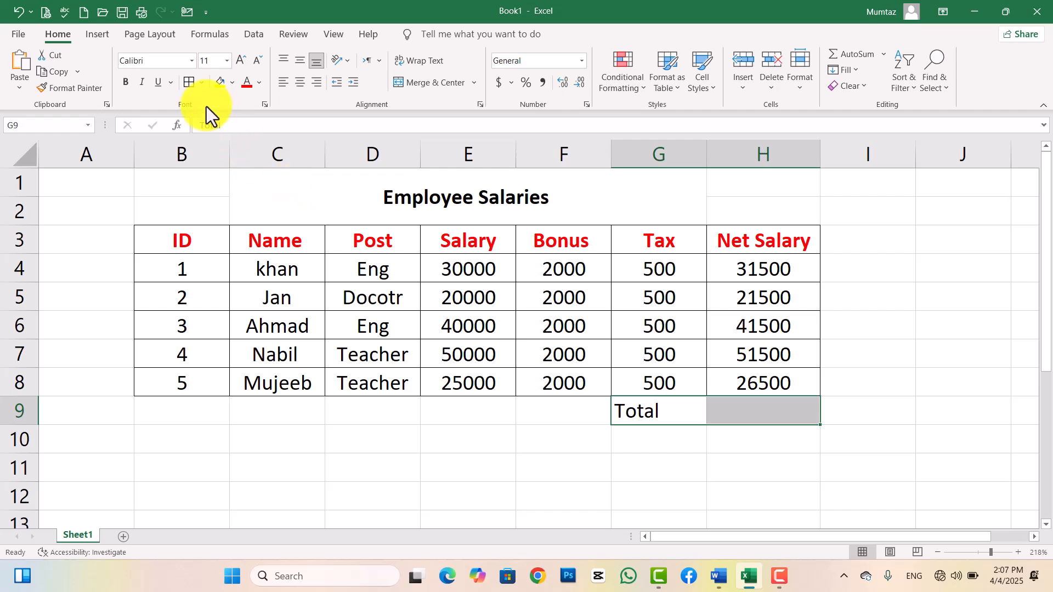
pyautogui.click(745, 419)
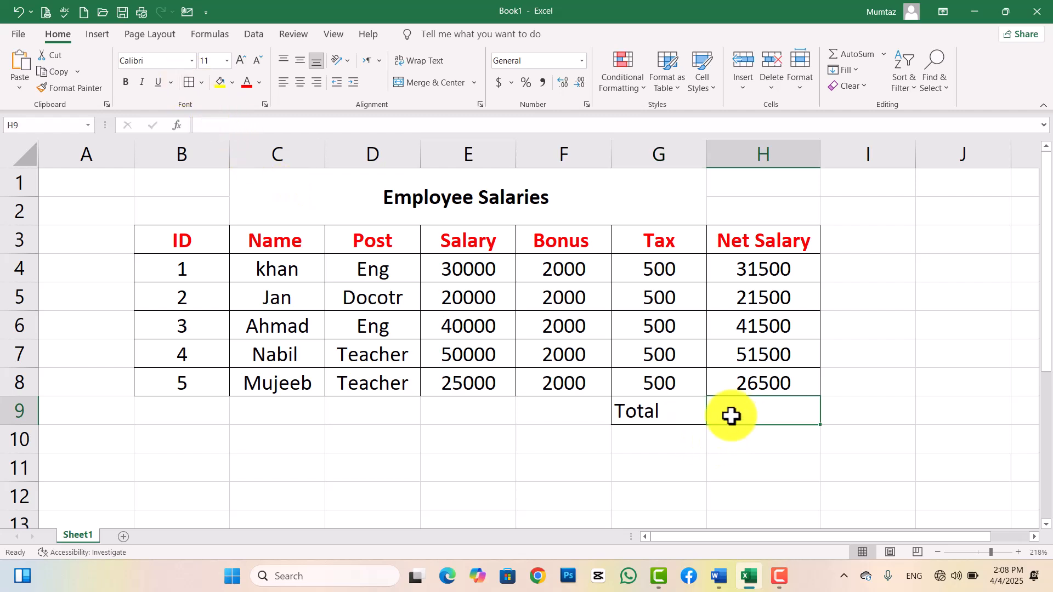
pyautogui.click(864, 54)
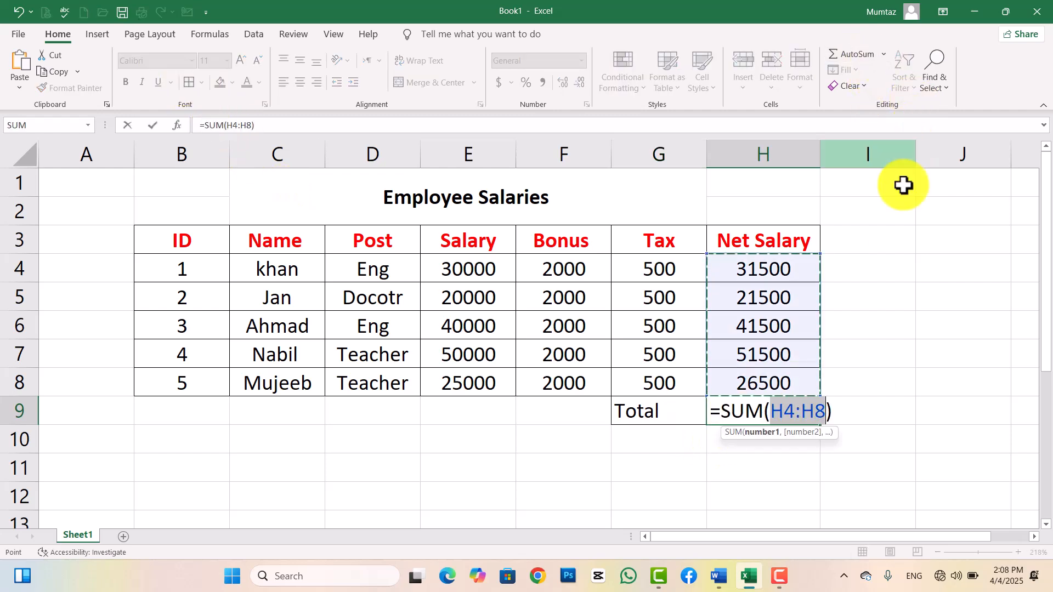
pyautogui.click(883, 54)
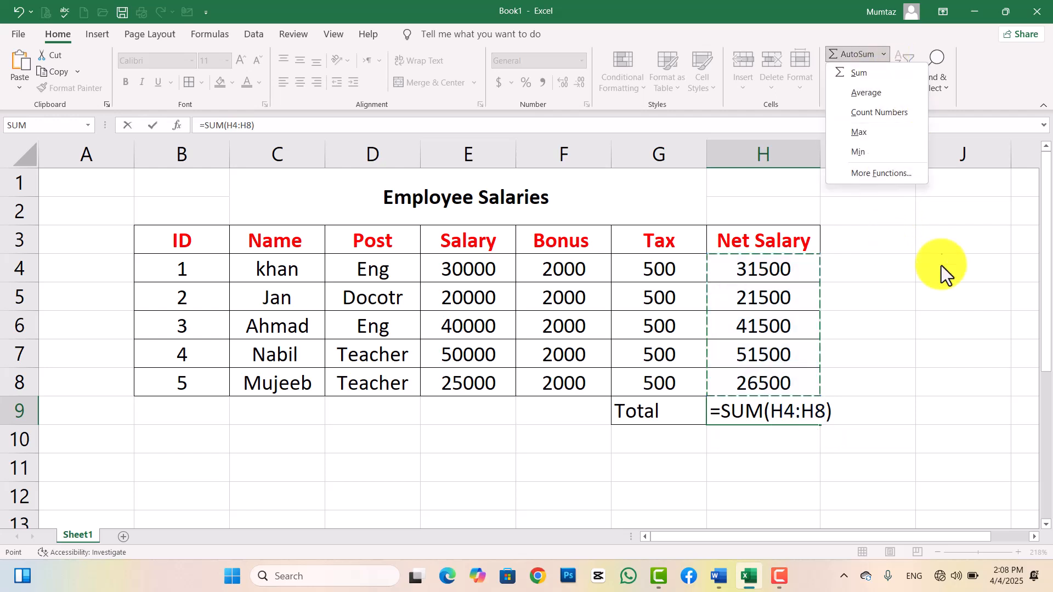
pyautogui.click(847, 79)
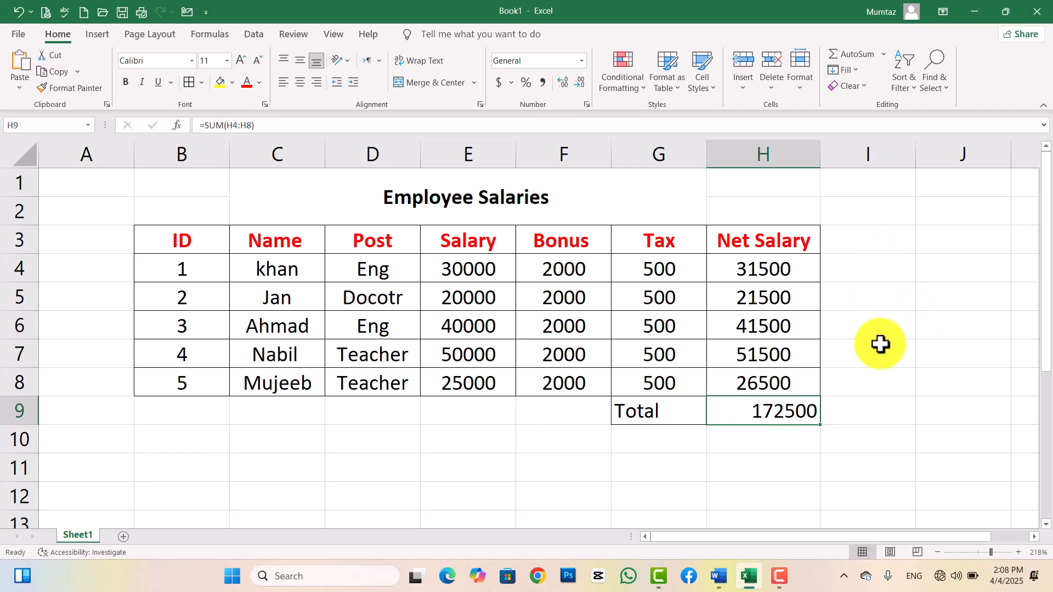
# Delete the 172500 SUM total from H9, leaving the Total row's value cell empty.
pyautogui.click(888, 270)
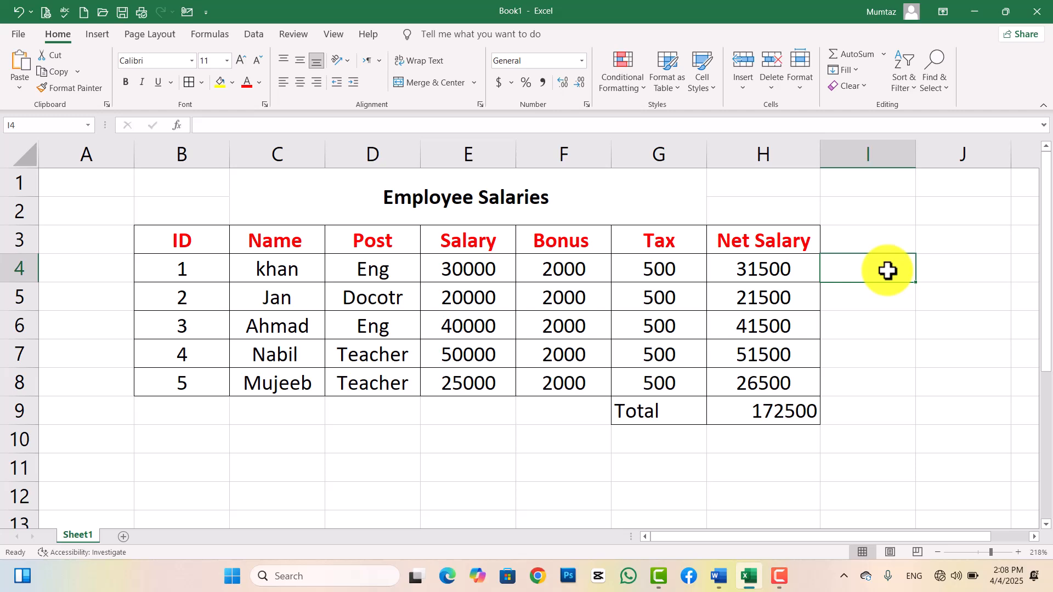
pyautogui.click(930, 275)
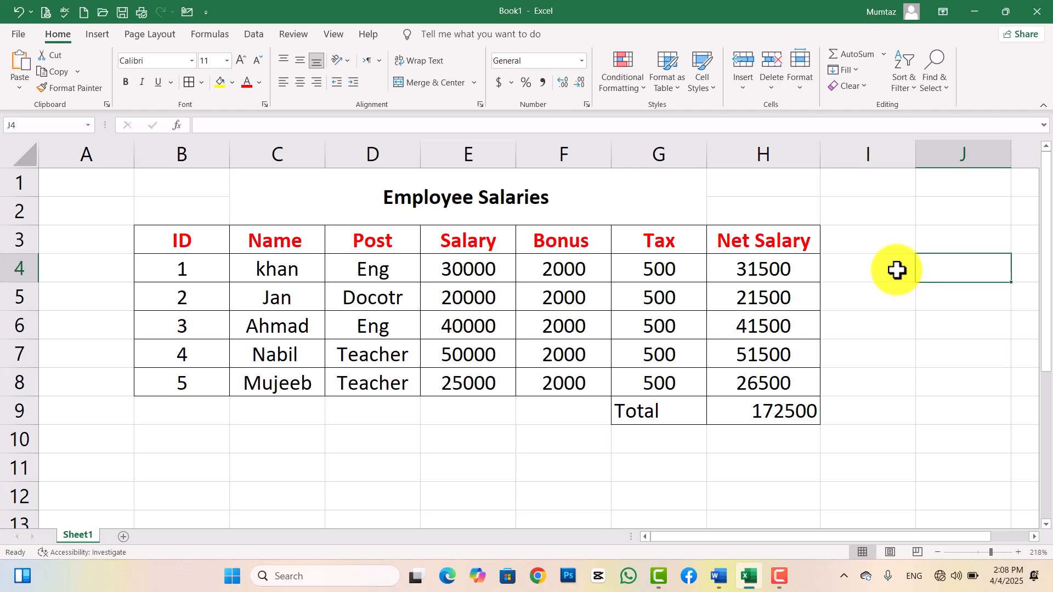
pyautogui.click(884, 57)
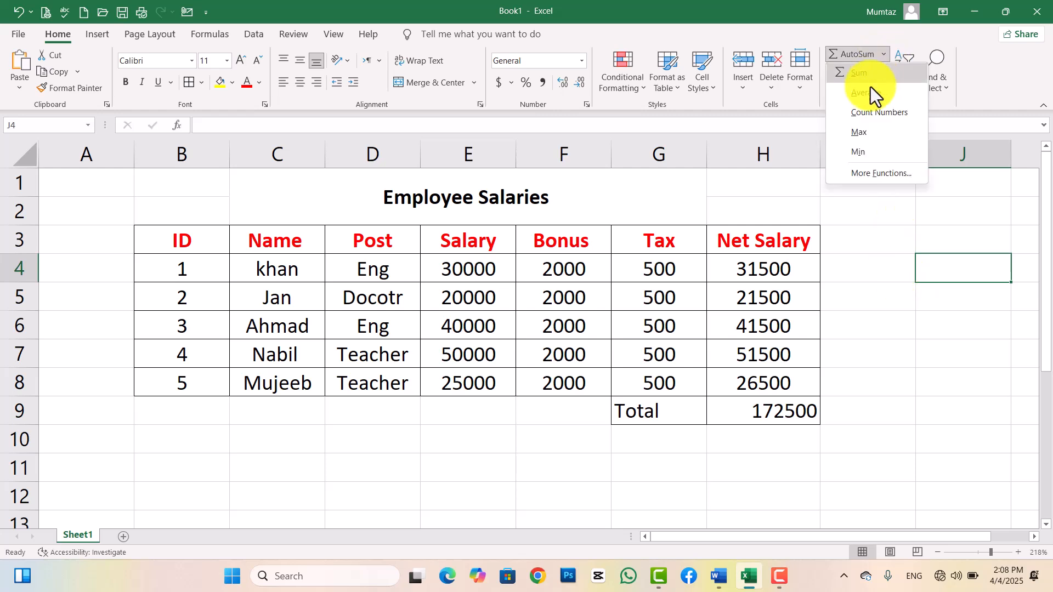
pyautogui.click(771, 411)
pyautogui.click(760, 415)
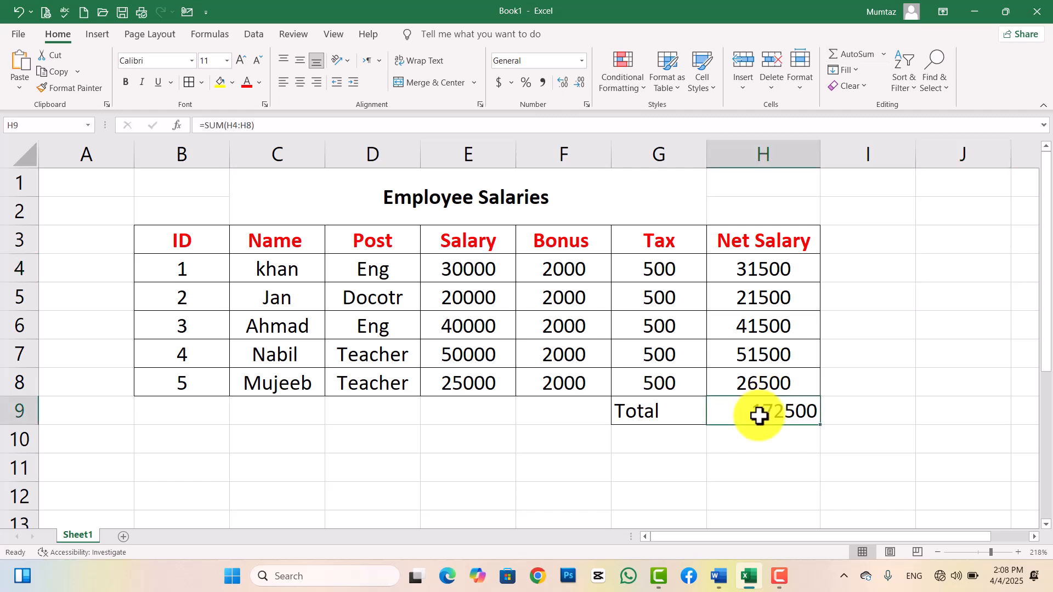
pyautogui.press('Delete')
pyautogui.click(759, 472)
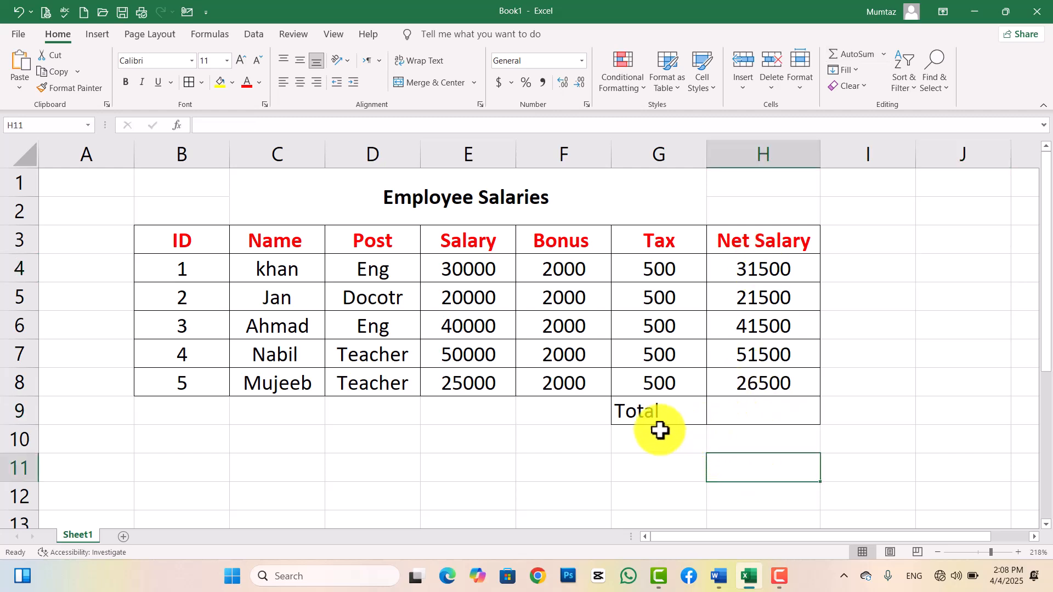
# Relabel cell G9 from Total to Average.
pyautogui.click(645, 410)
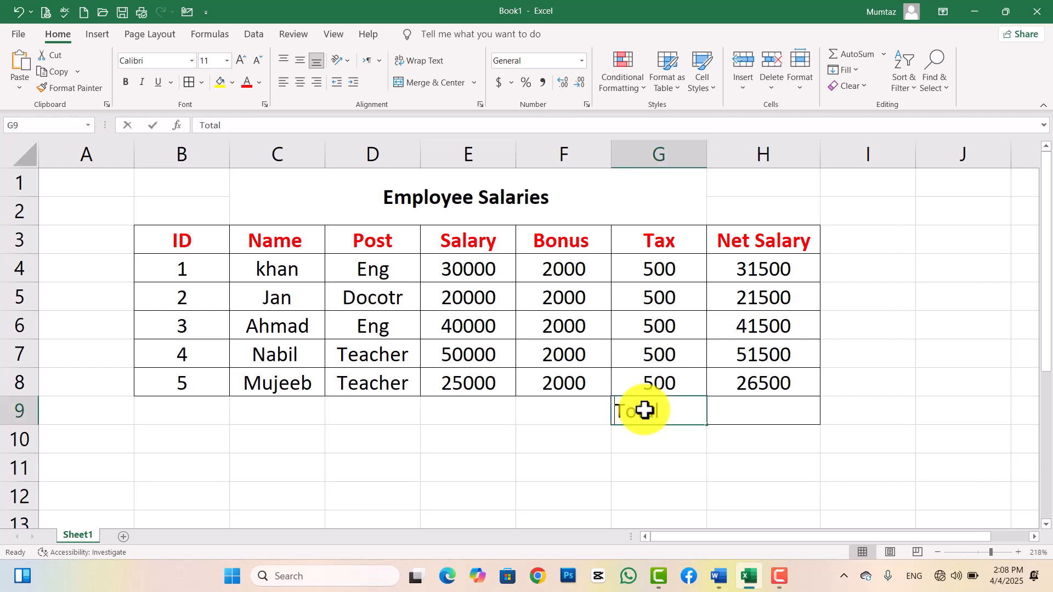
pyautogui.doubleClick(645, 410)
pyautogui.doubleClick(644, 410)
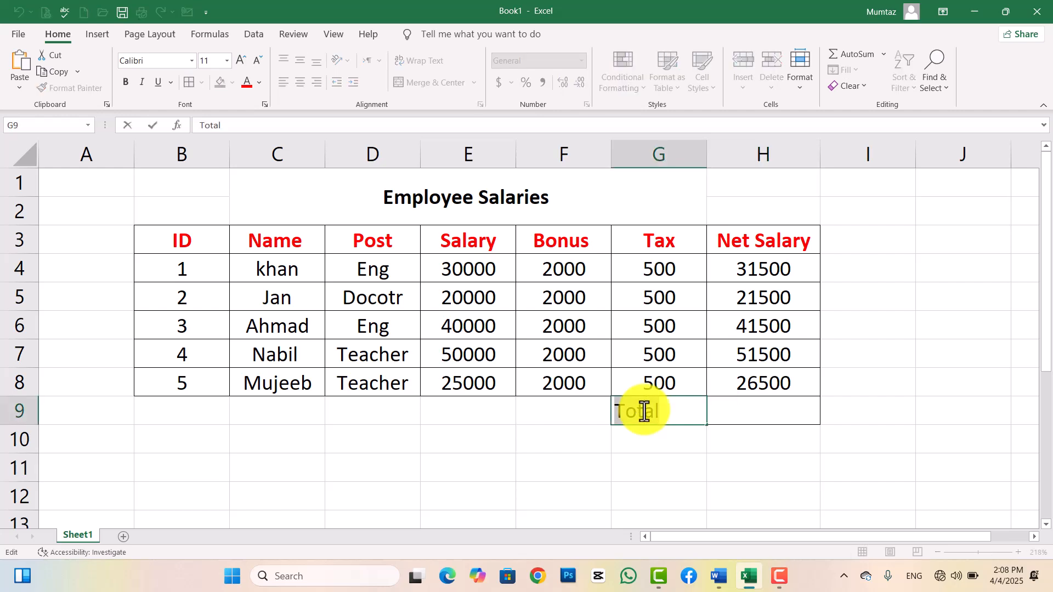
pyautogui.write('Average')
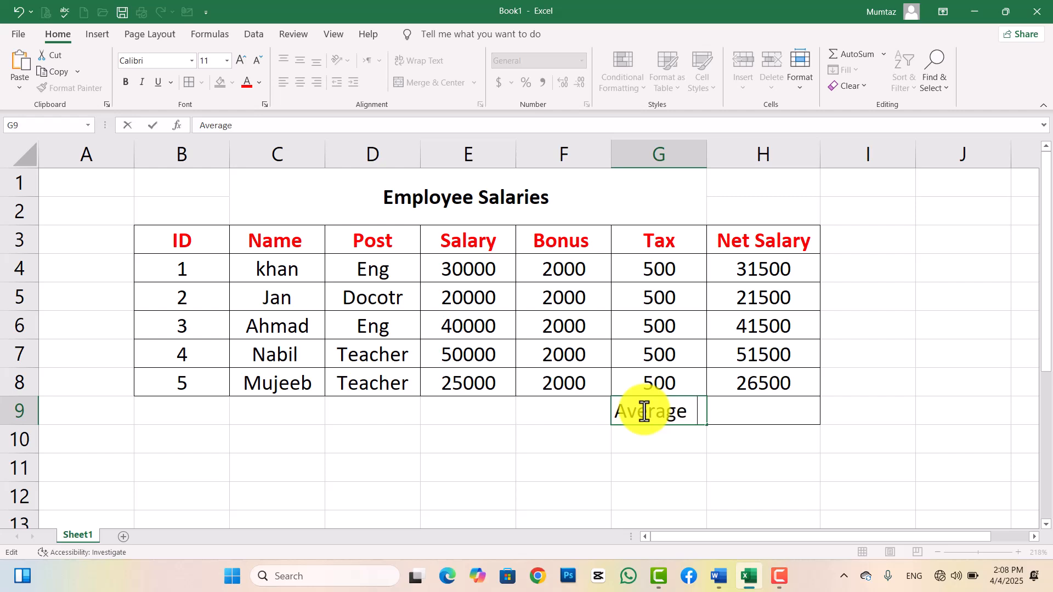
pyautogui.press('Tab')
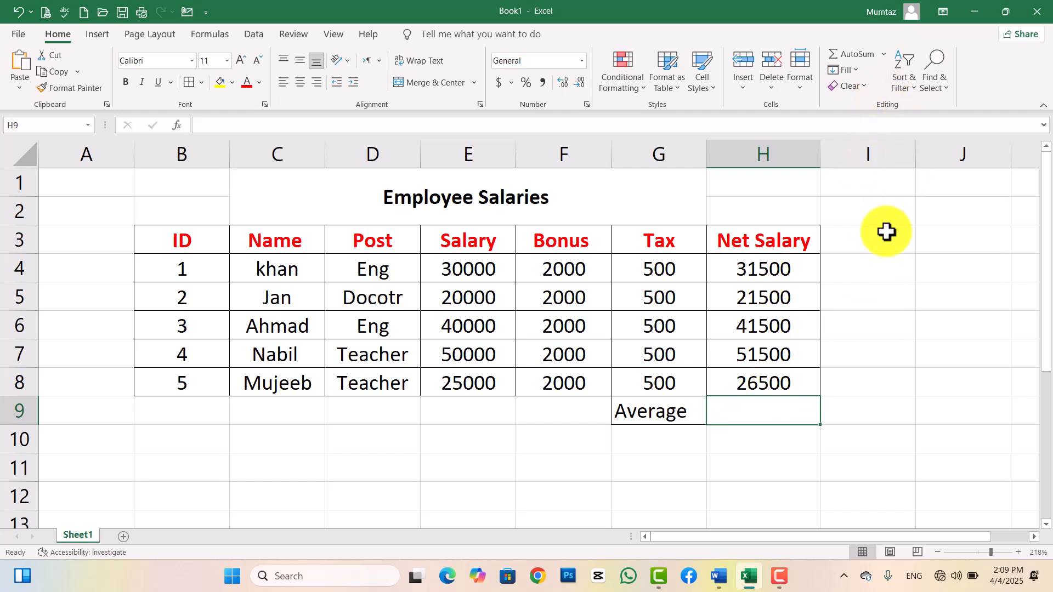
# Insert the Net Salary average (34500) in H9 with AutoSum, then delete it again.
pyautogui.click(883, 60)
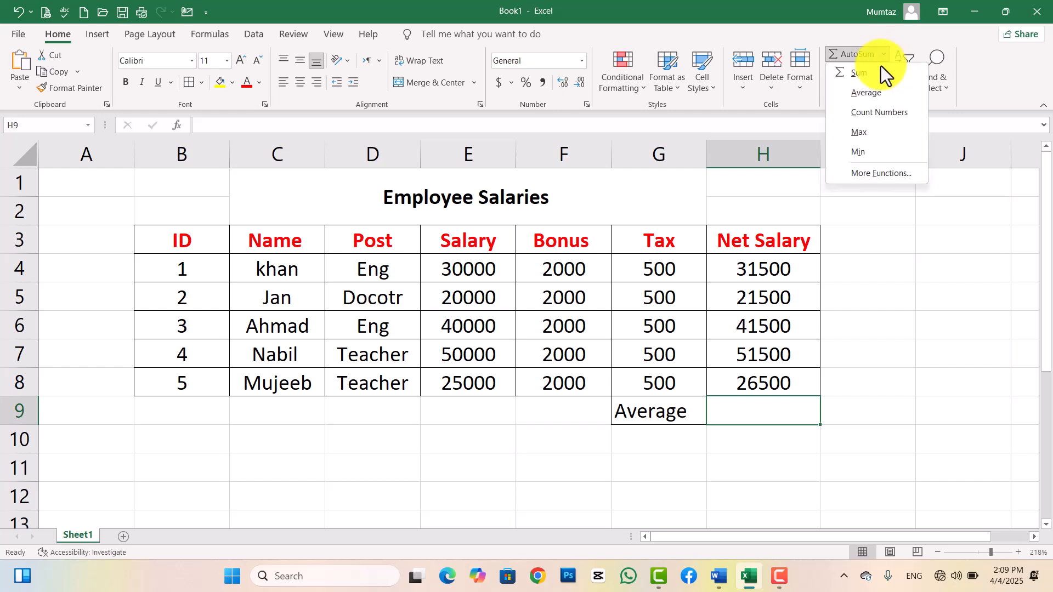
pyautogui.click(867, 92)
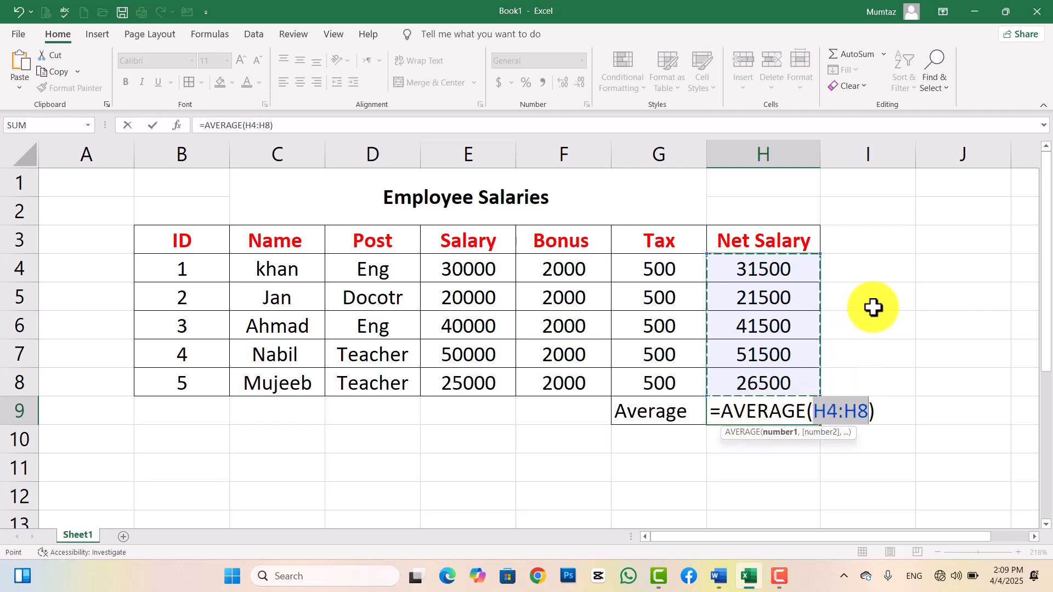
pyautogui.press('Return')
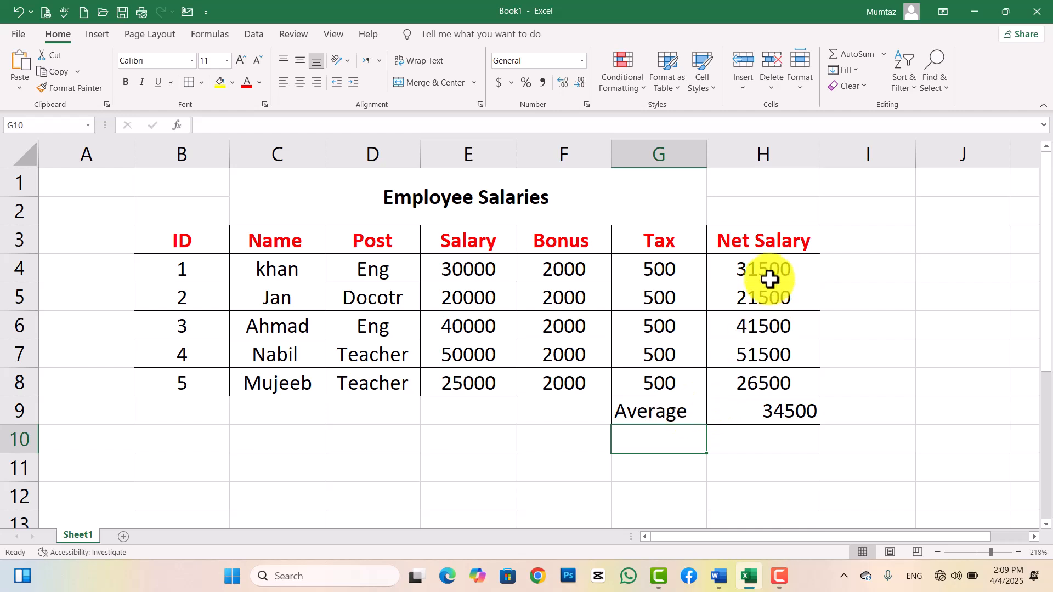
pyautogui.click(759, 412)
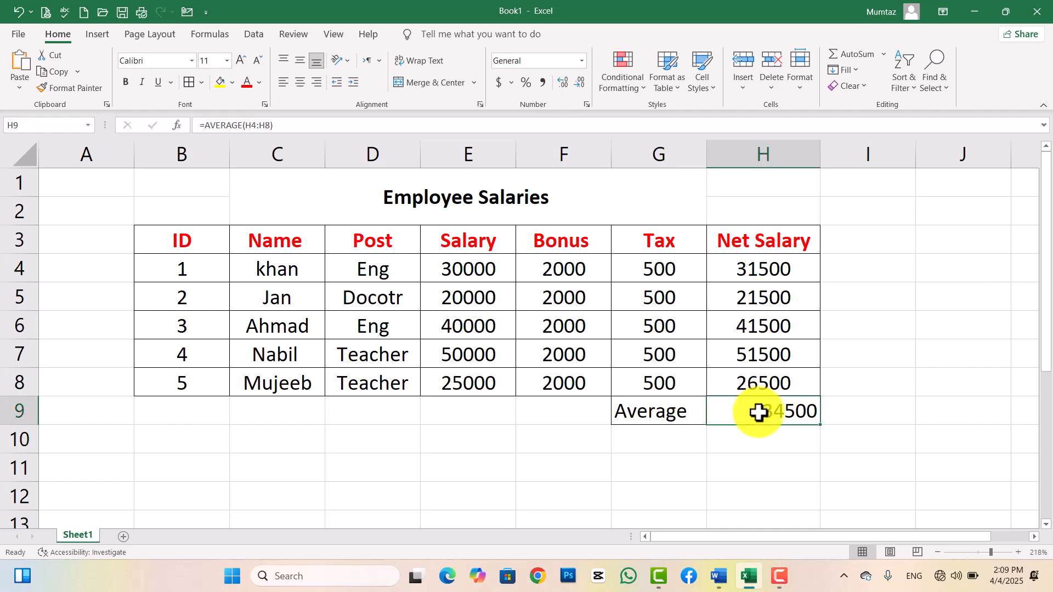
pyautogui.press('Delete')
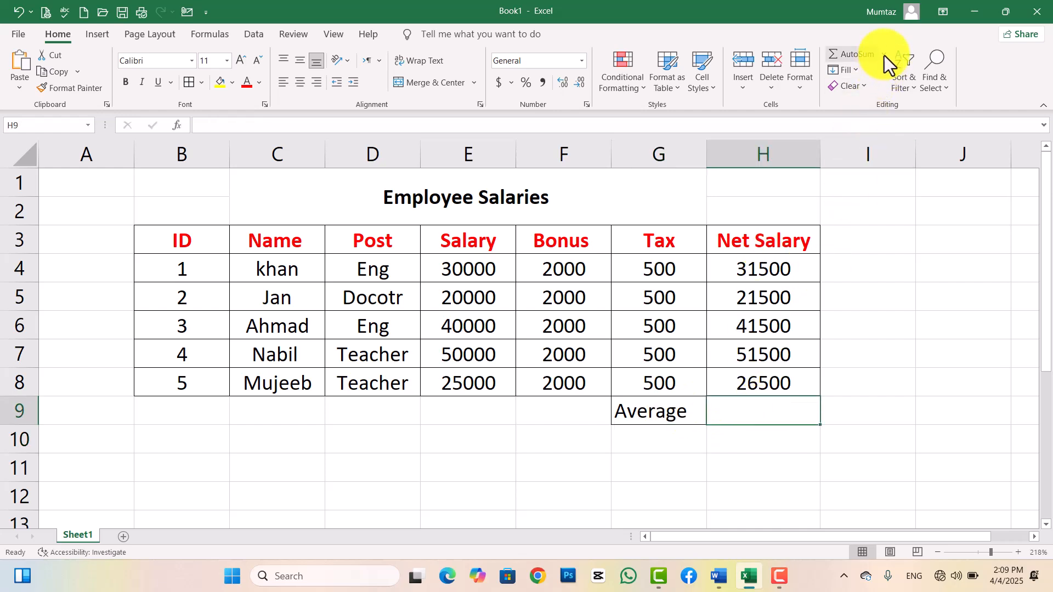
# Insert =COUNT(H4:H8) in H9 with AutoSum's Count Numbers, returning 5.
pyautogui.click(883, 54)
pyautogui.click(910, 317)
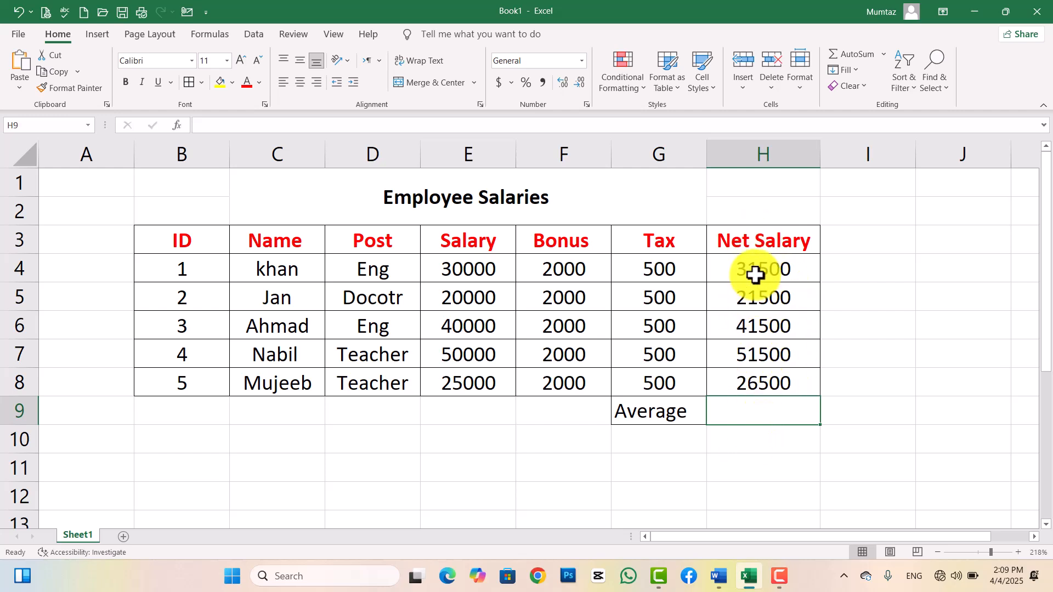
pyautogui.click(883, 54)
pyautogui.click(889, 112)
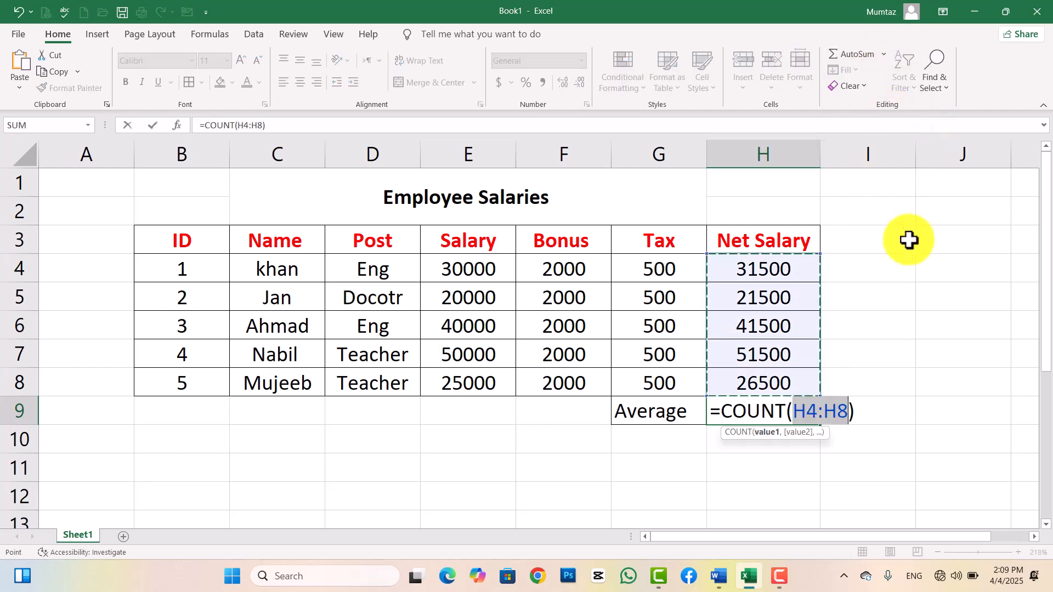
pyautogui.press('Return')
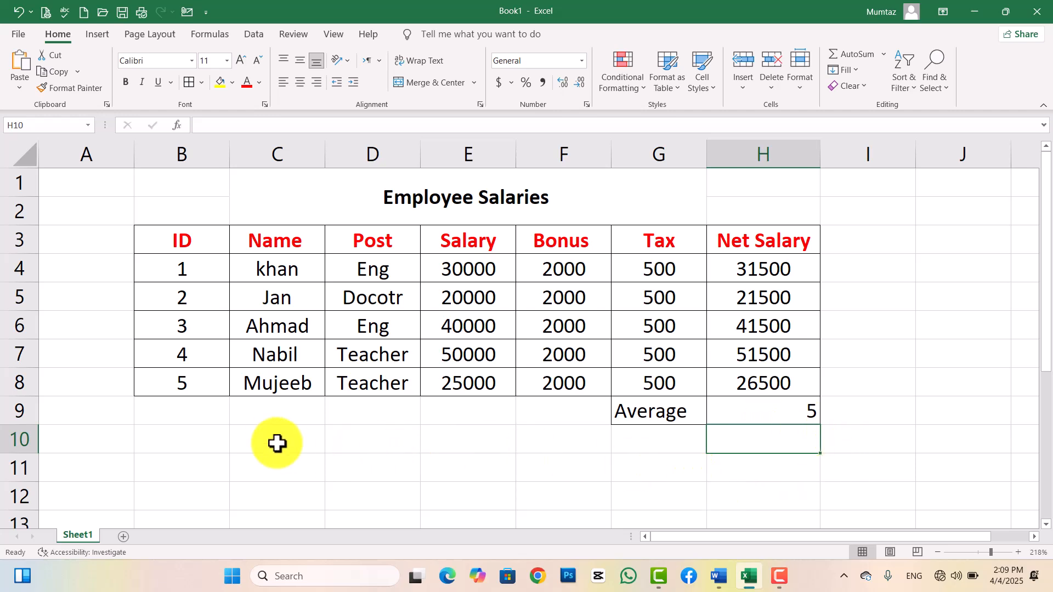
# Insert an empty Count Numbers formula into C9 below the employee names.
pyautogui.click(267, 408)
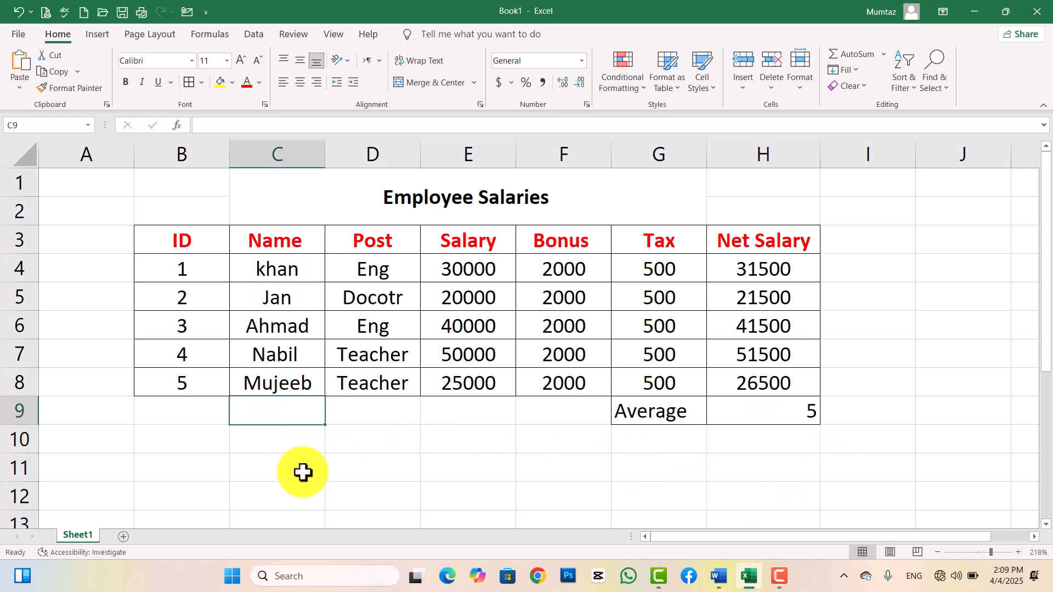
pyautogui.write('=')
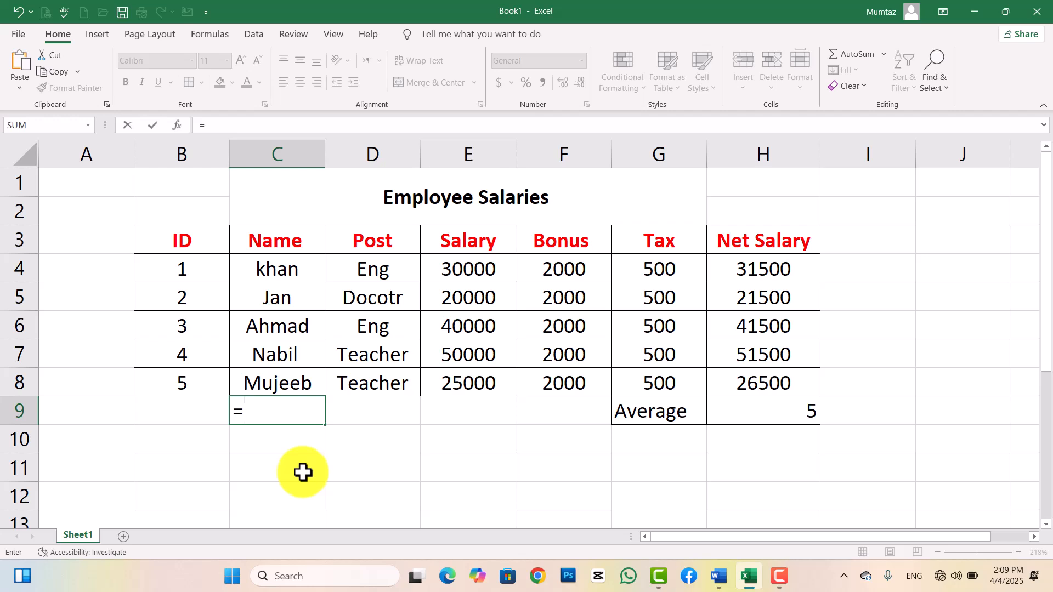
pyautogui.press('BackSpace')
pyautogui.click(961, 272)
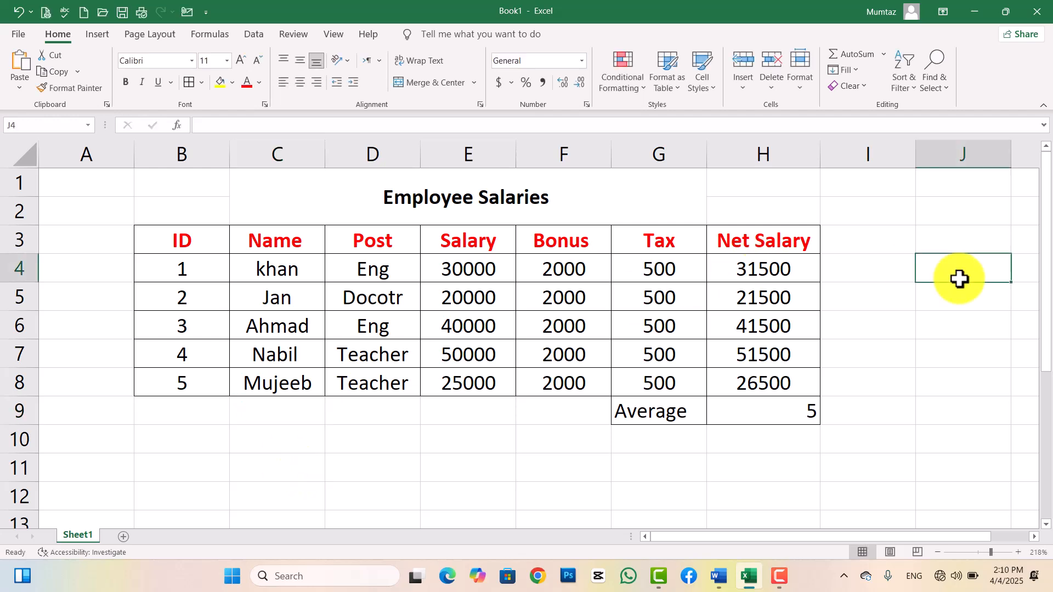
pyautogui.click(249, 418)
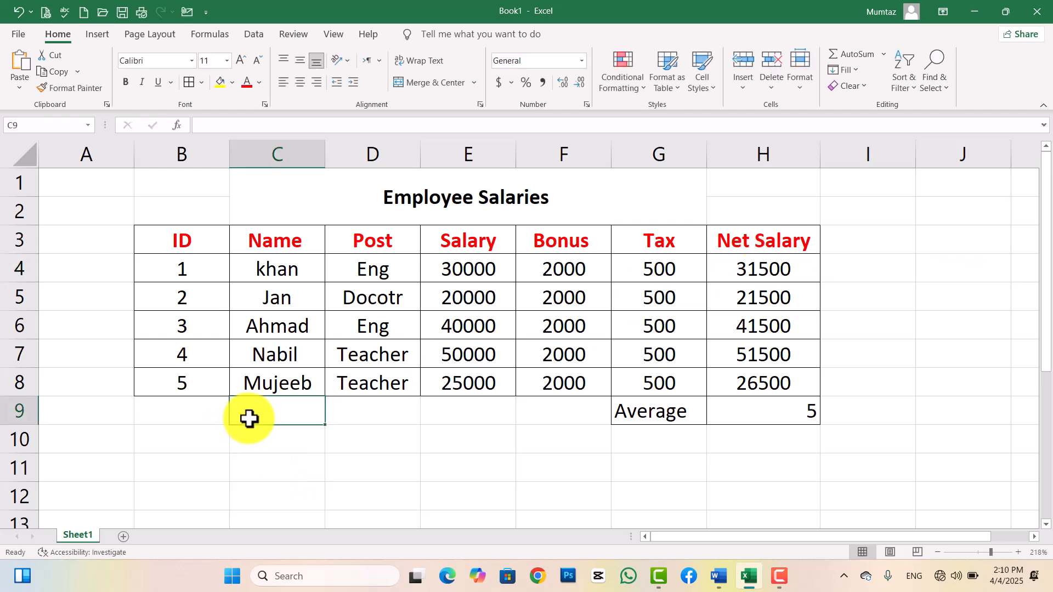
pyautogui.click(883, 55)
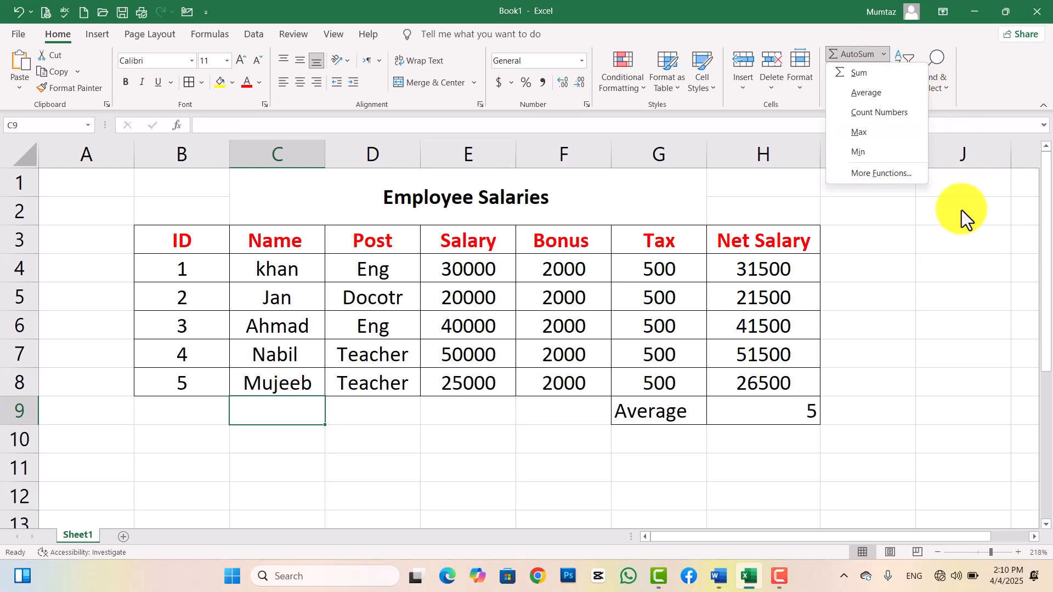
pyautogui.click(870, 117)
# Dismiss the formula warning and replace C9 with =COUNTA(C4:C8), counting 5 names.
pyautogui.press('Return')
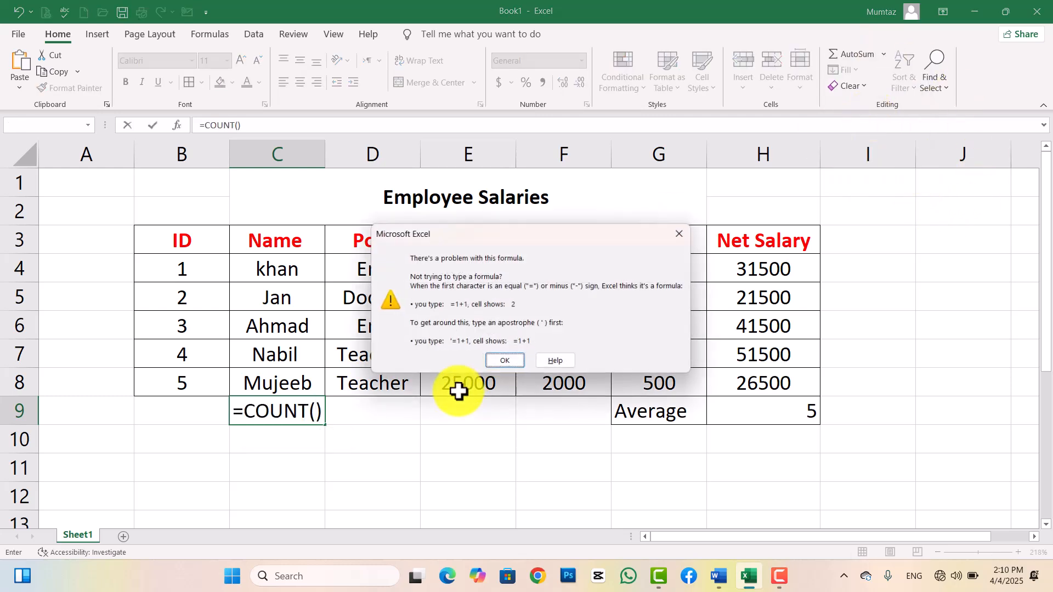
pyautogui.click(509, 363)
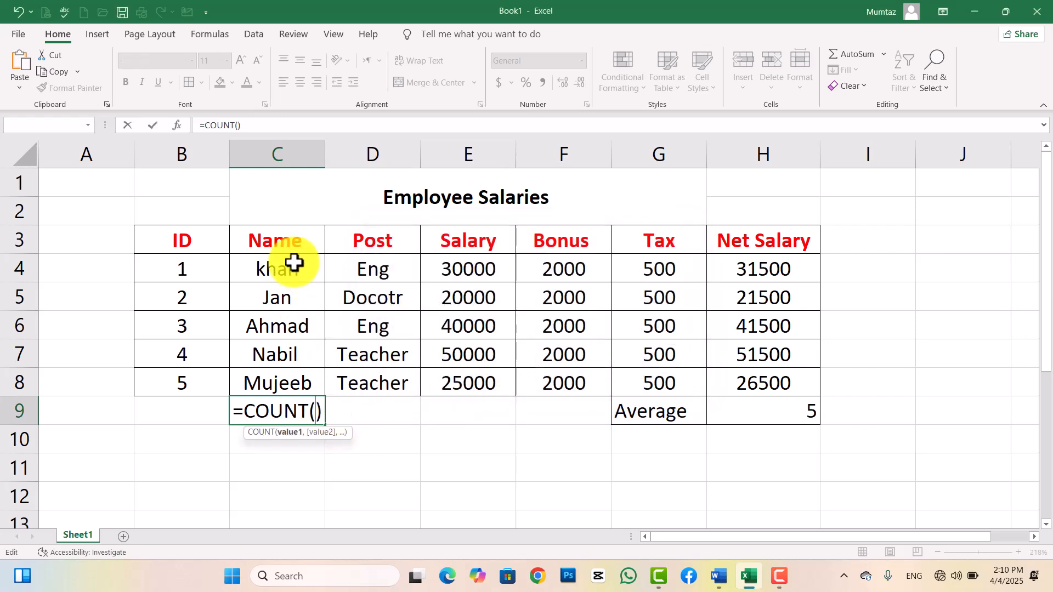
pyautogui.click(322, 414)
pyautogui.press('BackSpace')
pyautogui.press('BackSpace')
pyautogui.press('BackSpace')
pyautogui.press('BackSpace')
pyautogui.press('BackSpace')
pyautogui.press('BackSpace')
pyautogui.press('BackSpace')
pyautogui.press('BackSpace')
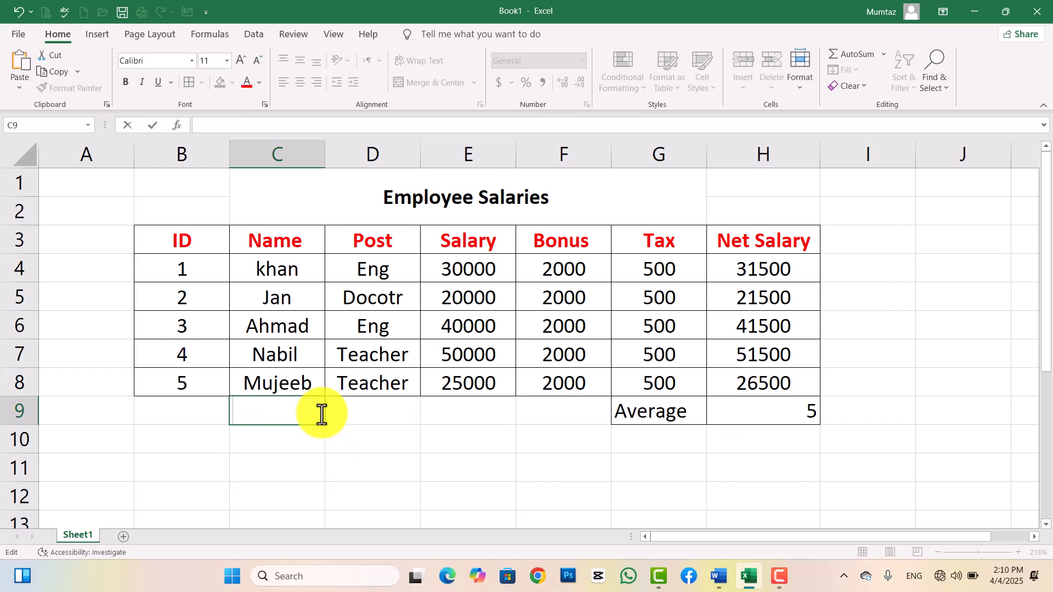
pyautogui.write('=')
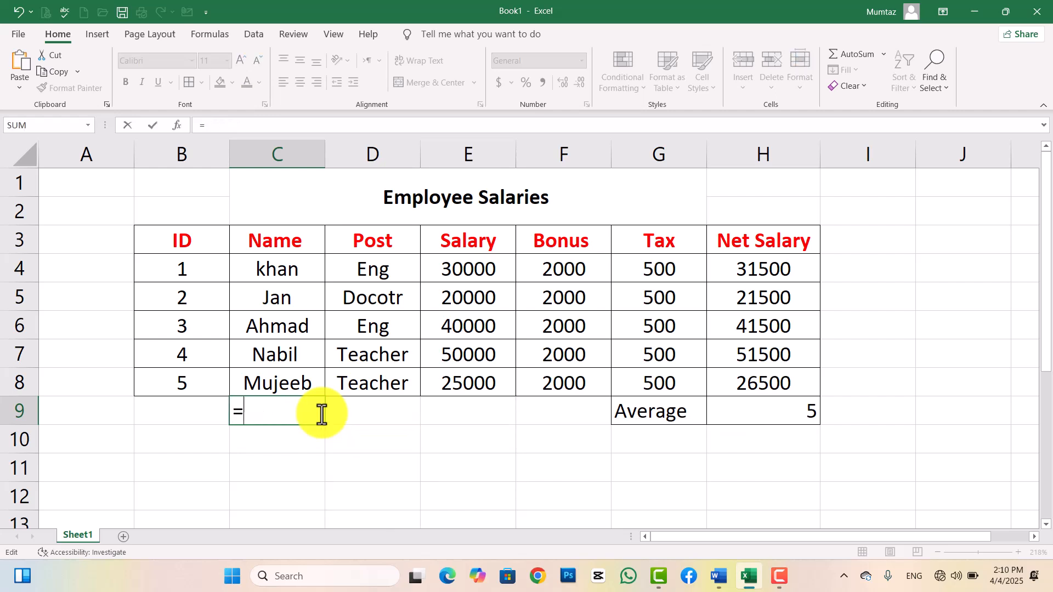
pyautogui.write('count')
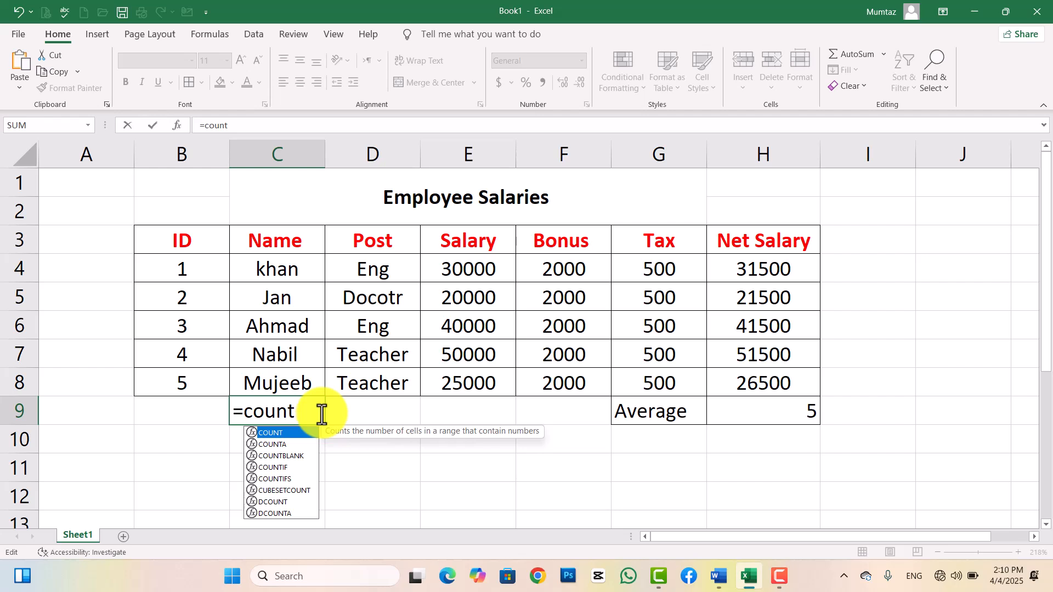
pyautogui.write('a')
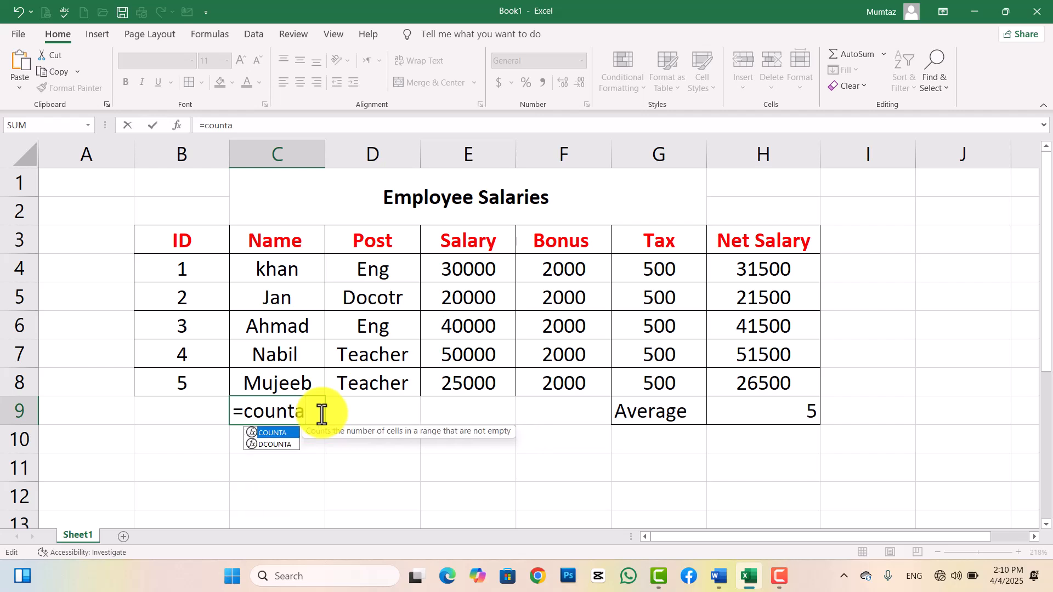
pyautogui.write('(')
pyautogui.moveTo(296, 268); pyautogui.dragTo(288, 376)
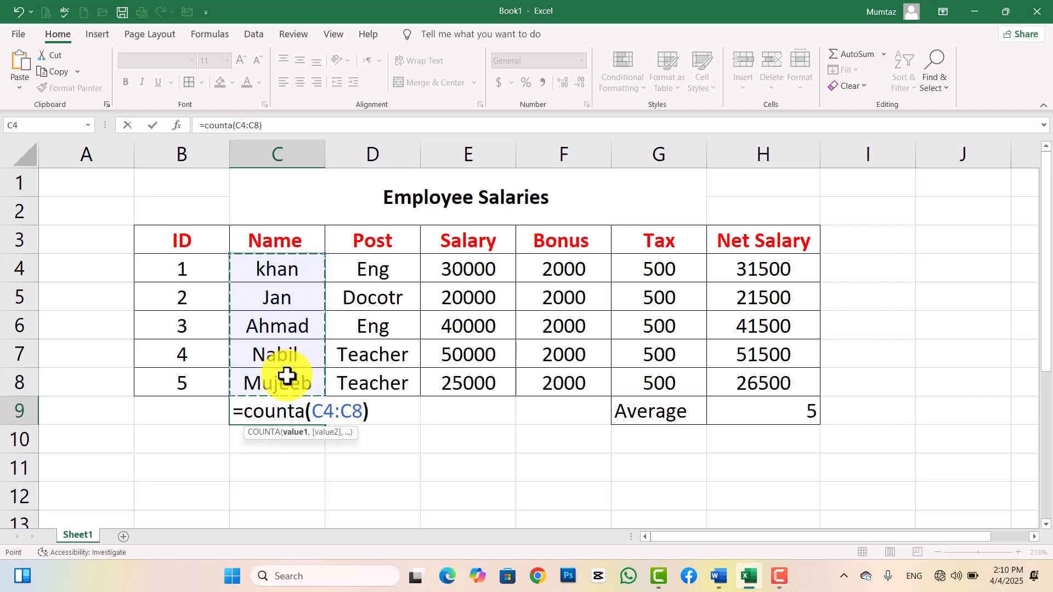
pyautogui.press('Return')
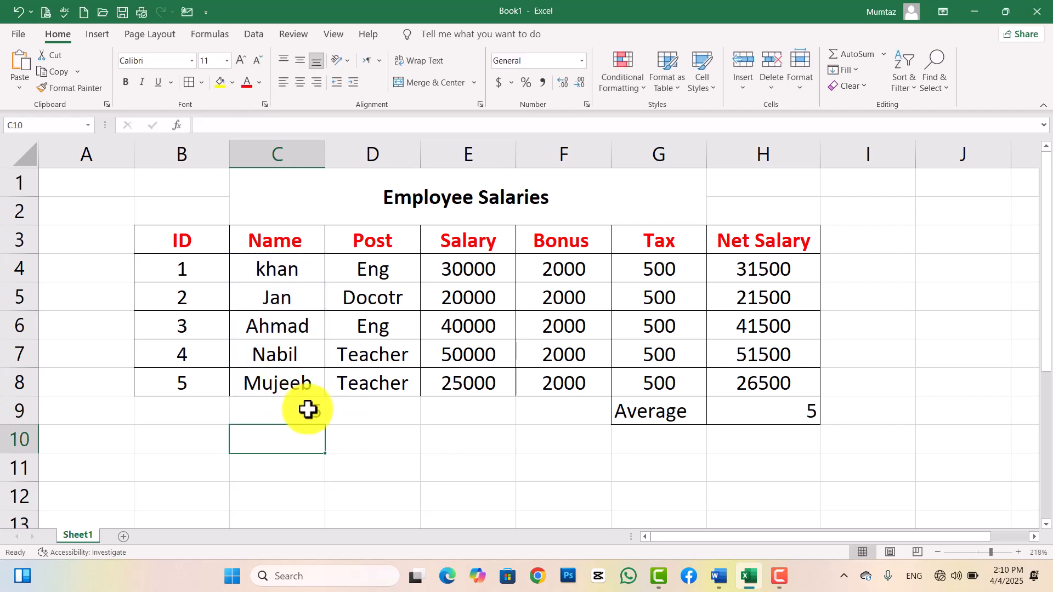
pyautogui.click(295, 413)
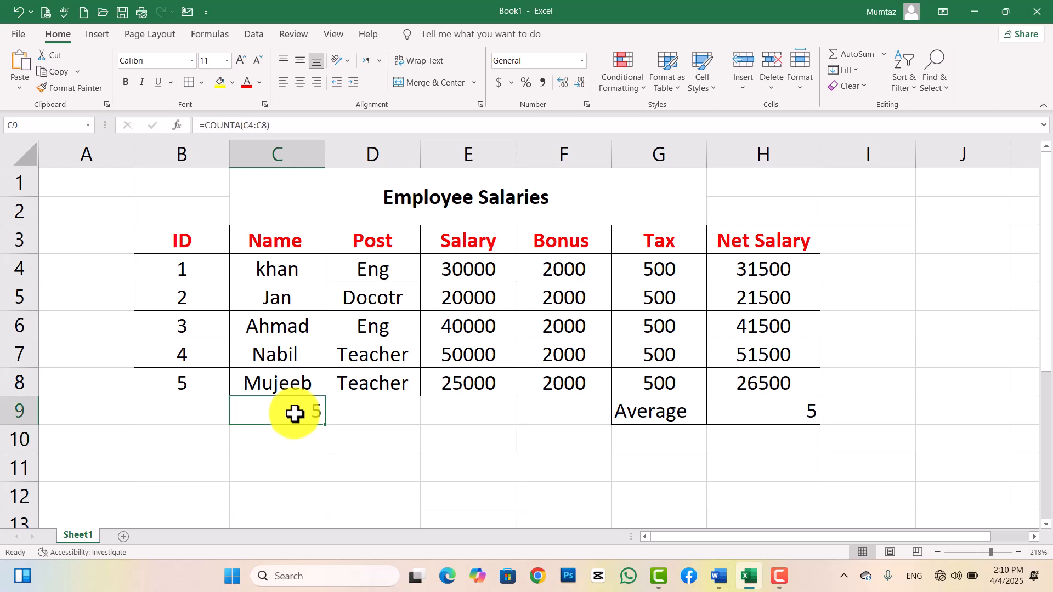
# Clear the COUNTA result from C9 so it is empty again.
pyautogui.press('BackSpace')
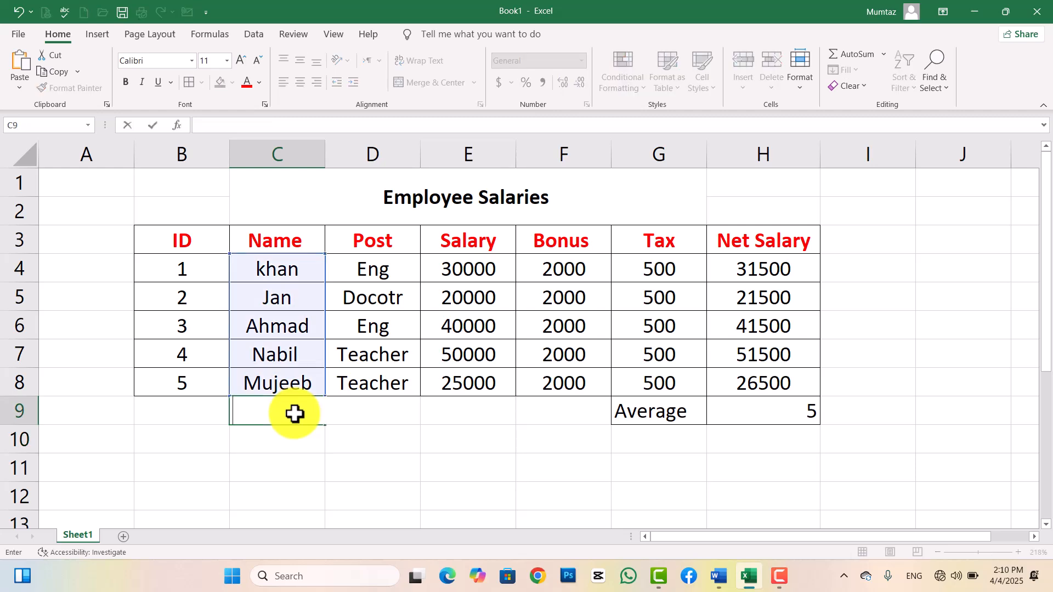
pyautogui.click(457, 414)
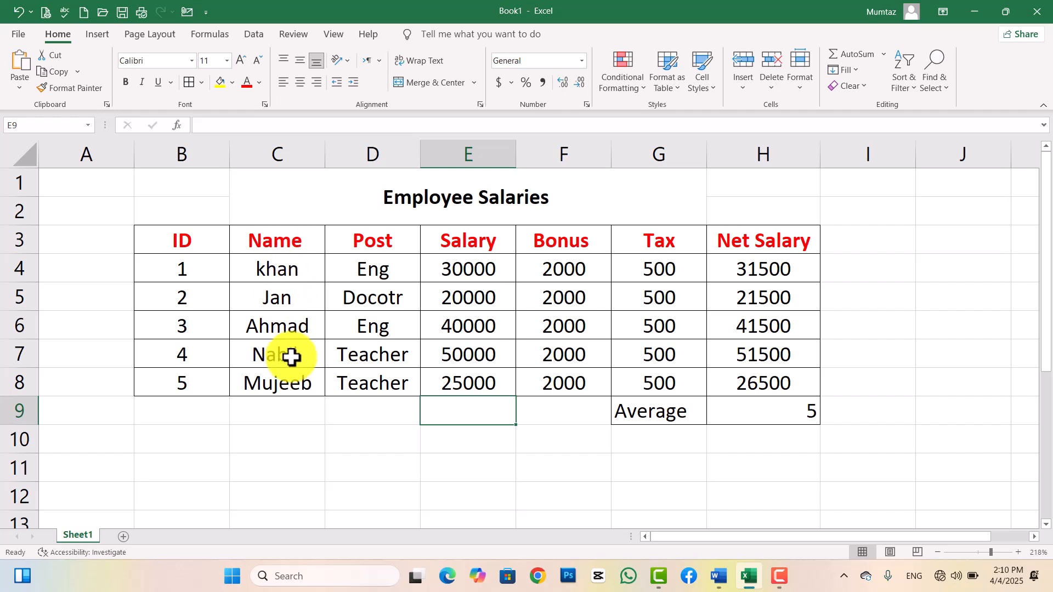
pyautogui.click(294, 403)
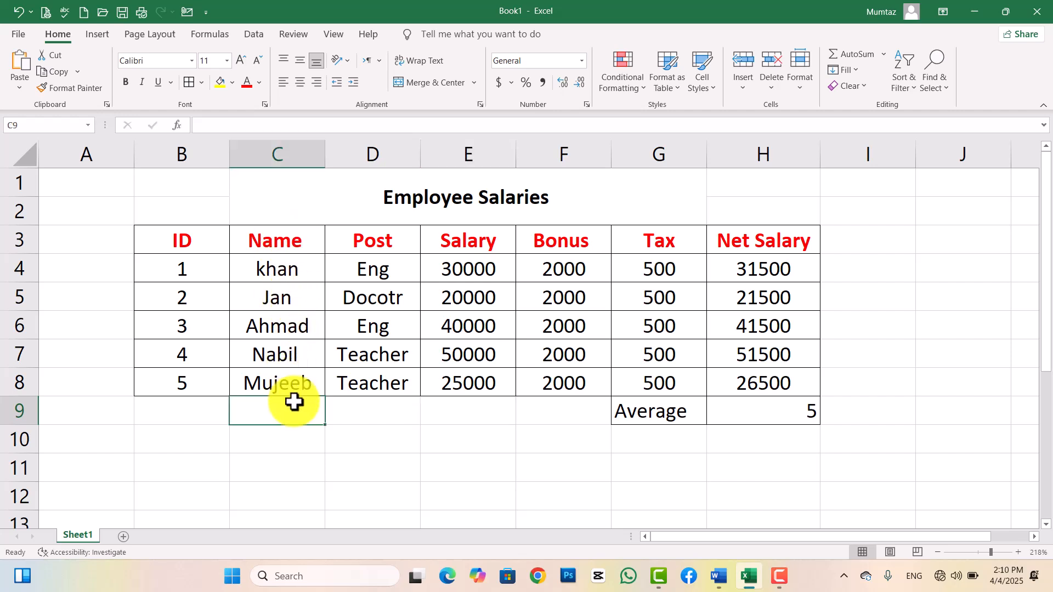
pyautogui.click(883, 55)
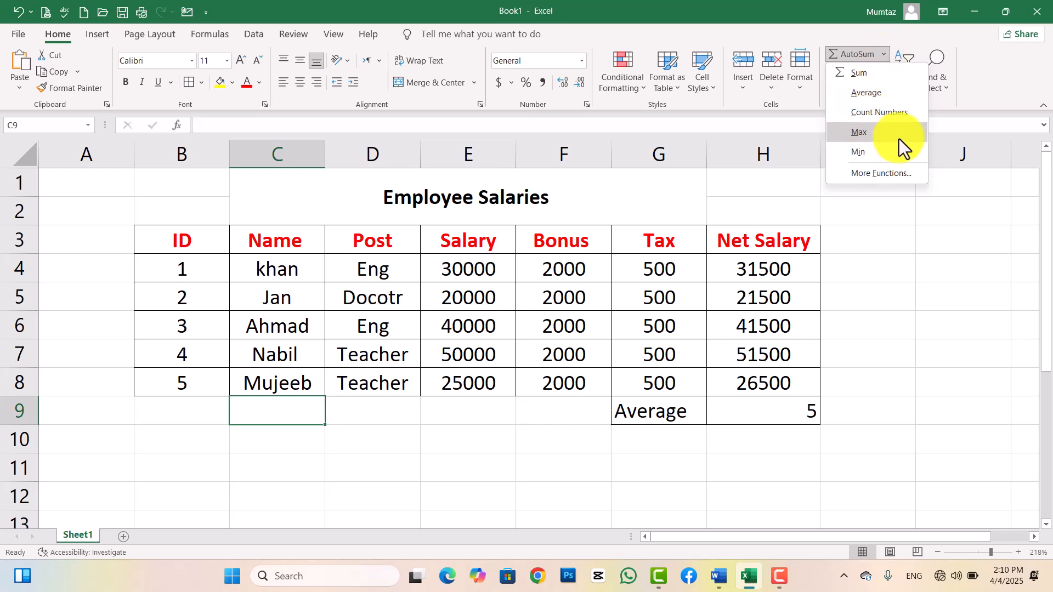
pyautogui.click(917, 307)
# Replace H9's count with =MAX(H4:H8), showing the highest net salary 51500.
pyautogui.click(779, 402)
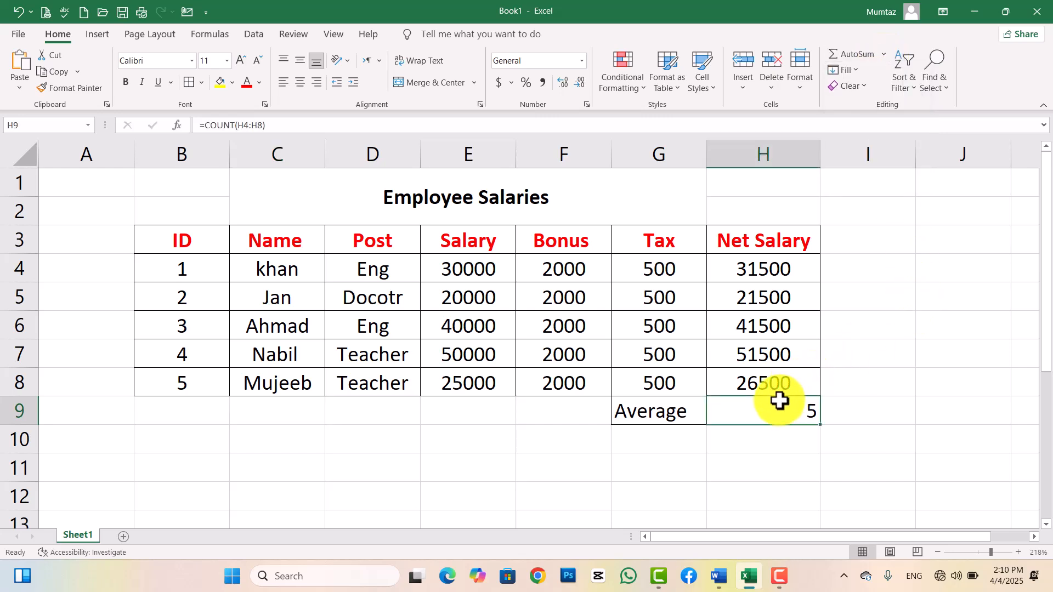
pyautogui.hotkey('ctrl', 'z')
pyautogui.click(964, 393)
pyautogui.click(784, 412)
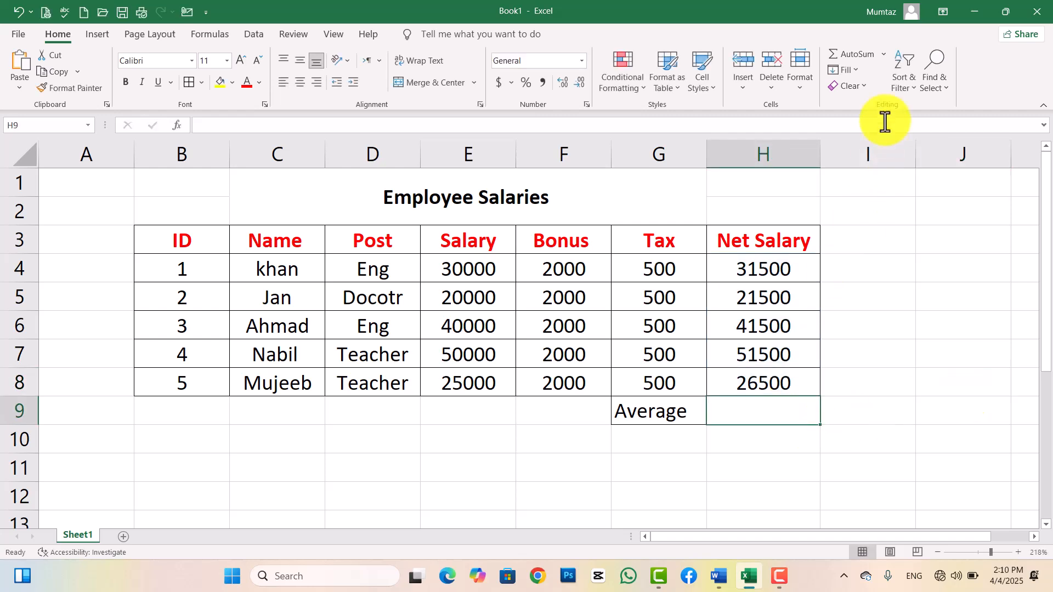
pyautogui.click(882, 57)
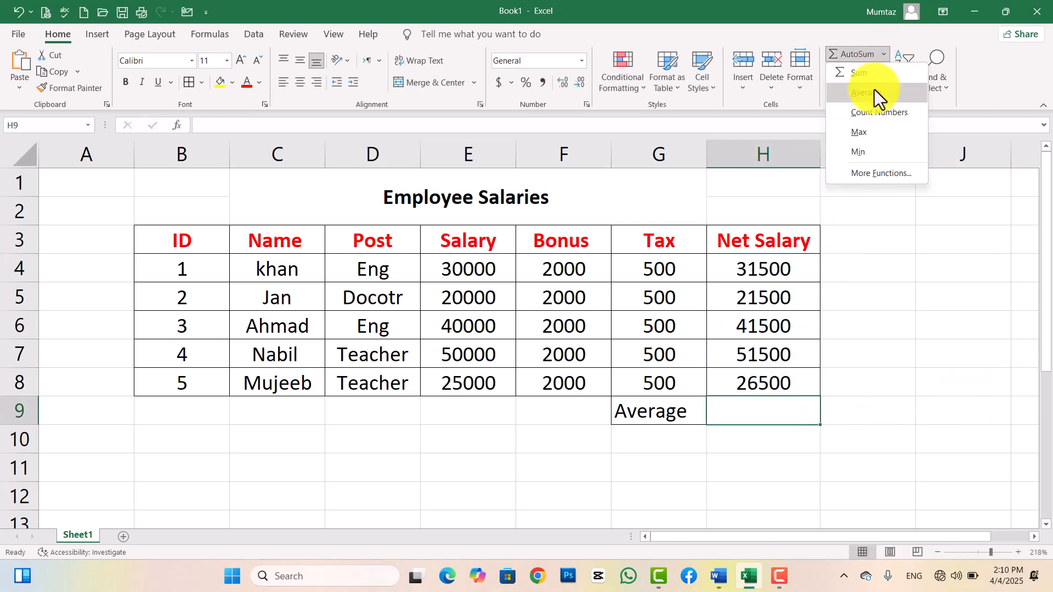
pyautogui.click(864, 132)
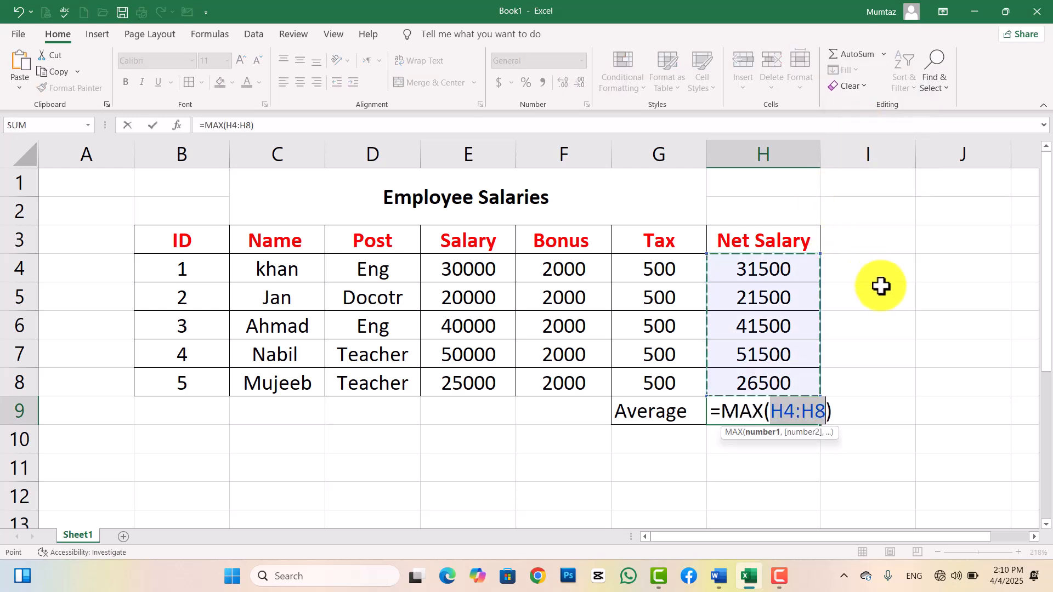
pyautogui.press('Return')
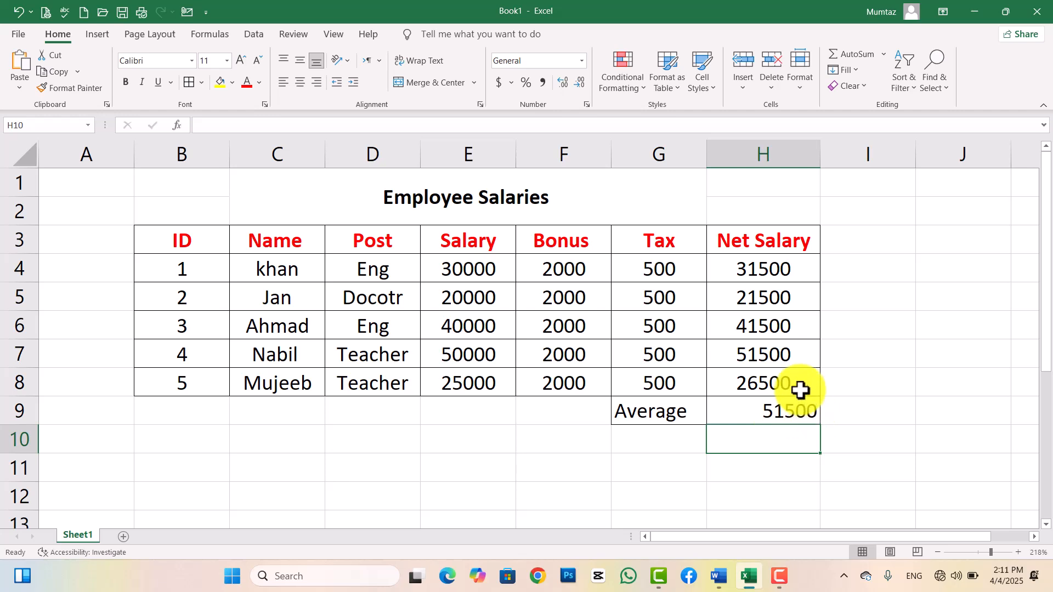
pyautogui.click(770, 356)
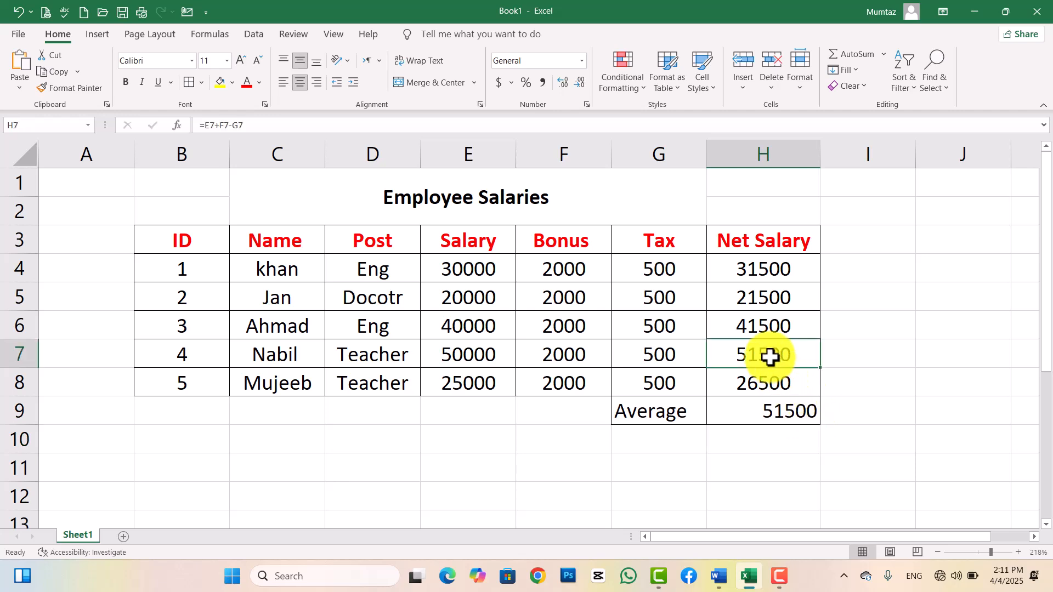
# Undo the maximum in H9 and insert =MIN(H4:H8), showing 21500.
pyautogui.click(771, 411)
pyautogui.hotkey('ctrl', 'z')
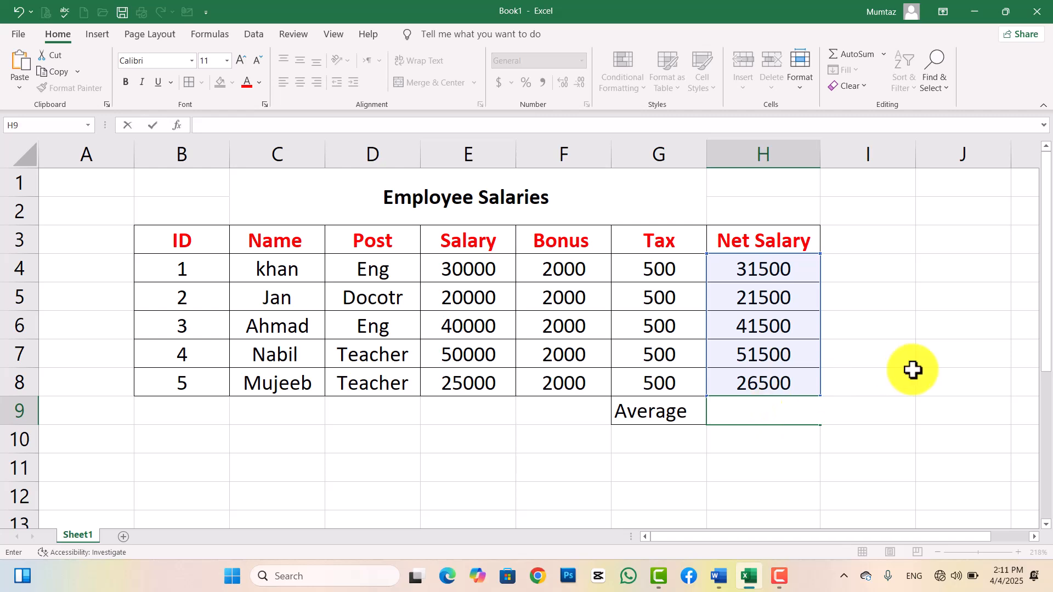
pyautogui.click(961, 366)
pyautogui.click(782, 407)
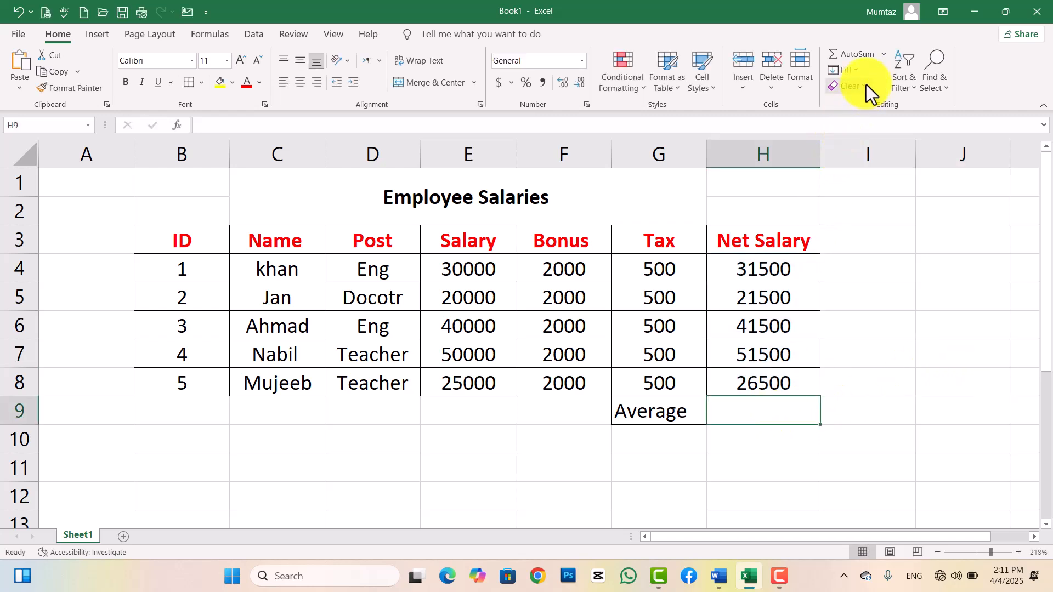
pyautogui.click(882, 54)
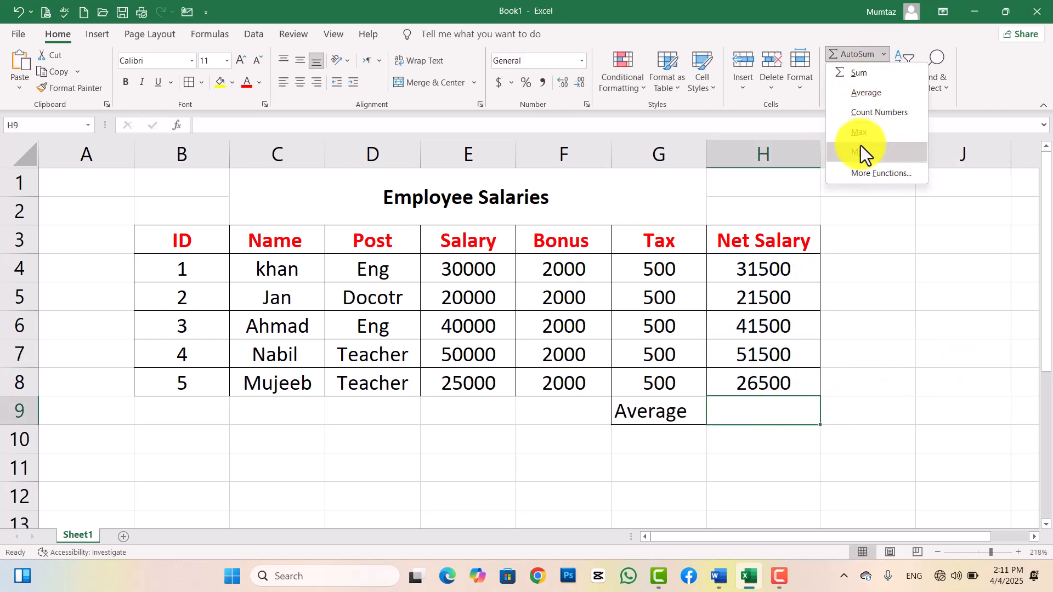
pyautogui.click(860, 152)
pyautogui.press('Return')
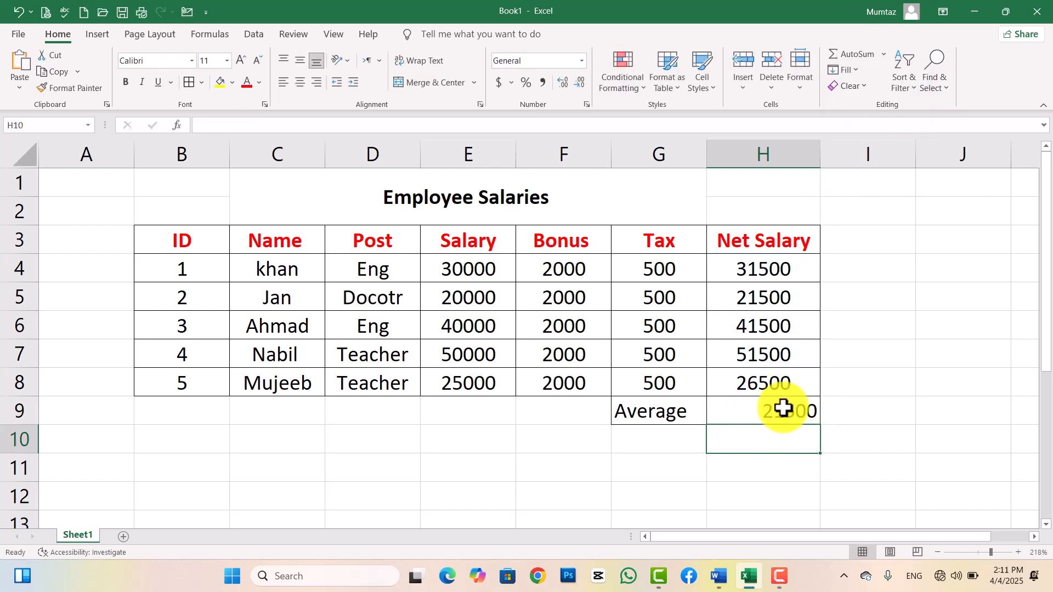
pyautogui.click(766, 296)
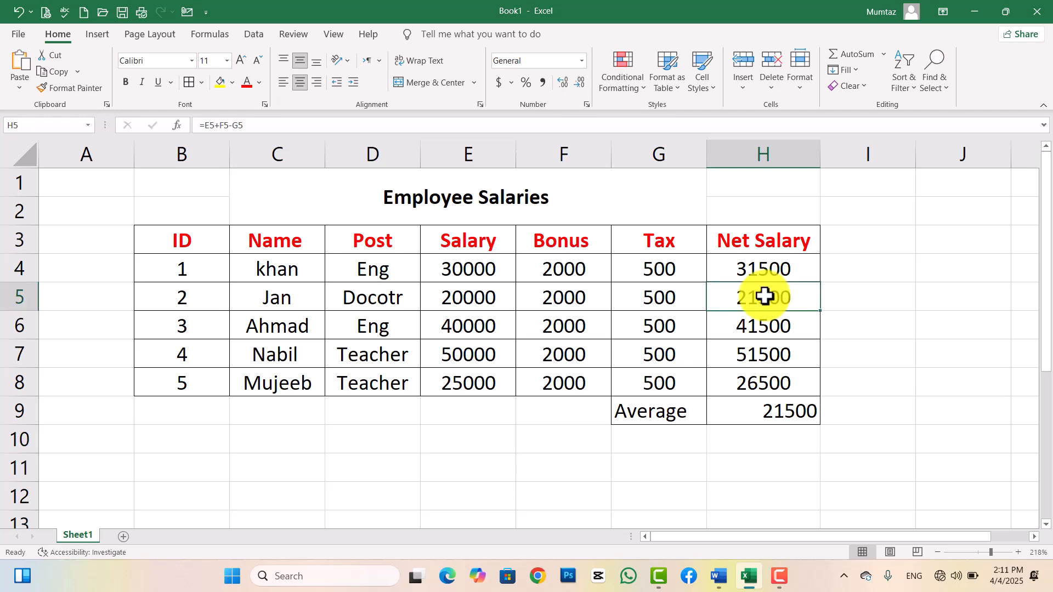
pyautogui.click(883, 58)
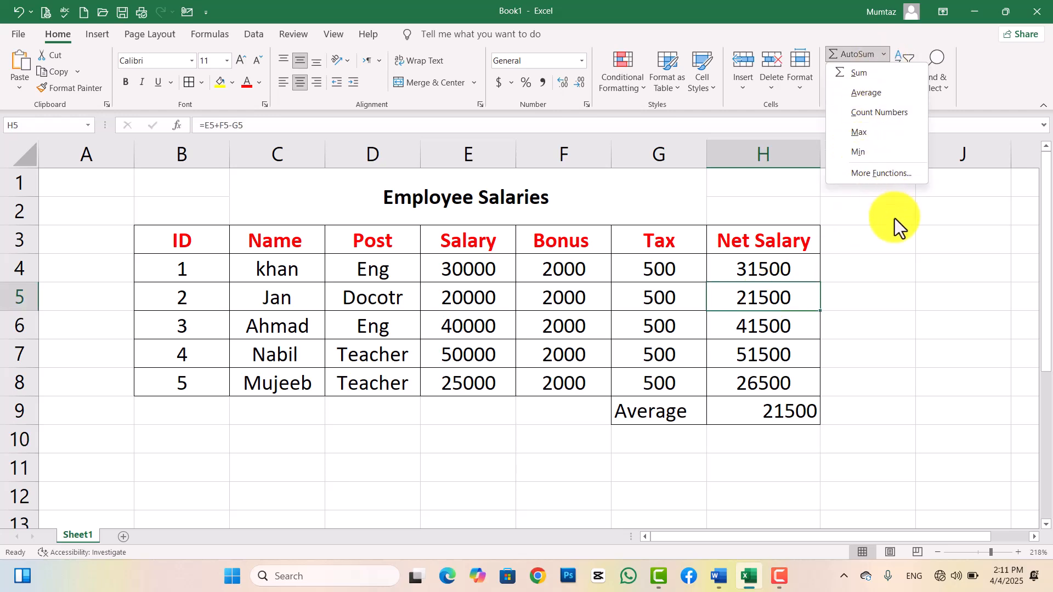
# Close the AutoSum list and bring up the Fill directions list (Down, Right, Up, Left).
pyautogui.click(212, 37)
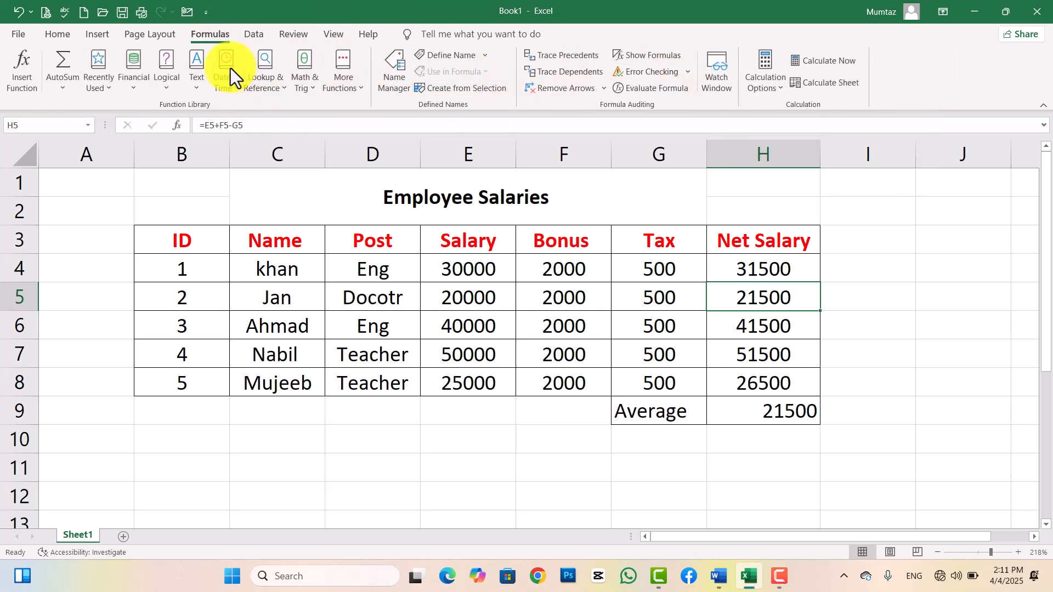
pyautogui.click(62, 33)
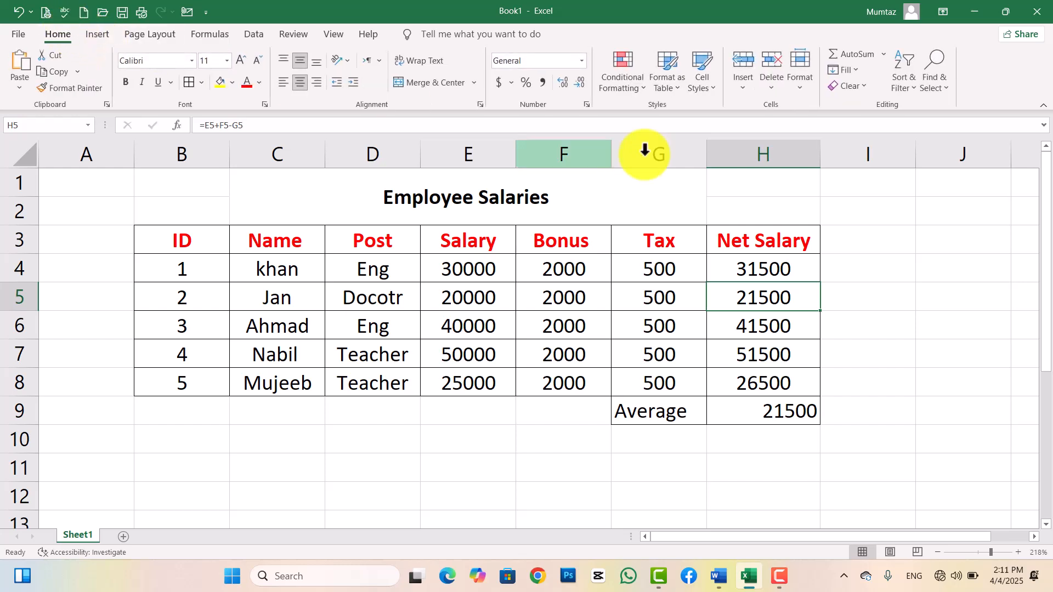
pyautogui.click(882, 54)
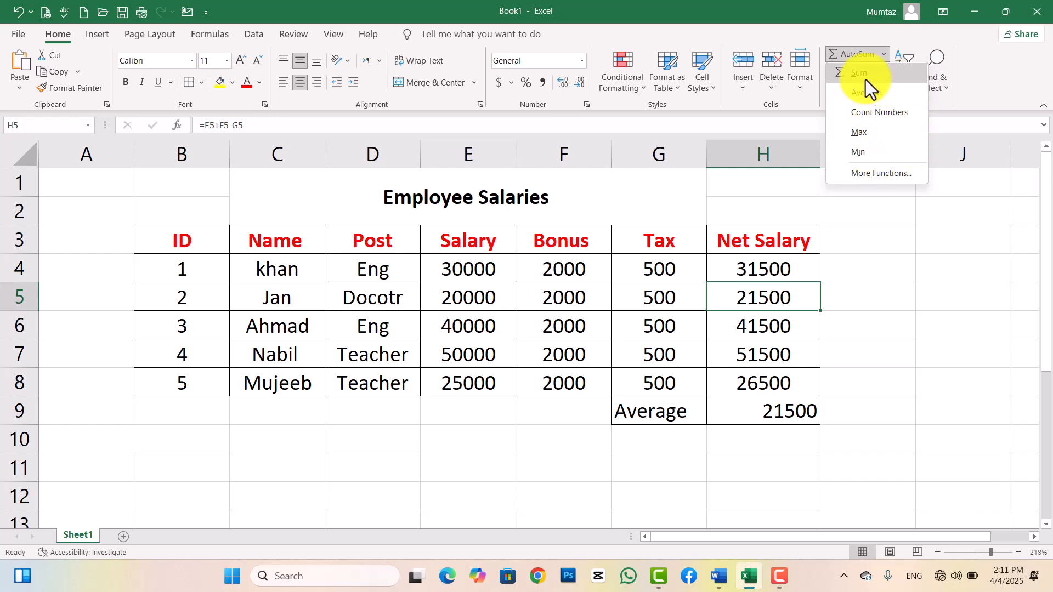
pyautogui.click(903, 294)
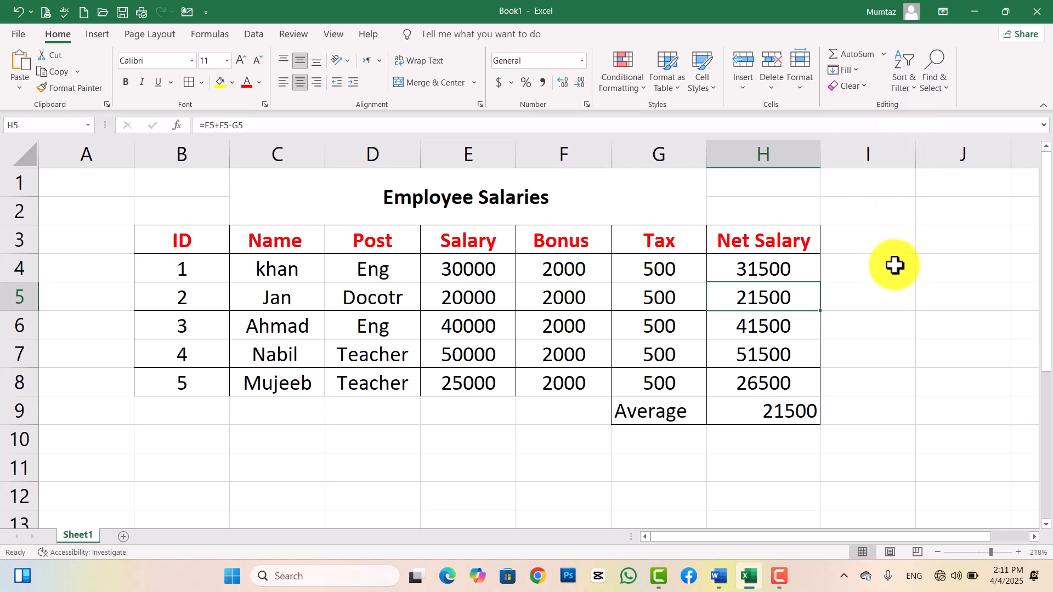
pyautogui.click(855, 73)
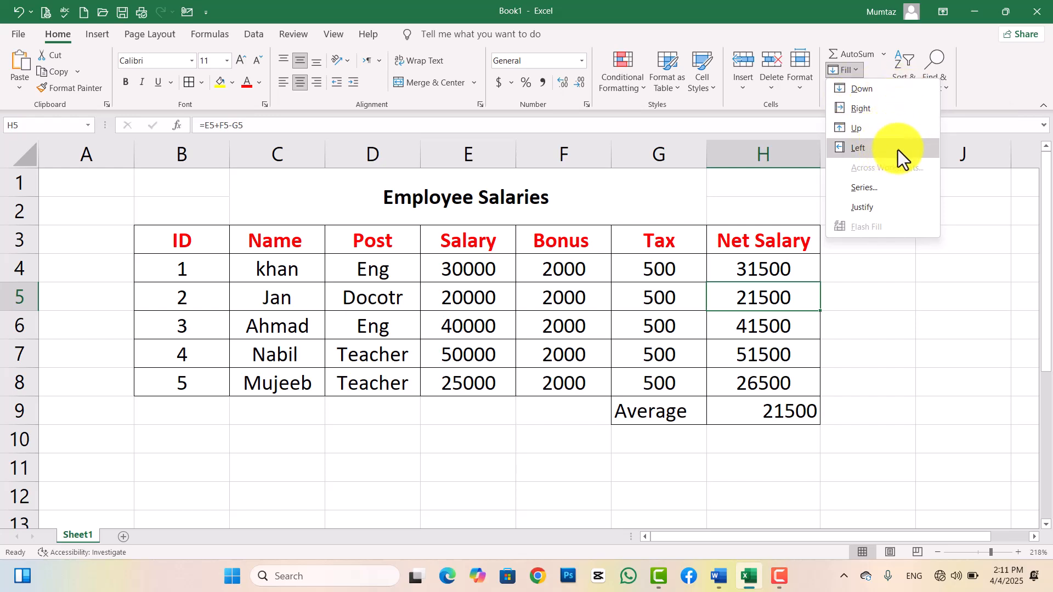
# Clear the Average label and 21500 from G9:H9, then delete sheet row 9.
pyautogui.click(903, 364)
pyautogui.moveTo(664, 416); pyautogui.dragTo(717, 411)
pyautogui.press('Delete')
pyautogui.click(737, 416)
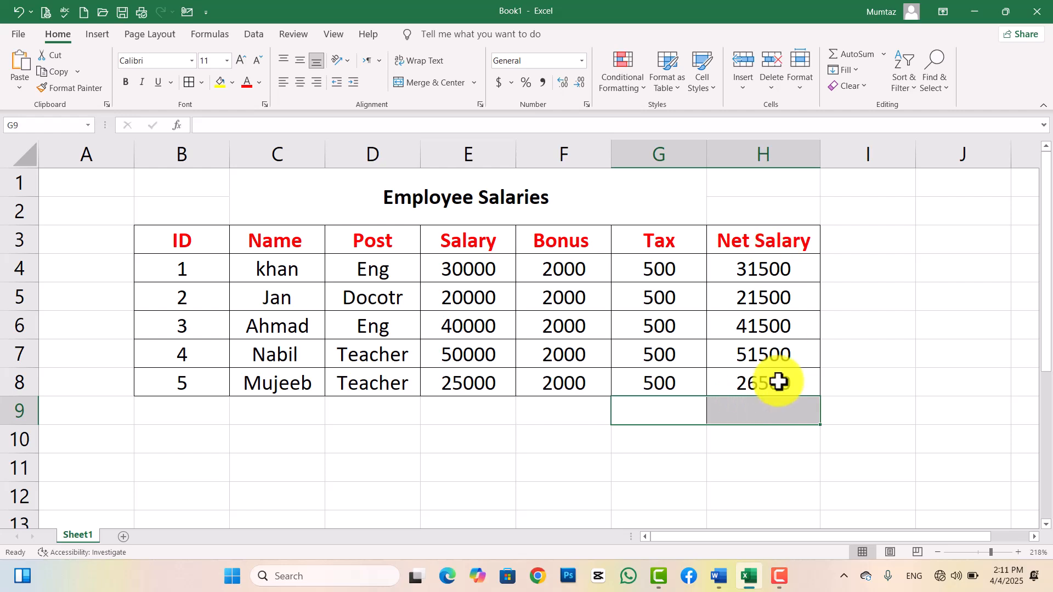
pyautogui.click(771, 89)
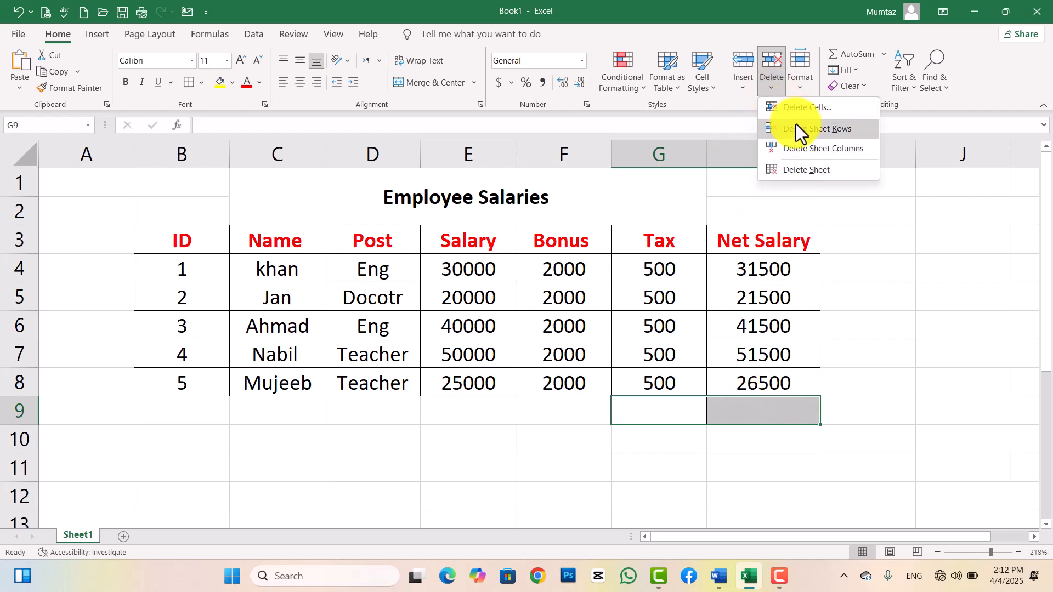
pyautogui.click(810, 129)
pyautogui.click(677, 467)
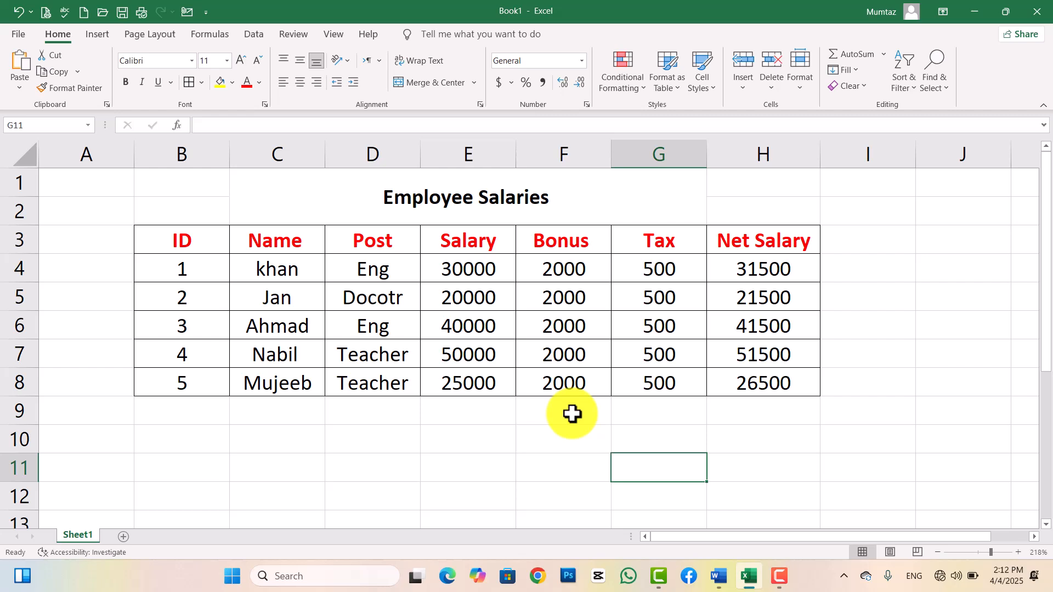
# Clear the Salary values in E5:E8, keeping 30000 in E4.
pyautogui.moveTo(458, 296); pyautogui.dragTo(493, 377)
pyautogui.press('Delete')
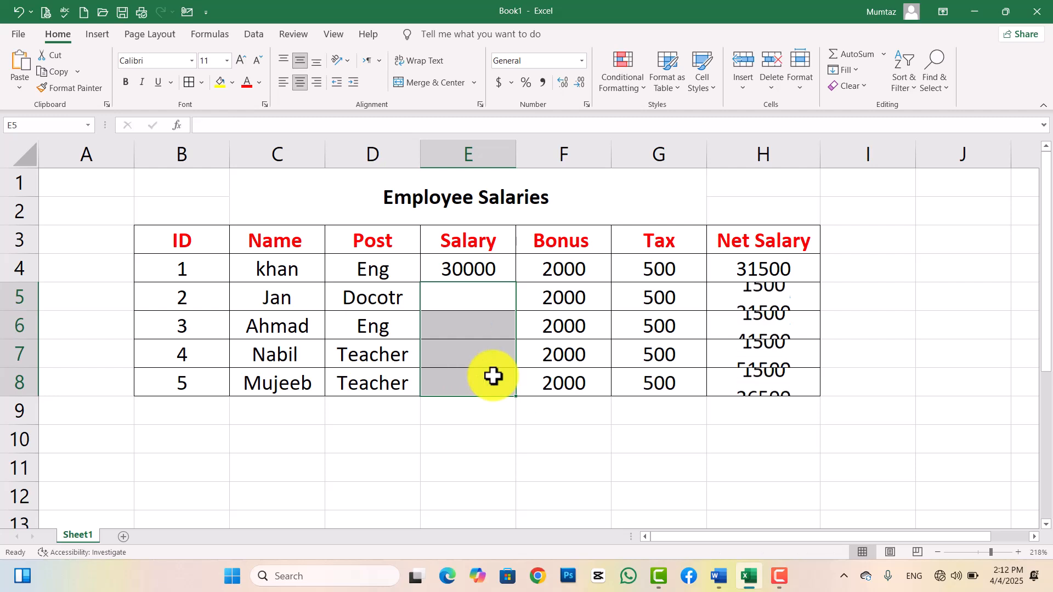
pyautogui.click(522, 497)
pyautogui.click(476, 267)
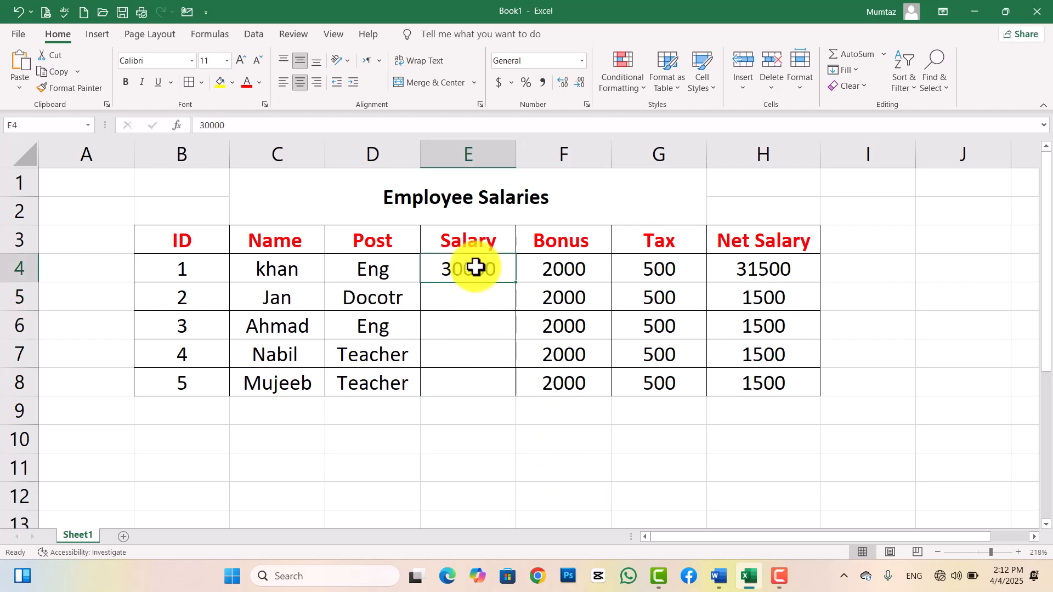
pyautogui.moveTo(475, 267); pyautogui.dragTo(475, 387)
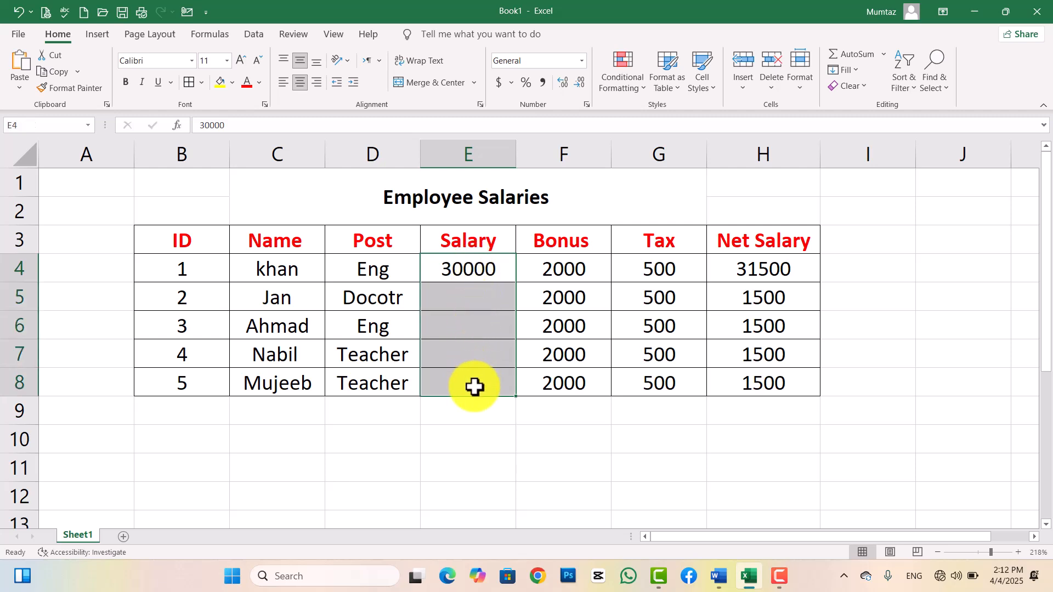
pyautogui.click(470, 438)
# Fill 30000 from E4 down through E8 so every Net Salary becomes 31500.
pyautogui.click(466, 250)
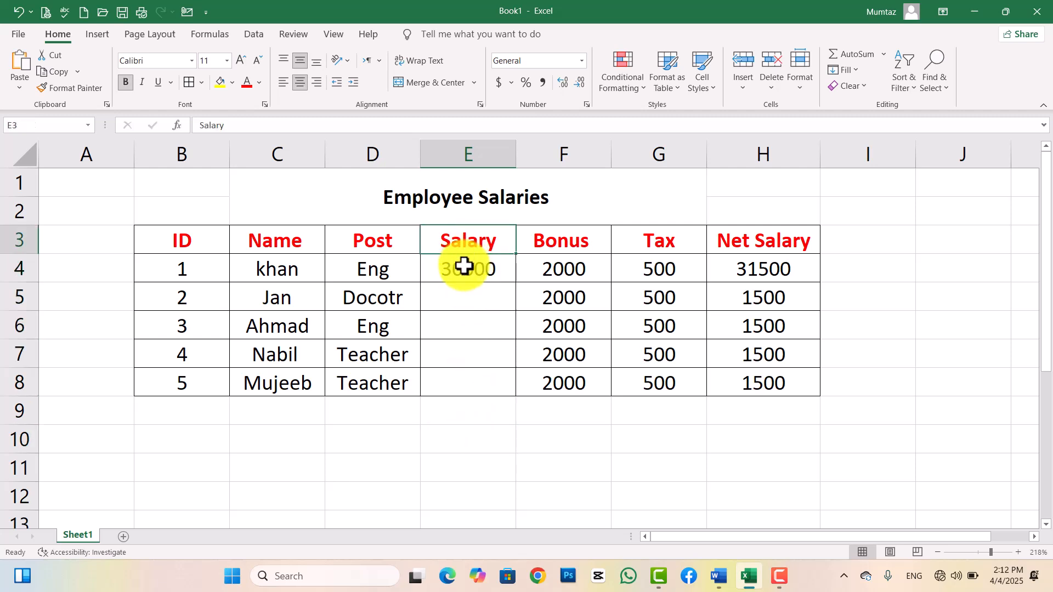
pyautogui.click(475, 269)
pyautogui.moveTo(515, 282); pyautogui.dragTo(511, 383)
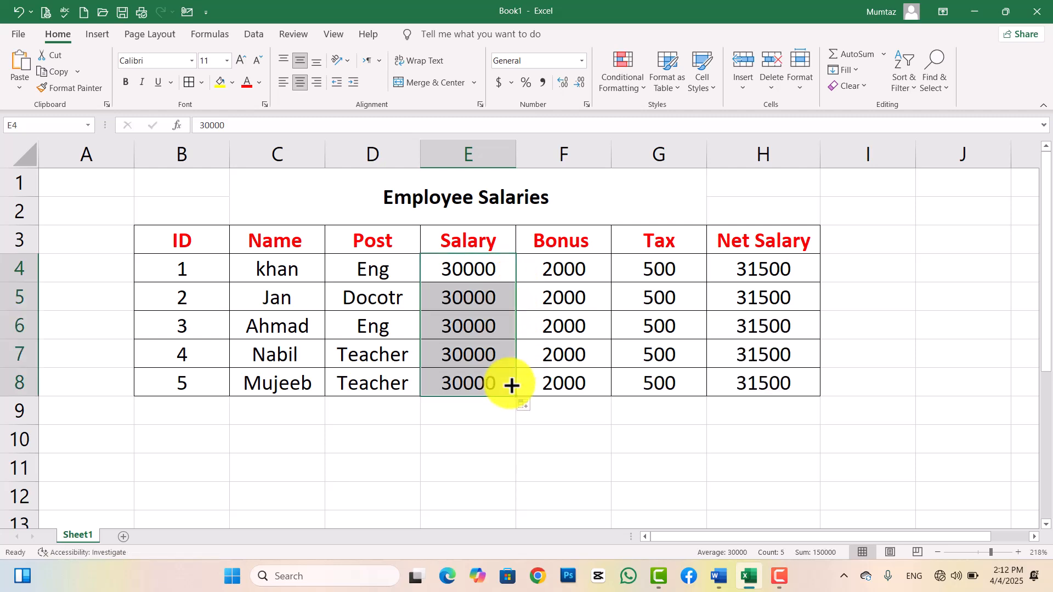
pyautogui.hotkey('ctrl', 'z')
pyautogui.click(491, 406)
pyautogui.click(476, 267)
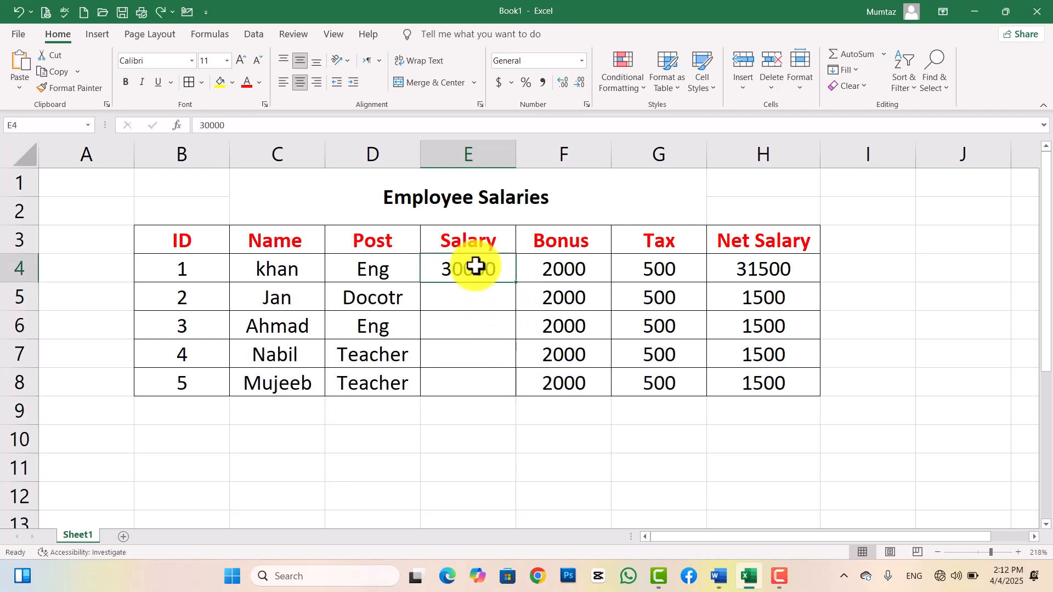
pyautogui.moveTo(475, 269); pyautogui.dragTo(474, 385)
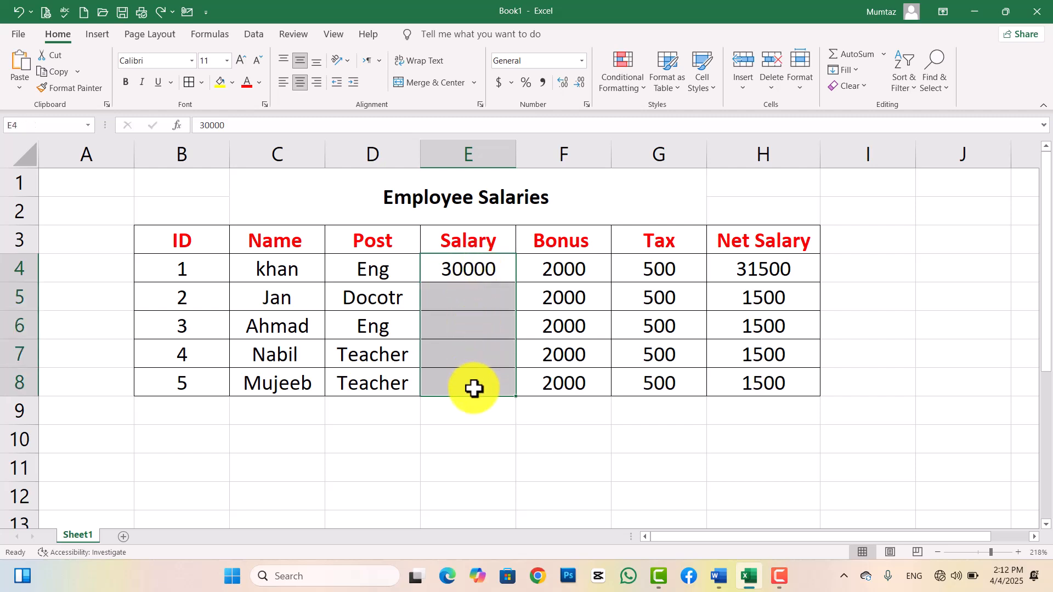
pyautogui.click(857, 69)
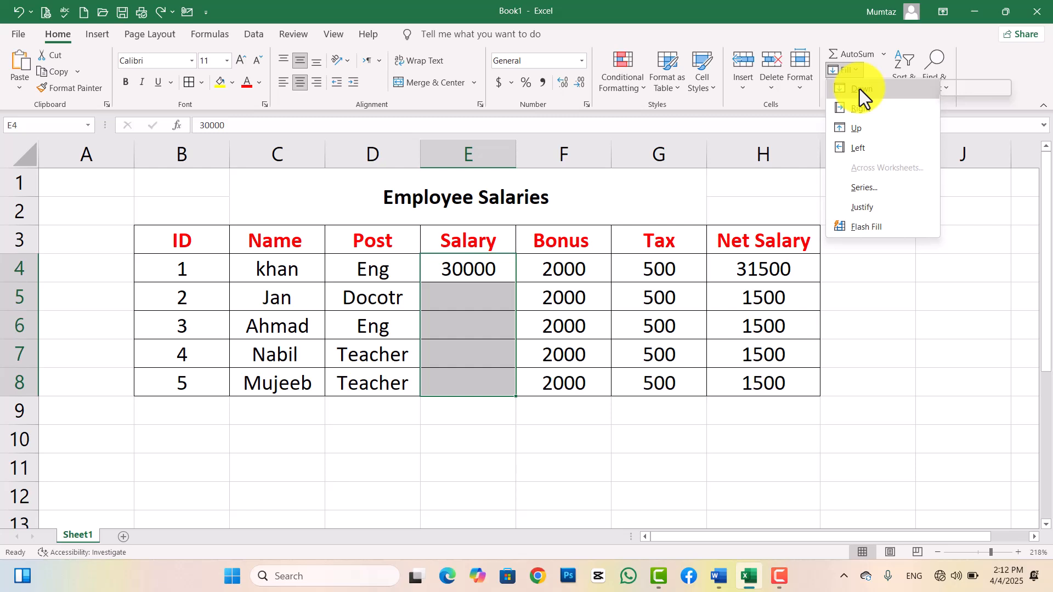
pyautogui.click(860, 89)
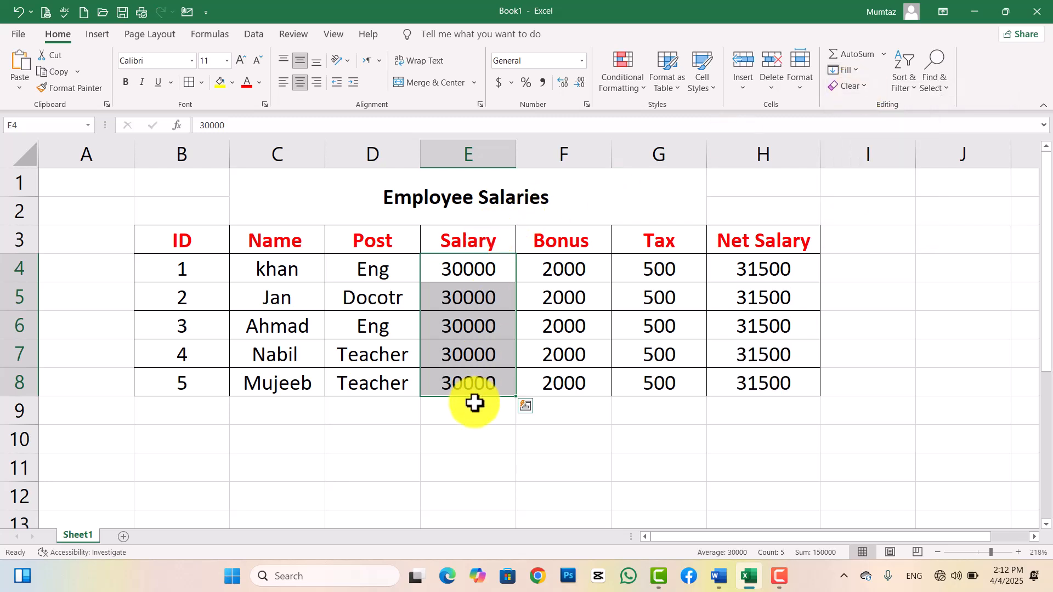
# Select the first employee's Salary, Bonus and Tax cells and check Fill options without filling.
pyautogui.click(550, 273)
pyautogui.moveTo(500, 270); pyautogui.dragTo(646, 268)
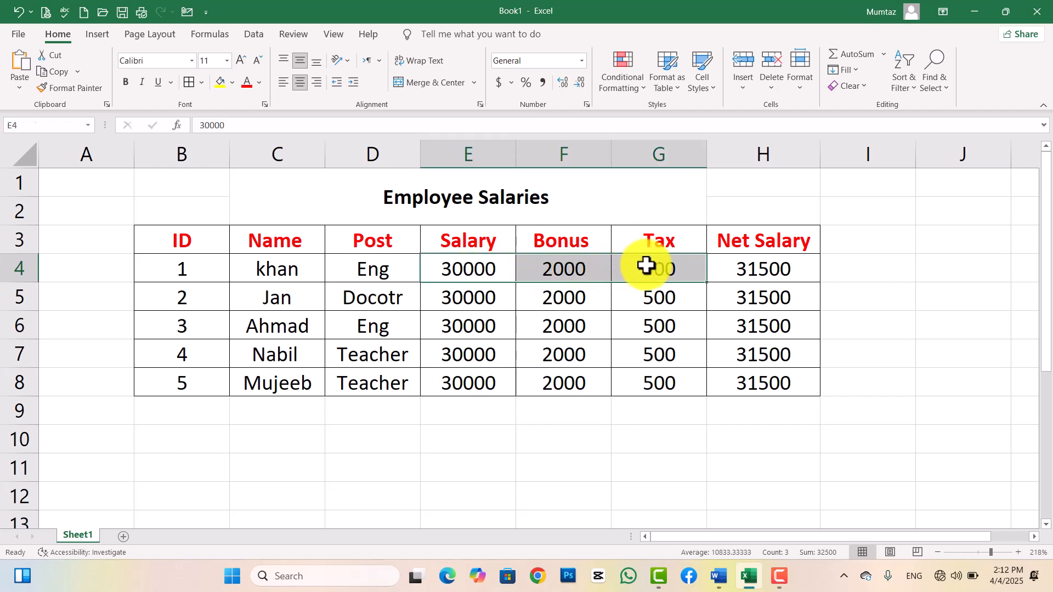
pyautogui.click(853, 71)
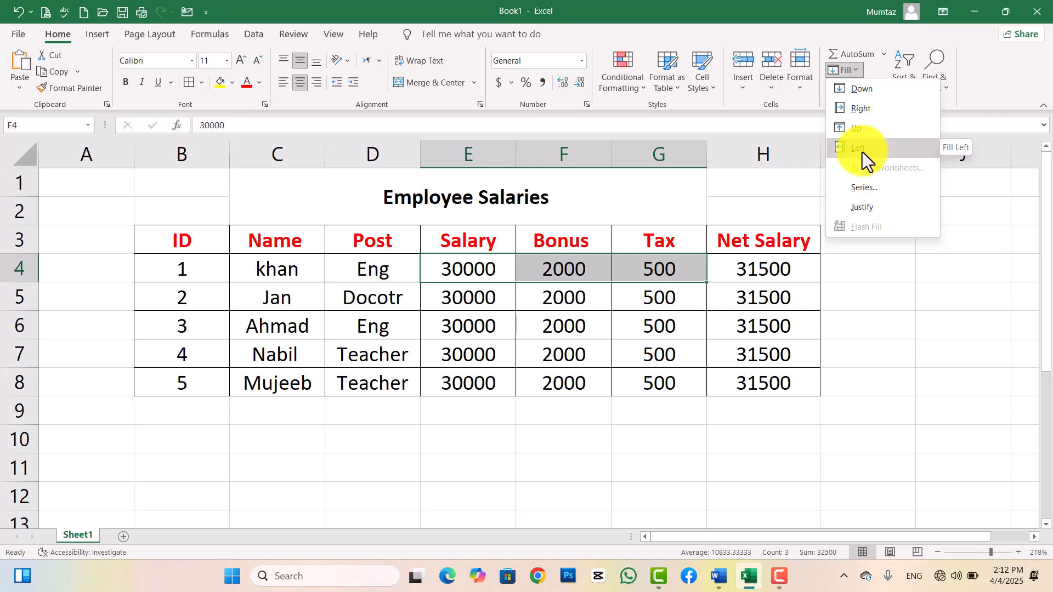
pyautogui.click(541, 451)
# Fill the 30000 salary from E4 right into the Bonus cell F4.
pyautogui.click(573, 271)
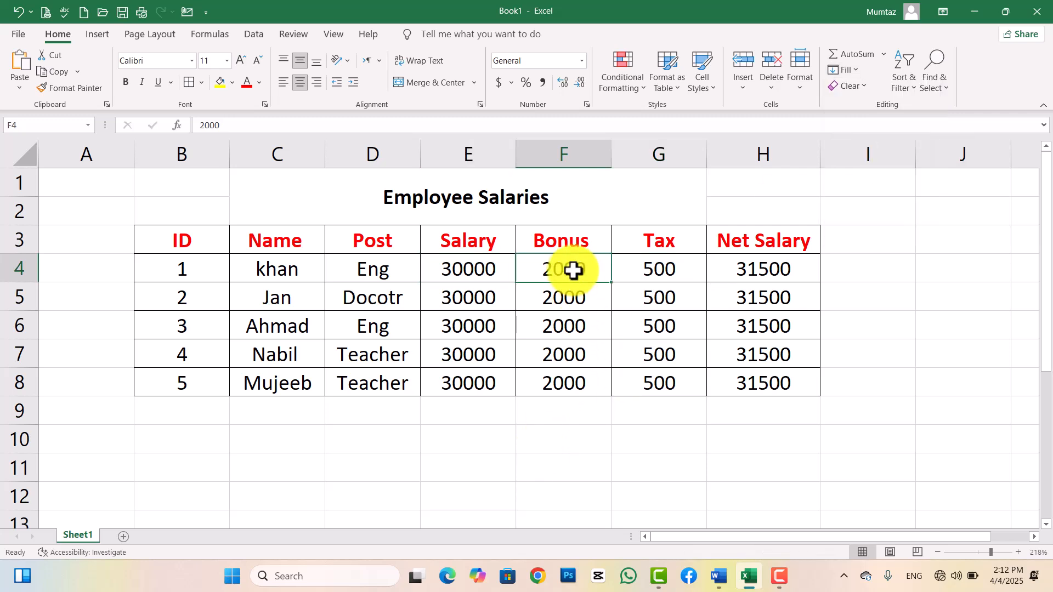
pyautogui.moveTo(573, 271); pyautogui.dragTo(506, 270)
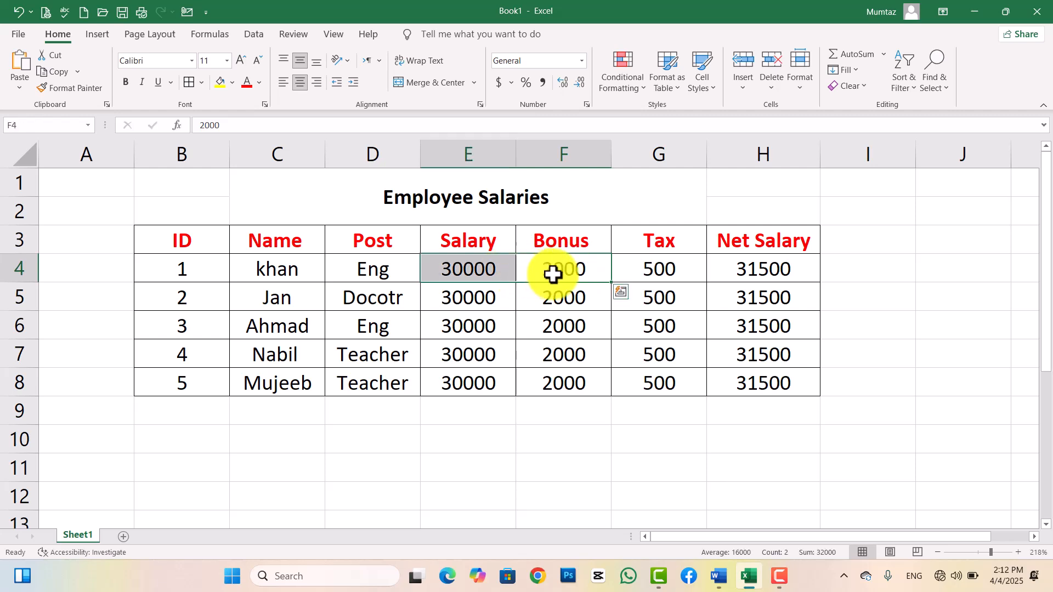
pyautogui.click(848, 70)
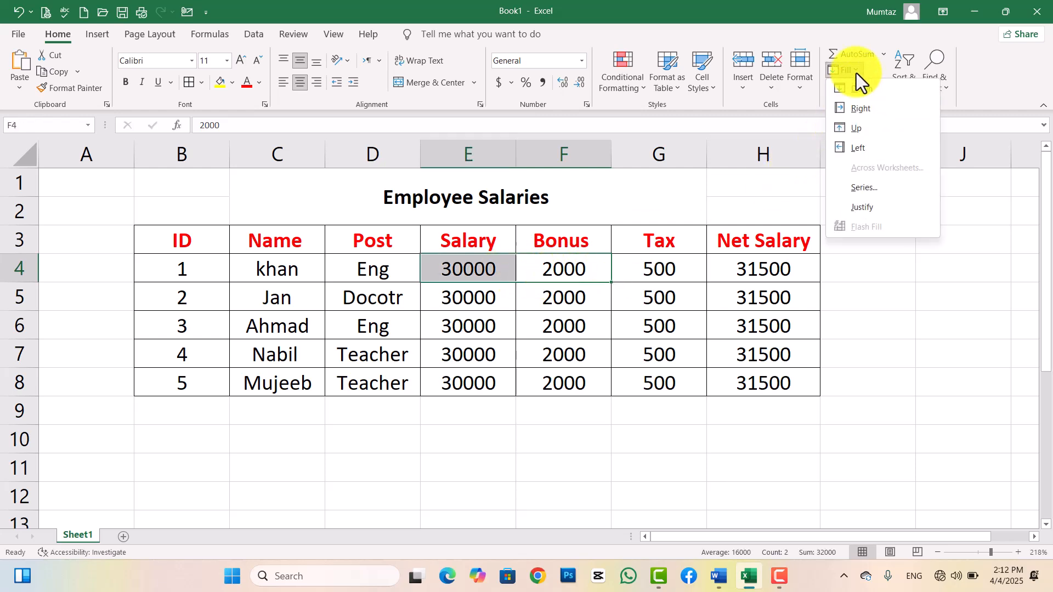
pyautogui.click(860, 109)
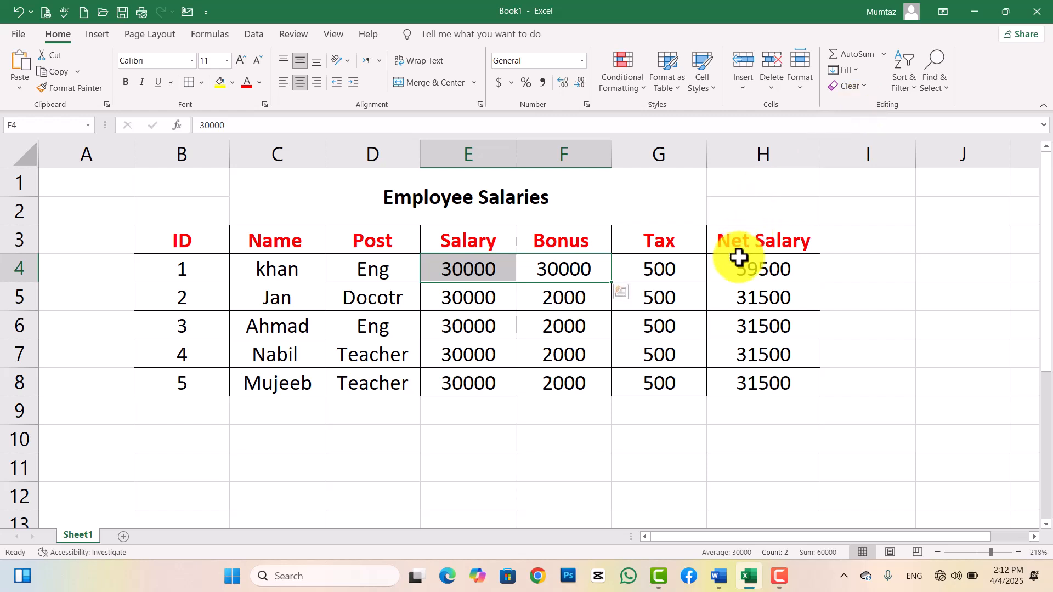
# Fill the 500 tax from G4 left into F4, making Khan's Bonus 500.
pyautogui.moveTo(655, 268); pyautogui.dragTo(585, 268)
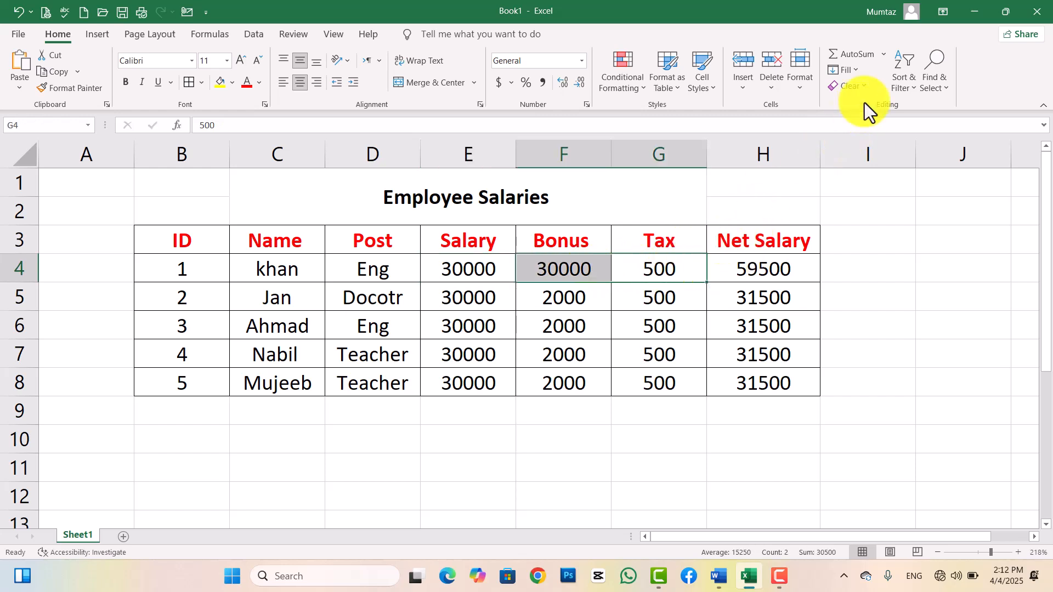
pyautogui.click(860, 69)
pyautogui.click(857, 152)
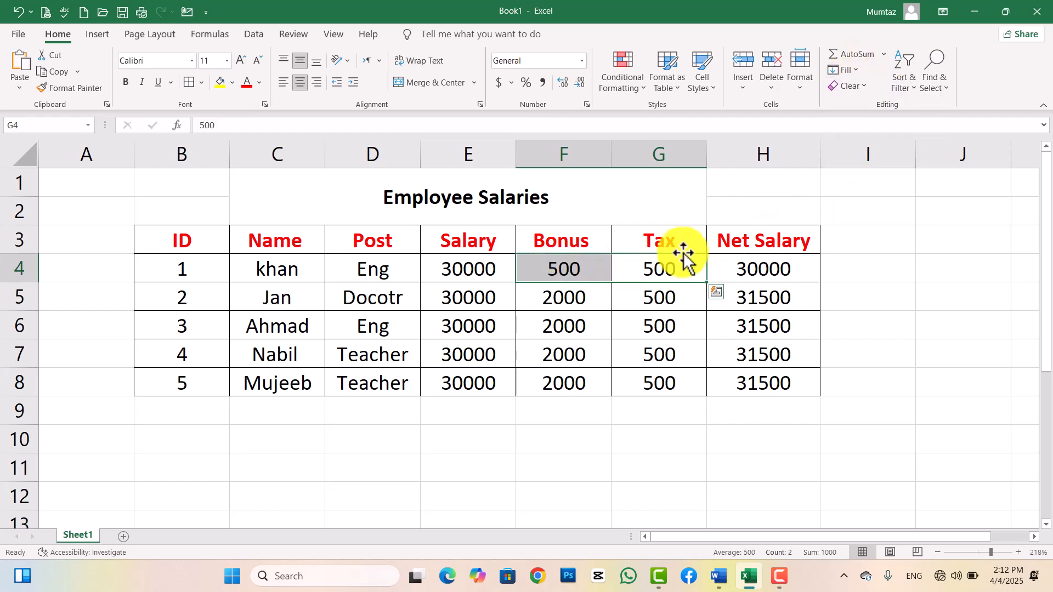
# Check the Across Worksheets fill option without using it, then select the Employee Salaries title.
pyautogui.click(855, 74)
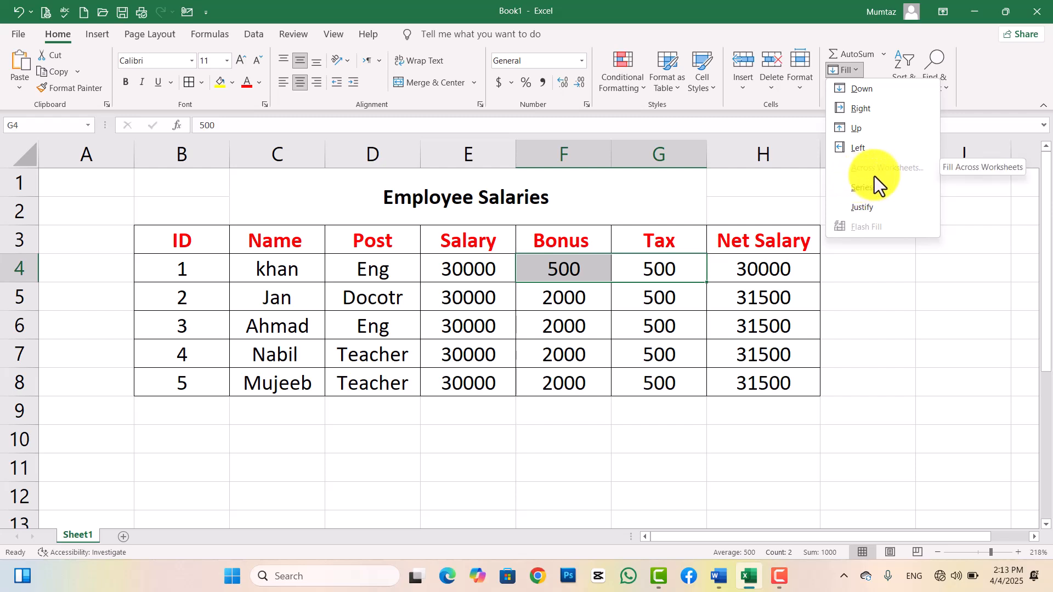
pyautogui.click(919, 268)
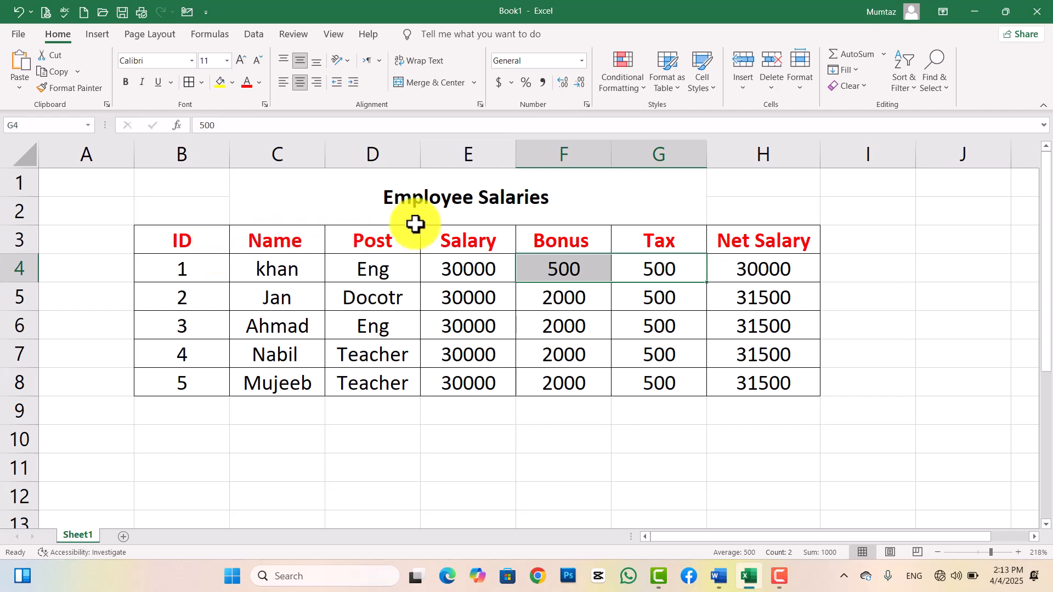
pyautogui.click(396, 201)
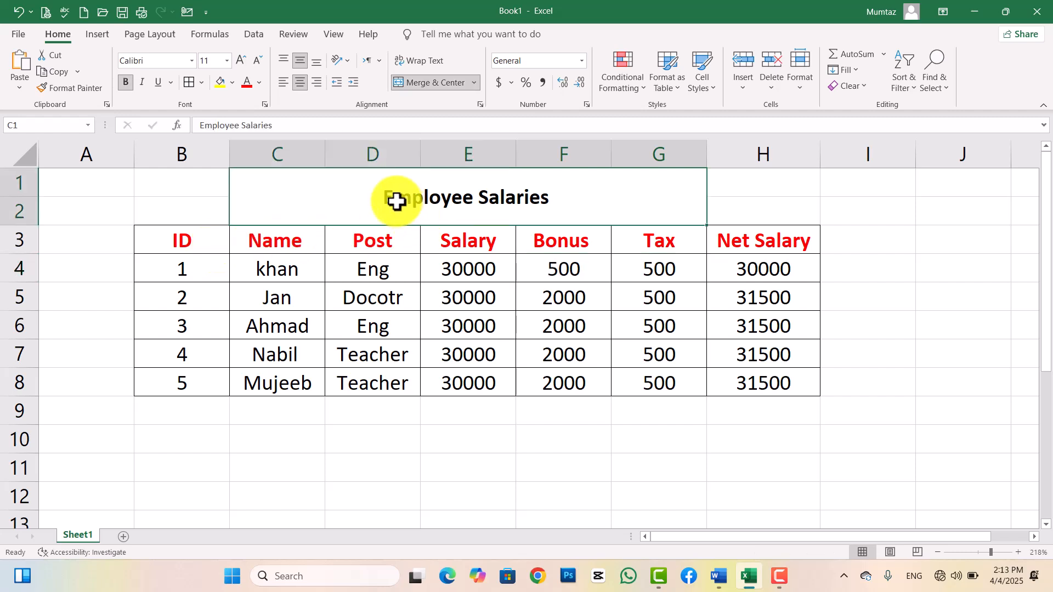
# Rename the first sheet to 'Jan Salary', correcting a typo in the name.
pyautogui.rightClick(84, 535)
pyautogui.click(131, 380)
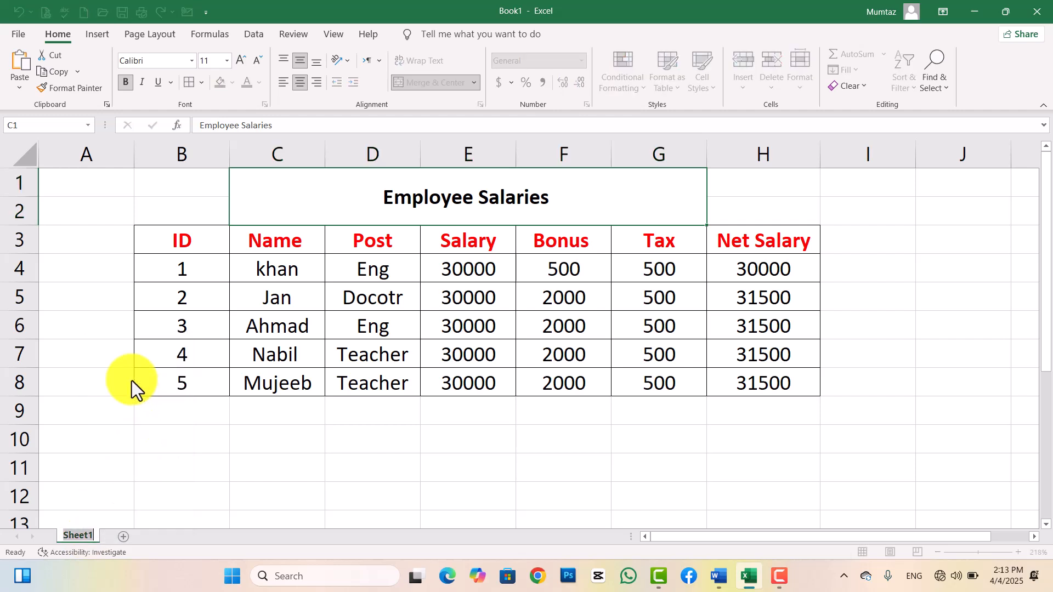
pyautogui.write('Jan Sallary')
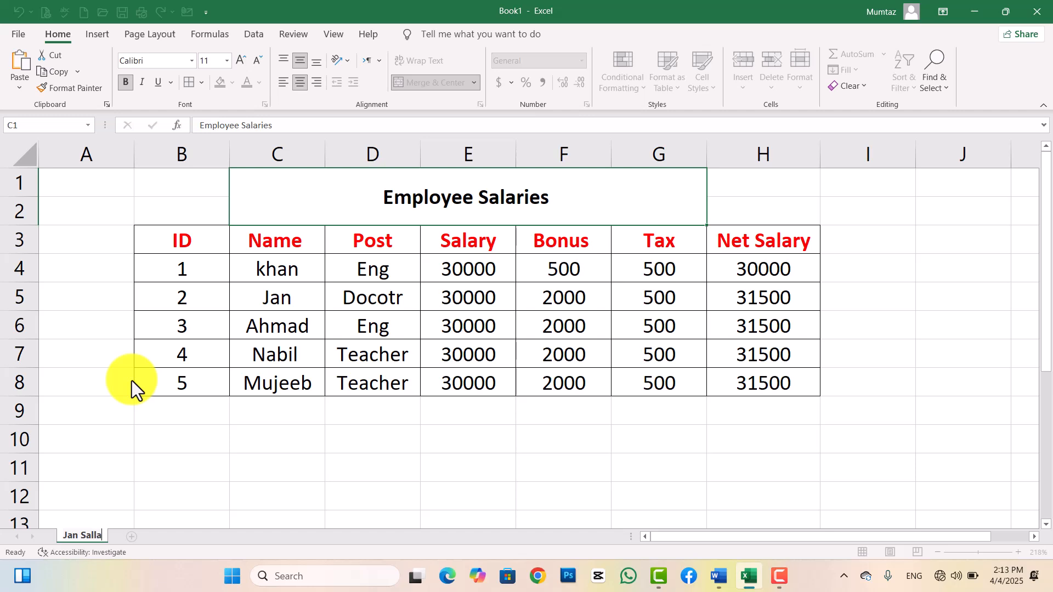
pyautogui.press('BackSpace')
pyautogui.press('BackSpace')
pyautogui.press('BackSpace')
pyautogui.press('BackSpace')
pyautogui.write('ary')
pyautogui.click(222, 468)
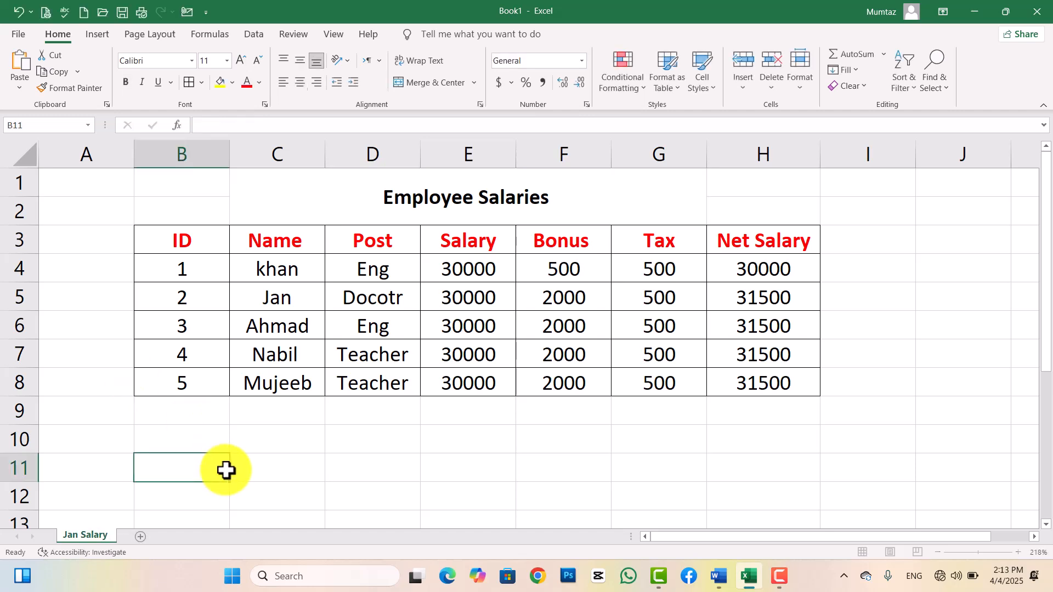
# Add a new sheet named 'Feb Salary', then return to Jan Salary.
pyautogui.click(141, 536)
pyautogui.rightClick(147, 535)
pyautogui.click(176, 386)
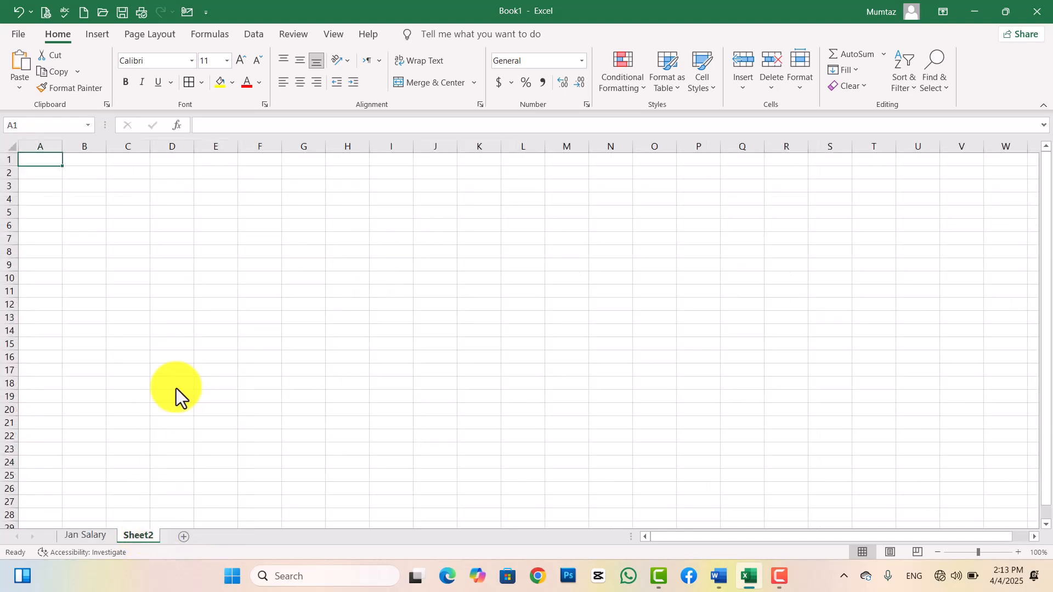
pyautogui.write('Fe')
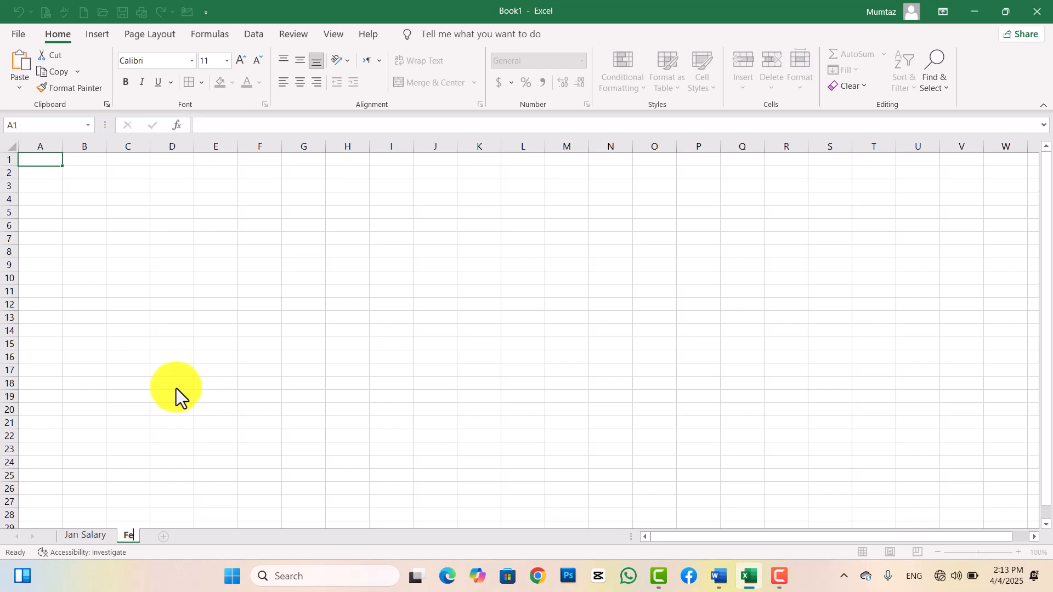
pyautogui.write('b Salary')
pyautogui.click(176, 389)
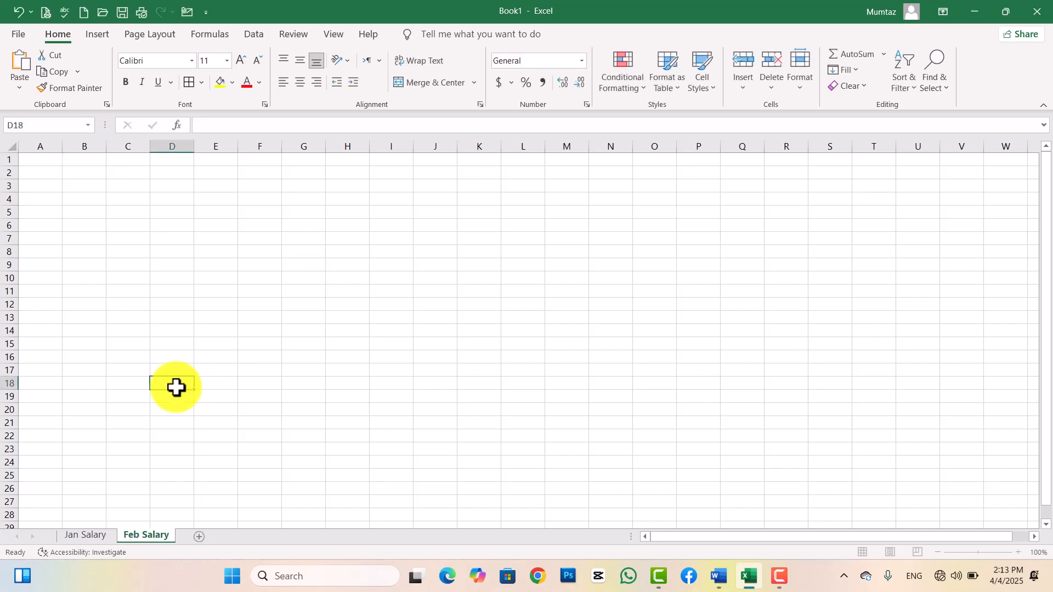
pyautogui.click(86, 531)
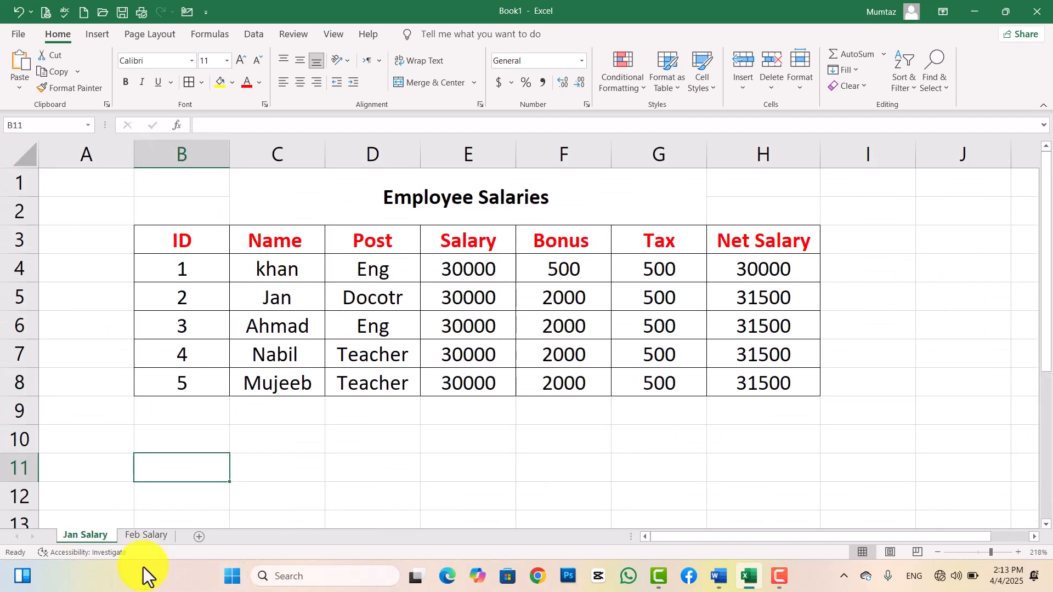
# Select the B1:H8 salary table and group the Feb Salary sheet with Jan Salary.
pyautogui.click(146, 536)
pyautogui.click(91, 534)
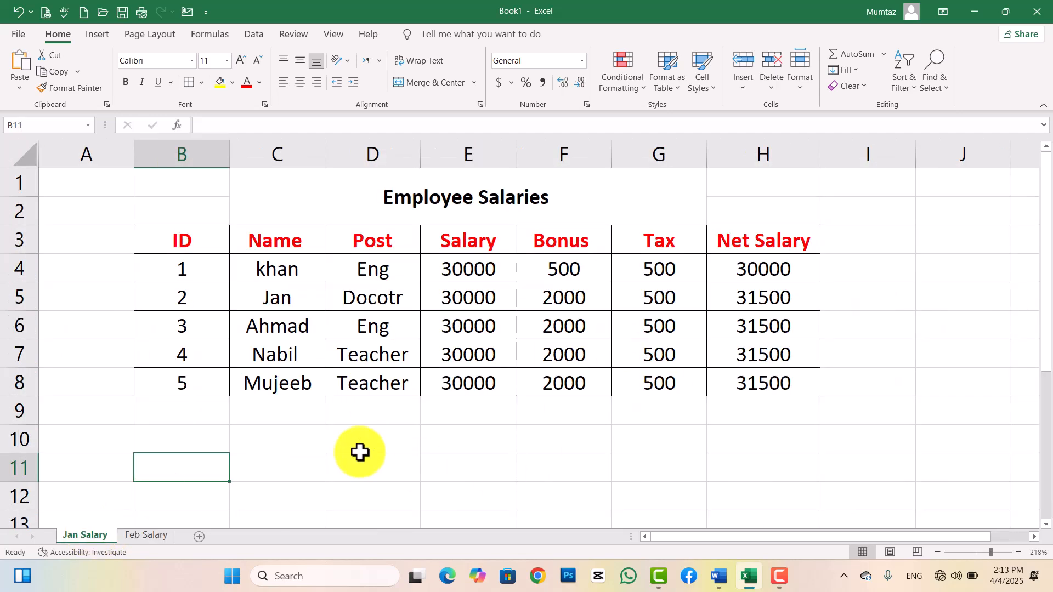
pyautogui.moveTo(192, 176); pyautogui.dragTo(759, 379)
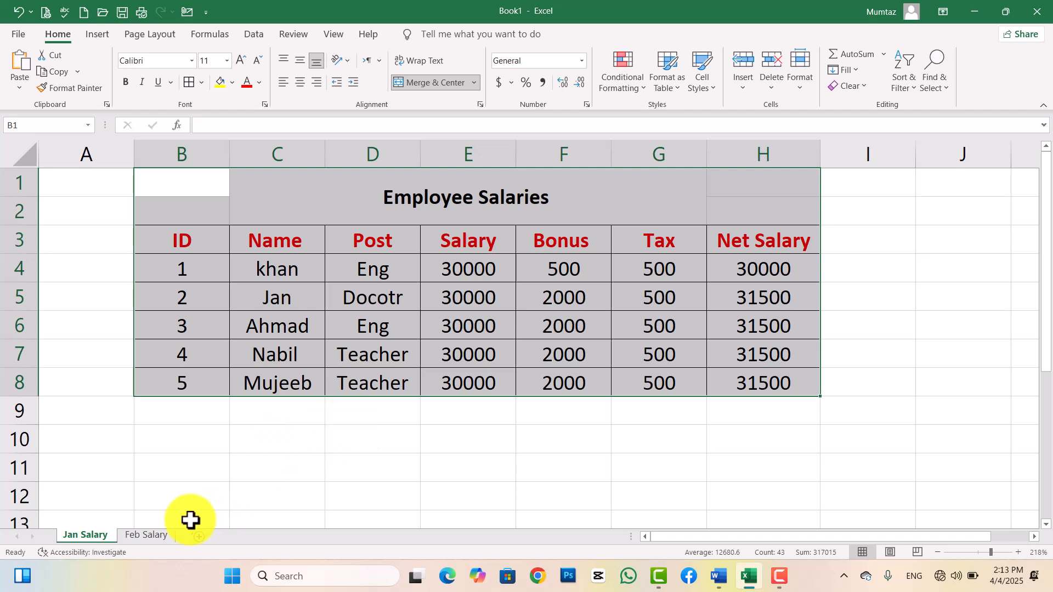
pyautogui.keyDown('ctrl'); pyautogui.click(146, 536); pyautogui.keyUp('ctrl')
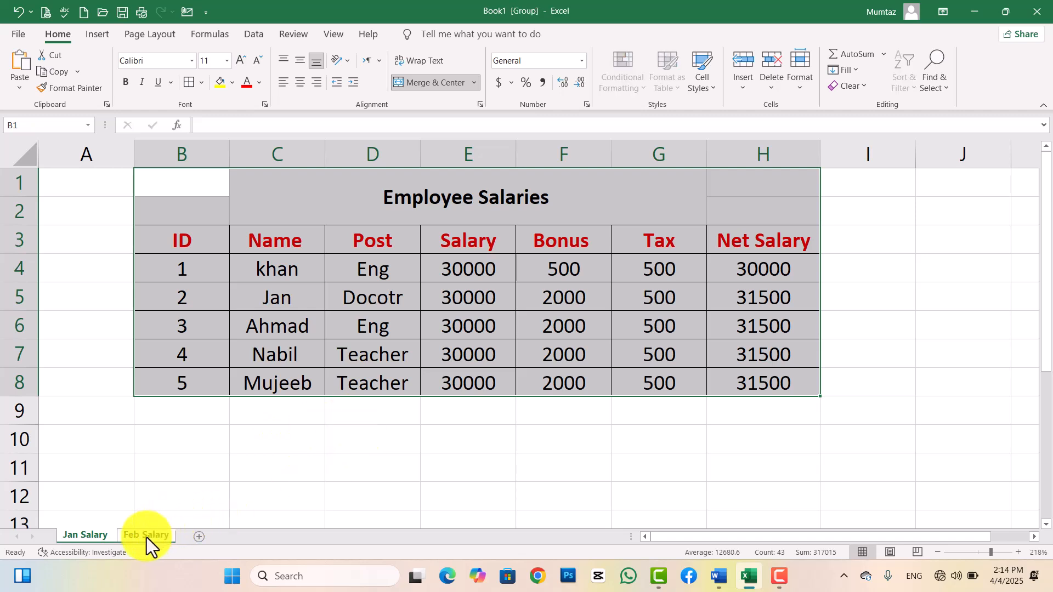
# Fill the table across worksheets onto Feb Salary as Contents only.
pyautogui.click(858, 72)
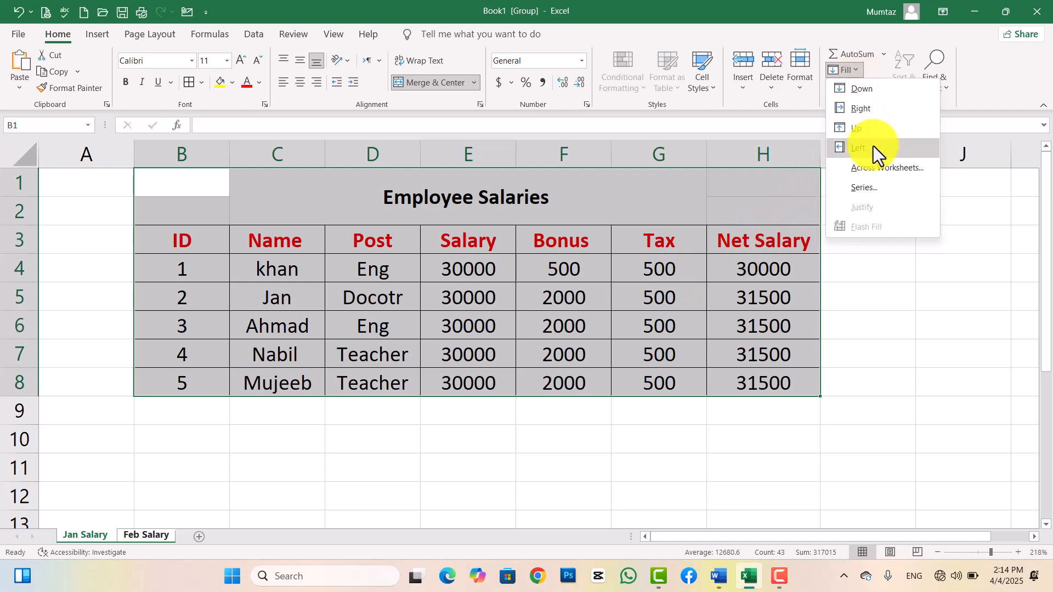
pyautogui.click(876, 169)
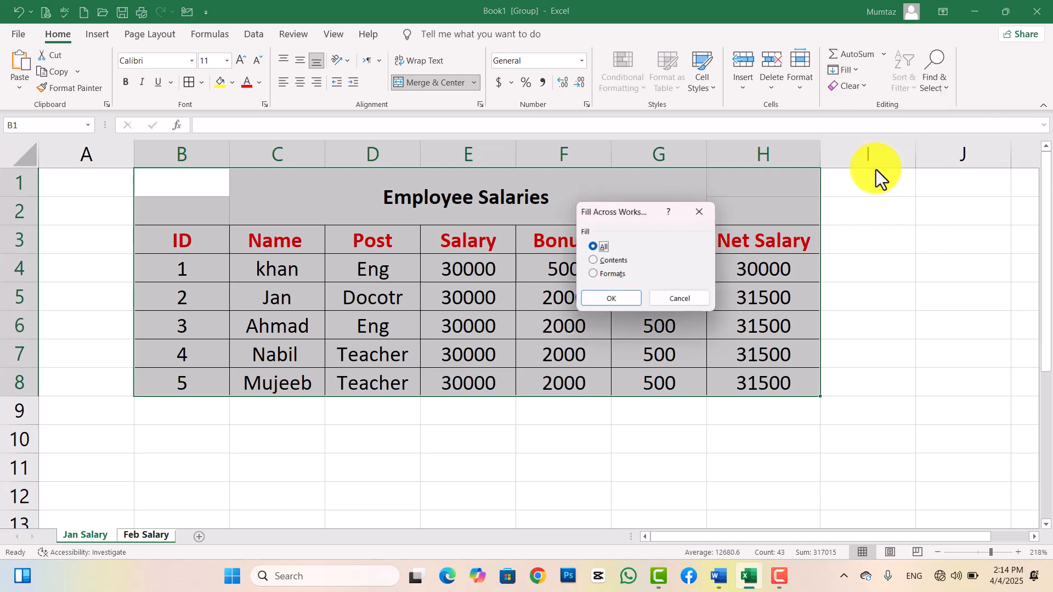
pyautogui.moveTo(654, 216); pyautogui.dragTo(905, 185)
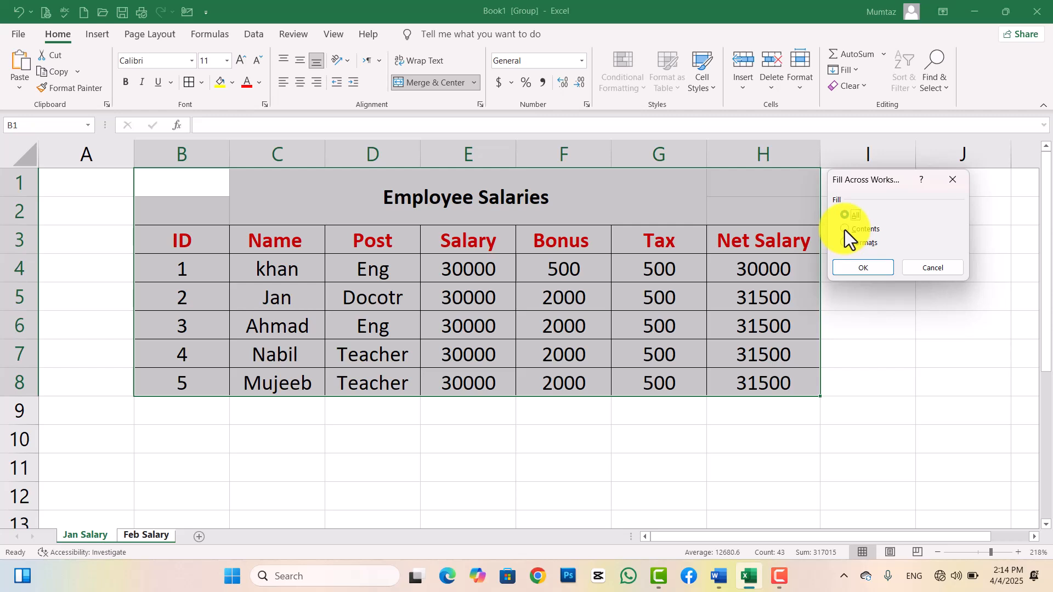
pyautogui.click(861, 271)
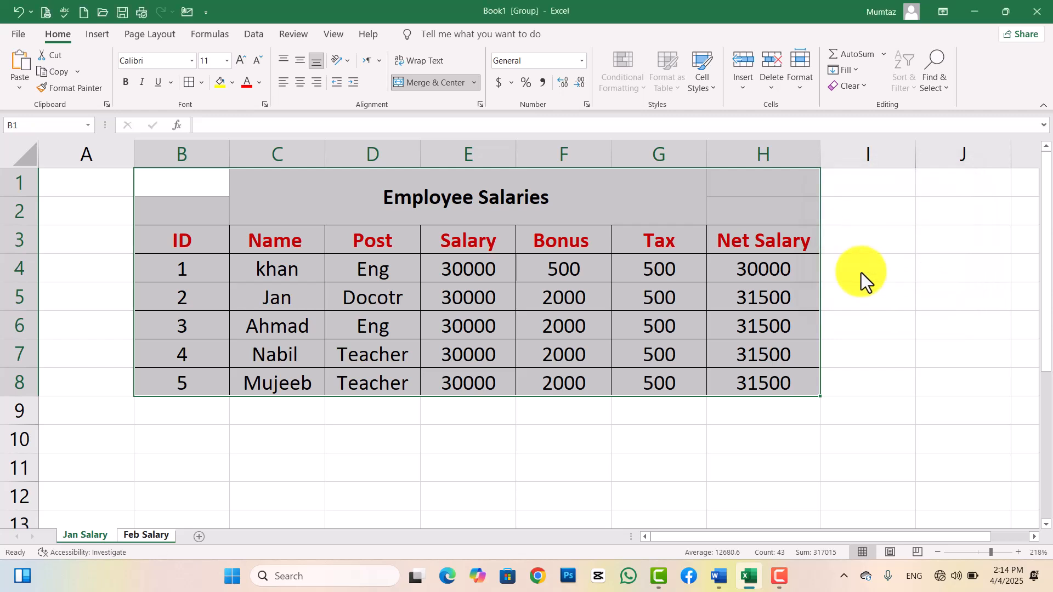
# Inspect the unformatted copy on Feb Salary, then undo it.
pyautogui.click(320, 490)
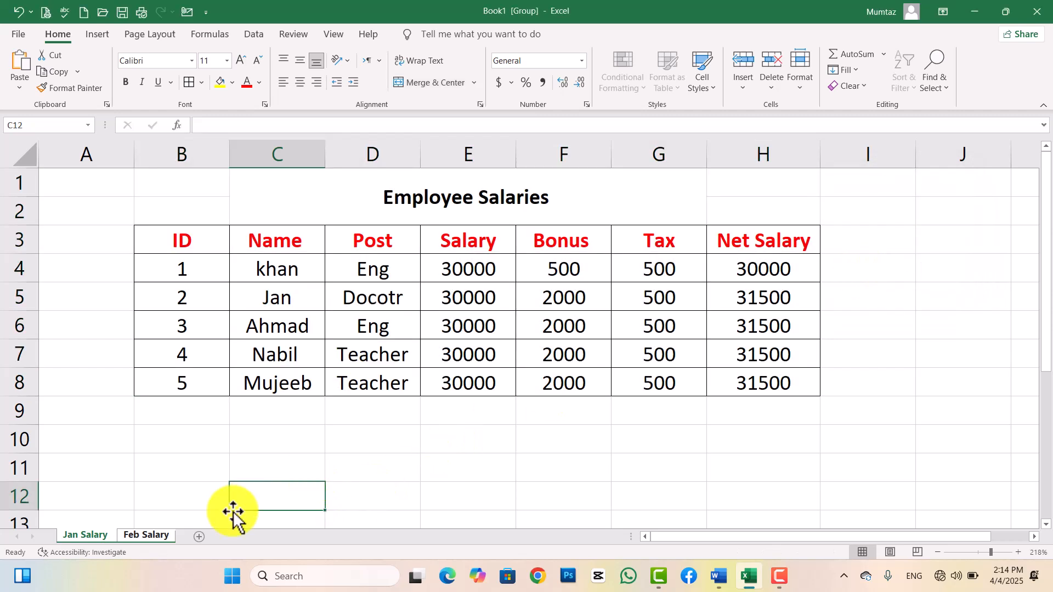
pyautogui.click(145, 535)
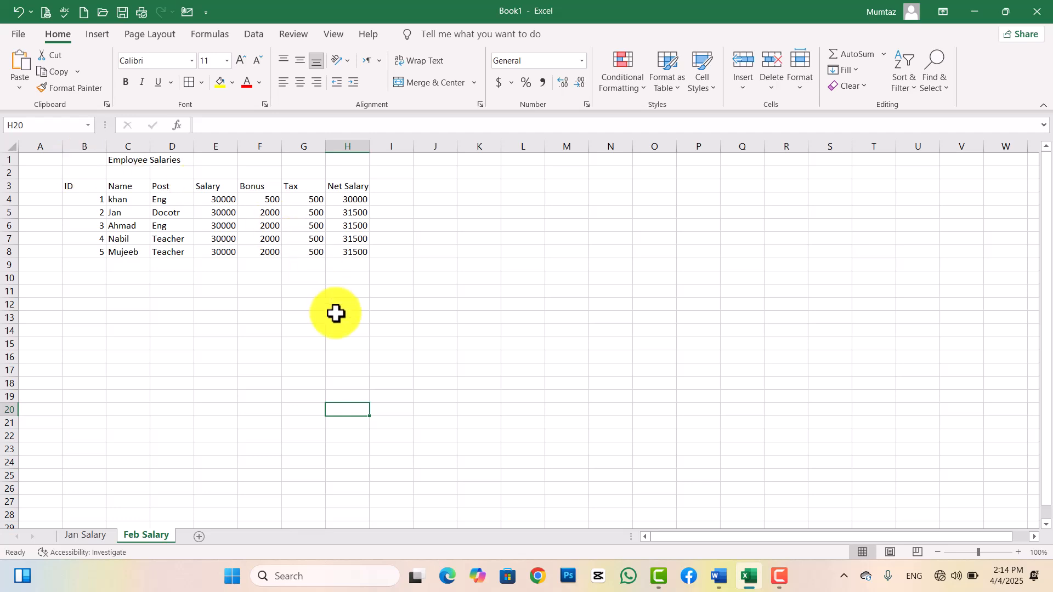
pyautogui.hotkey('ctrl', 'pageup')
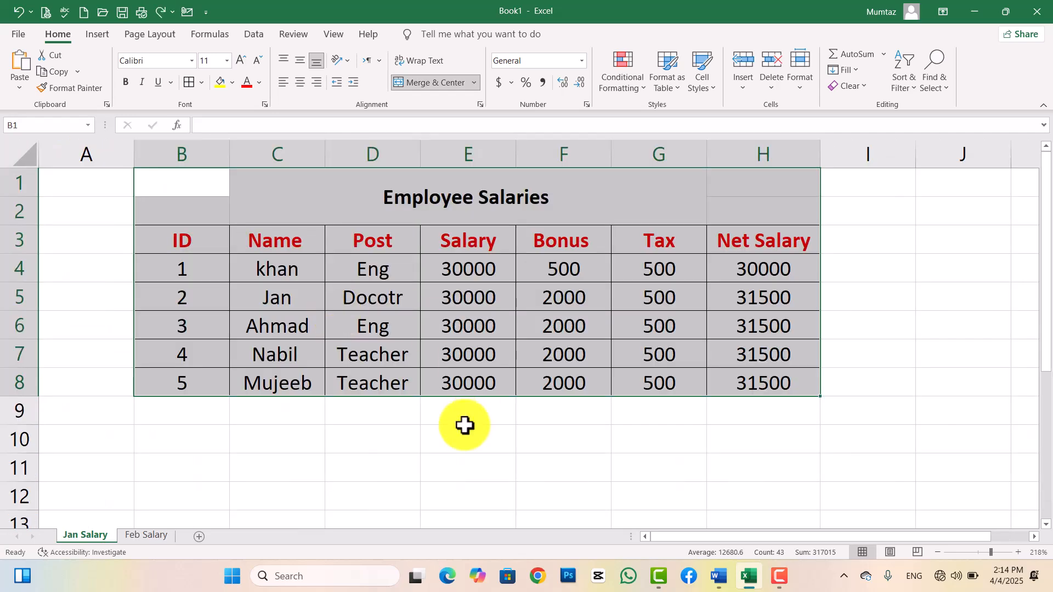
# Reselect the B1:H8 salary table and group Feb Salary with Jan Salary.
pyautogui.click(402, 465)
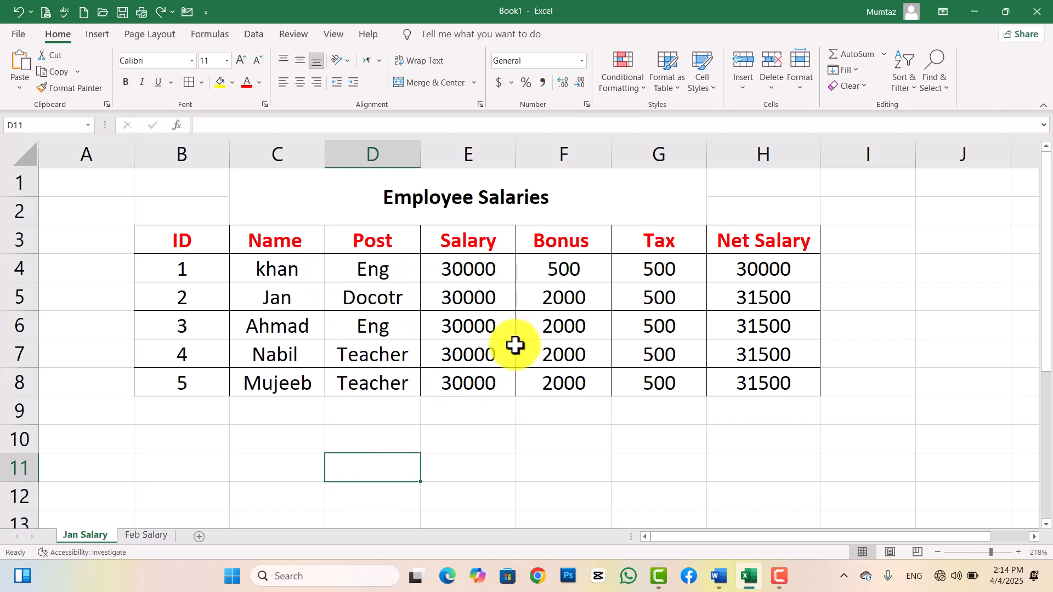
pyautogui.moveTo(174, 186); pyautogui.dragTo(740, 378)
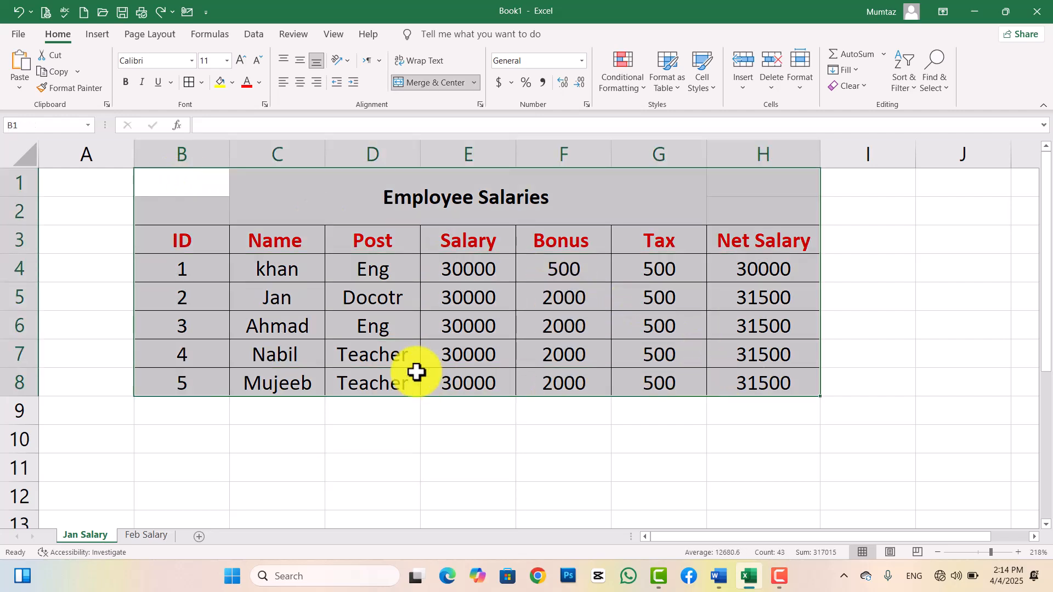
pyautogui.keyDown('ctrl'); pyautogui.click(147, 535); pyautogui.keyUp('ctrl')
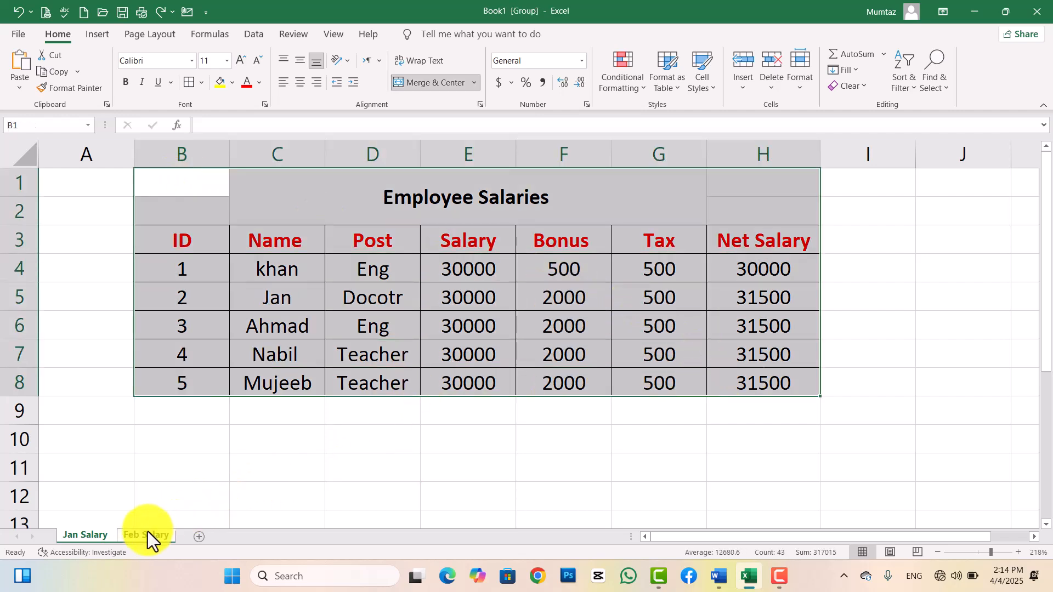
# Fill across worksheets with Formats only and view the bordered empty grid on Feb Salary.
pyautogui.click(856, 70)
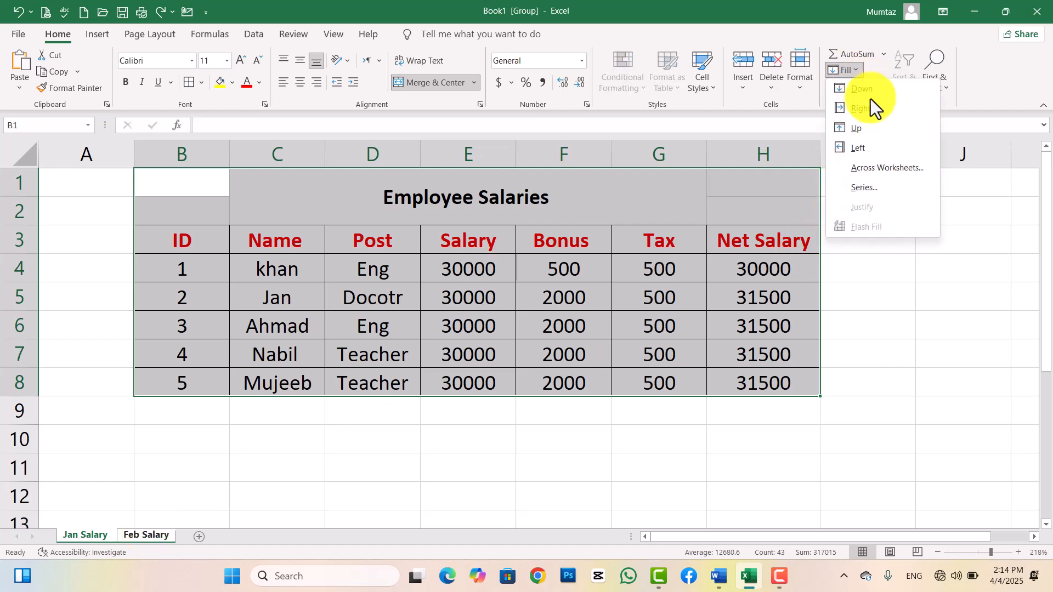
pyautogui.click(876, 167)
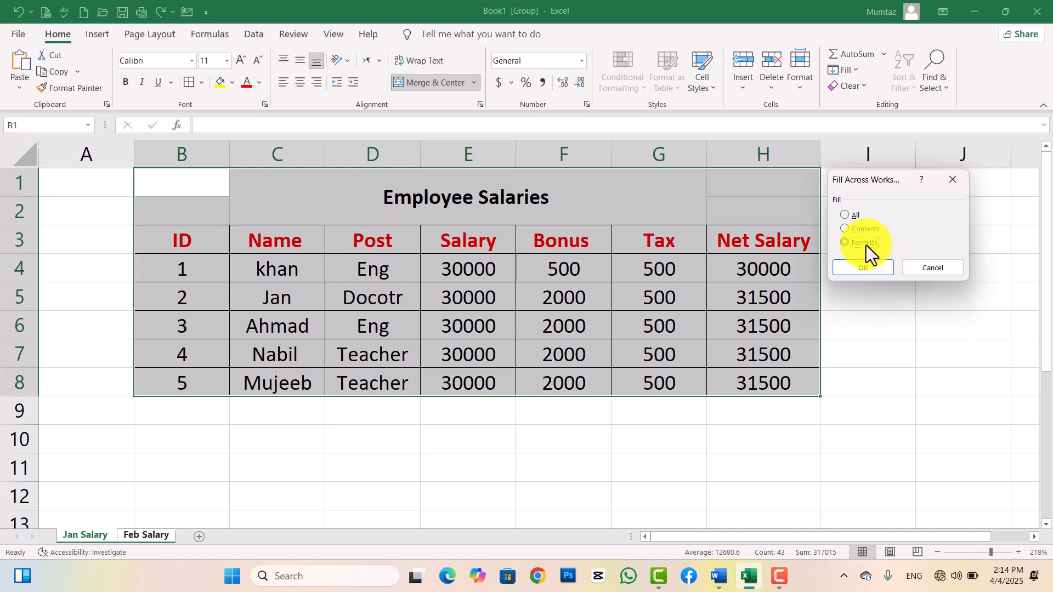
pyautogui.click(862, 268)
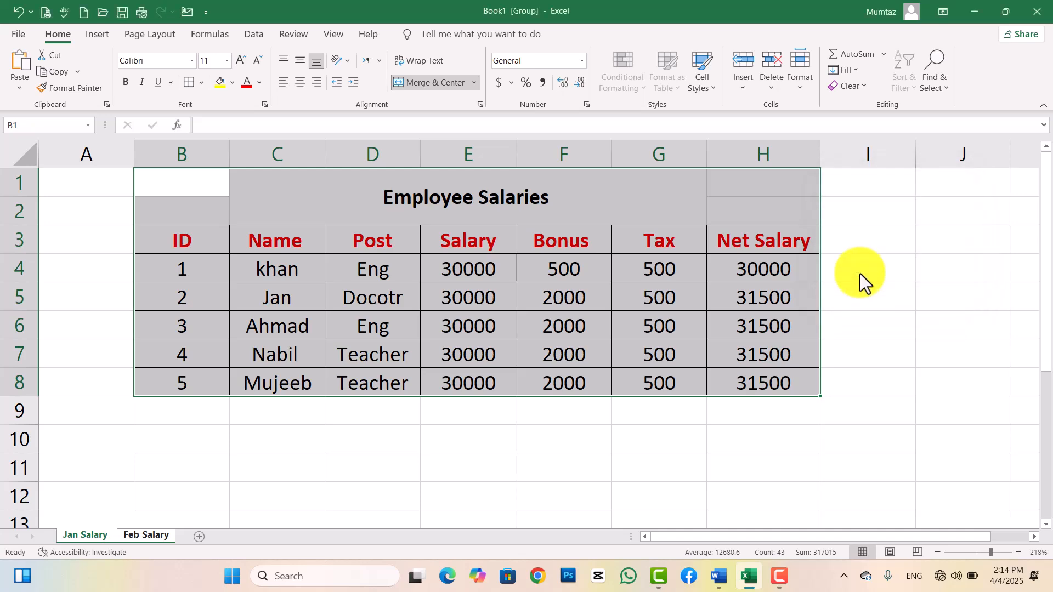
pyautogui.click(387, 453)
pyautogui.click(147, 536)
pyautogui.click(314, 315)
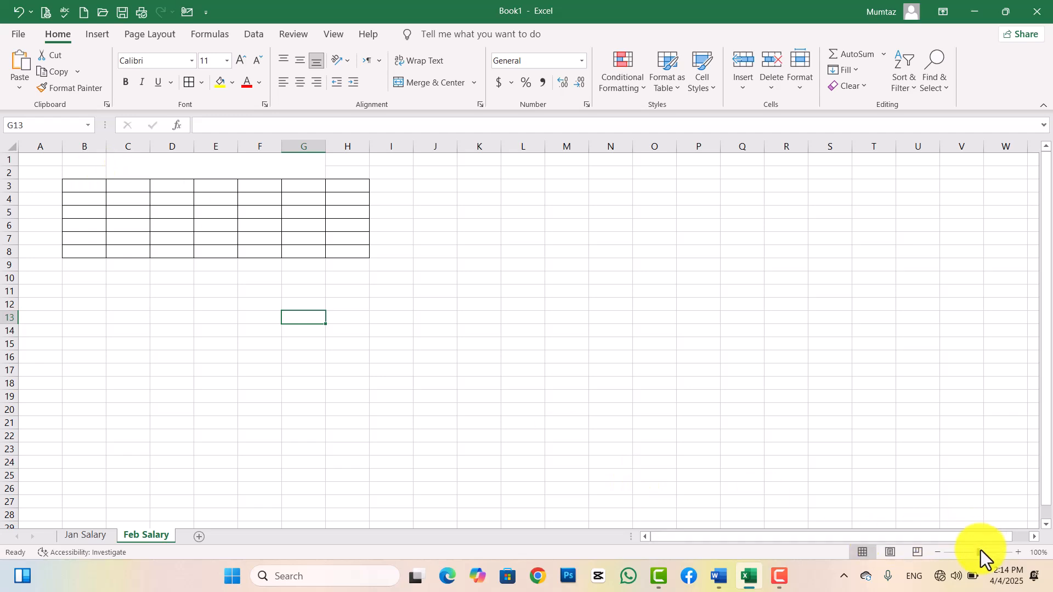
pyautogui.moveTo(980, 551); pyautogui.dragTo(990, 552)
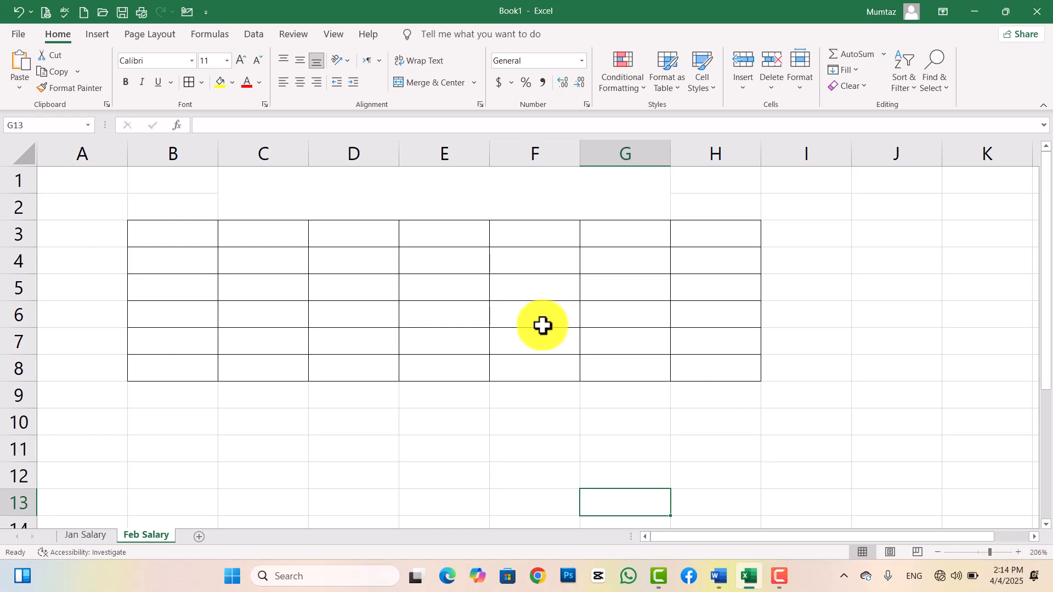
pyautogui.click(410, 193)
pyautogui.click(456, 238)
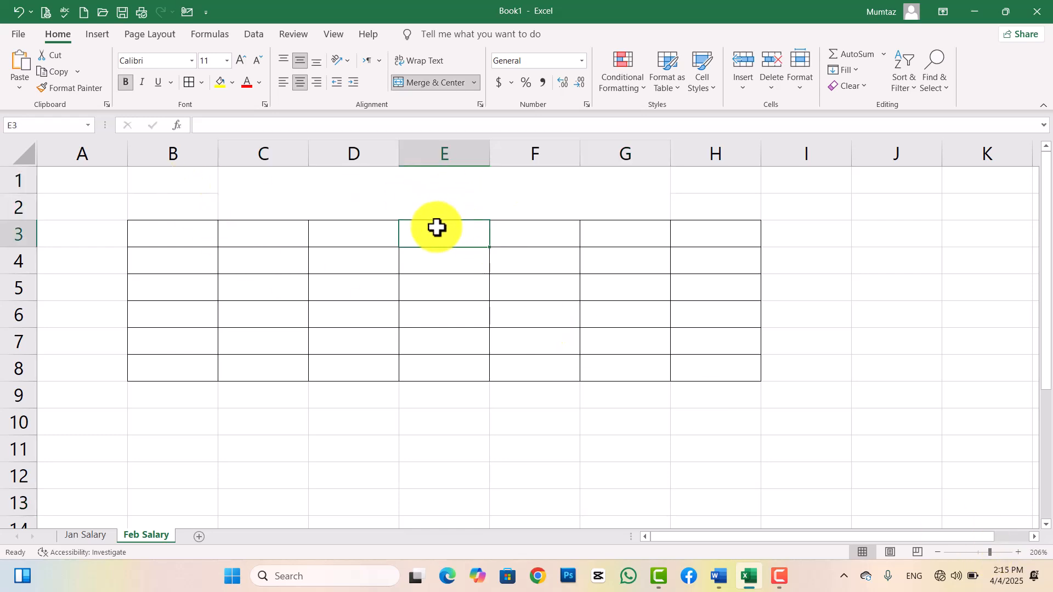
pyautogui.click(859, 73)
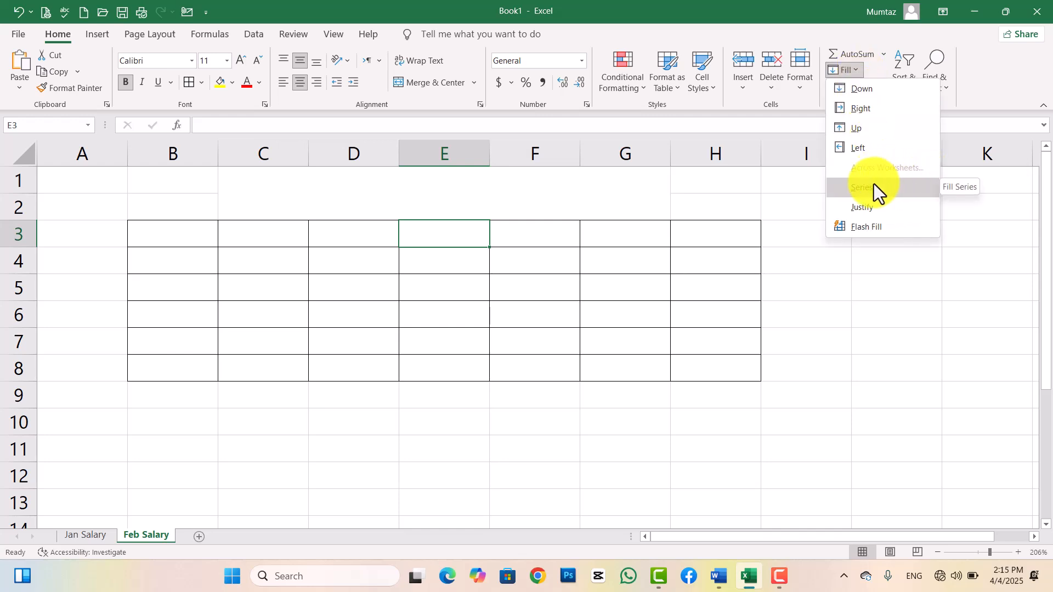
pyautogui.click(797, 351)
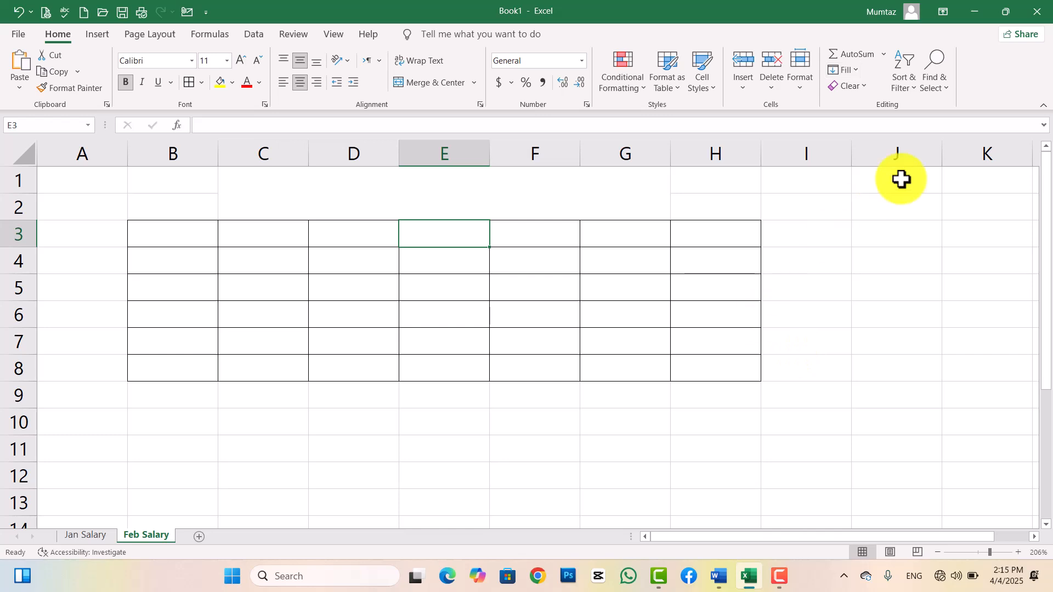
# Close Excel, choosing Don't Save, and switch to the screen recording app.
pyautogui.click(1037, 12)
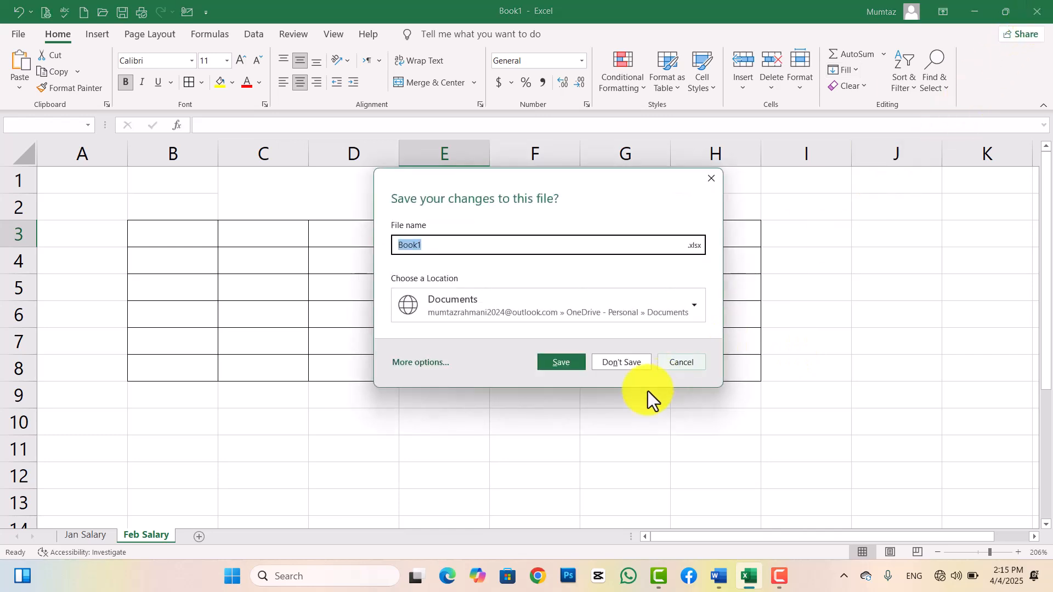
pyautogui.click(618, 360)
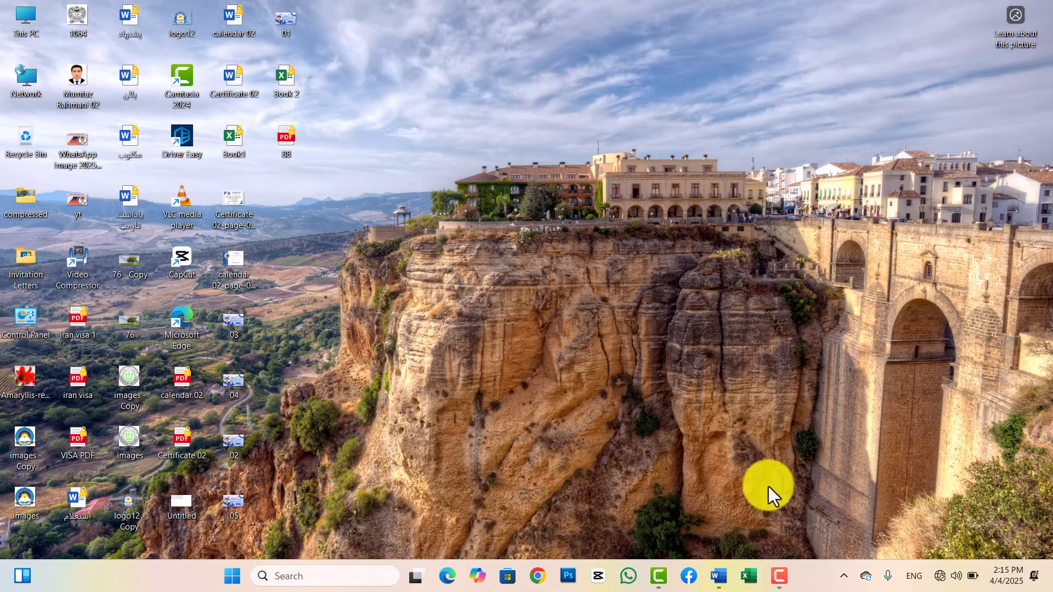
pyautogui.click(779, 575)
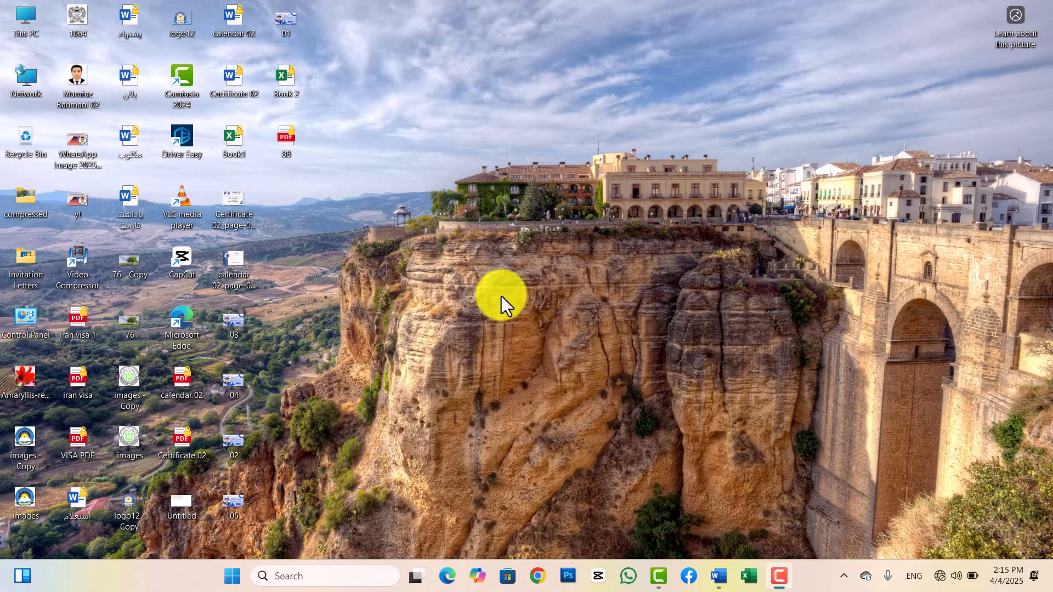